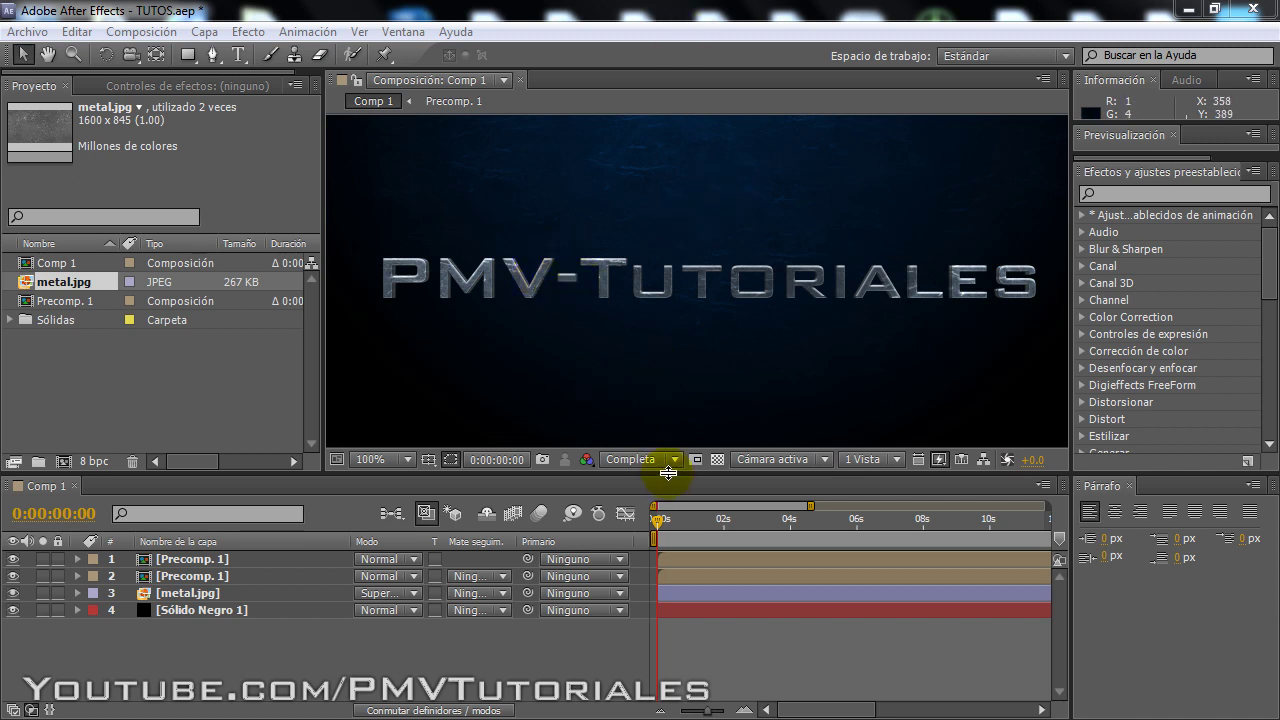
Delete the second, duplicate Precomp. 1 layer so Comp 1 has three layers.
{"action": "left_click_drag", "start_coordinate": [668, 480], "coordinate": [669, 491]}
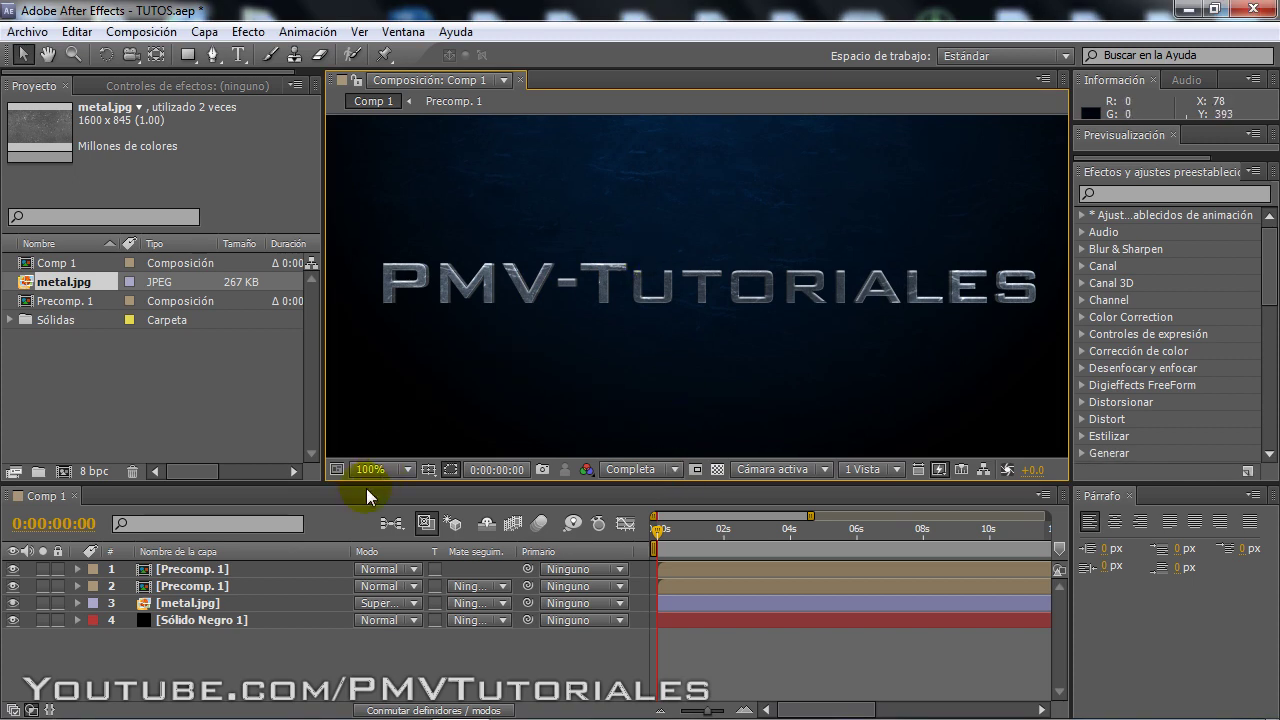
{"action": "left_click", "coordinate": [186, 588]}
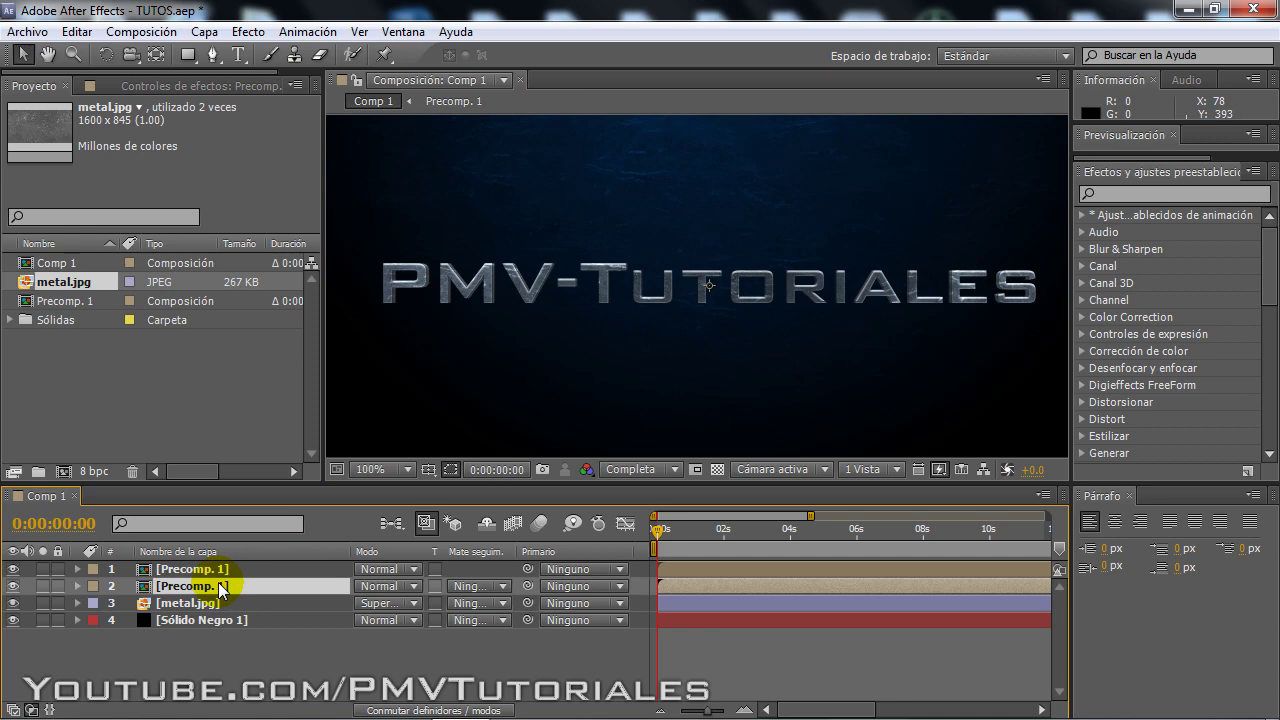
{"action": "key", "text": "Delete"}
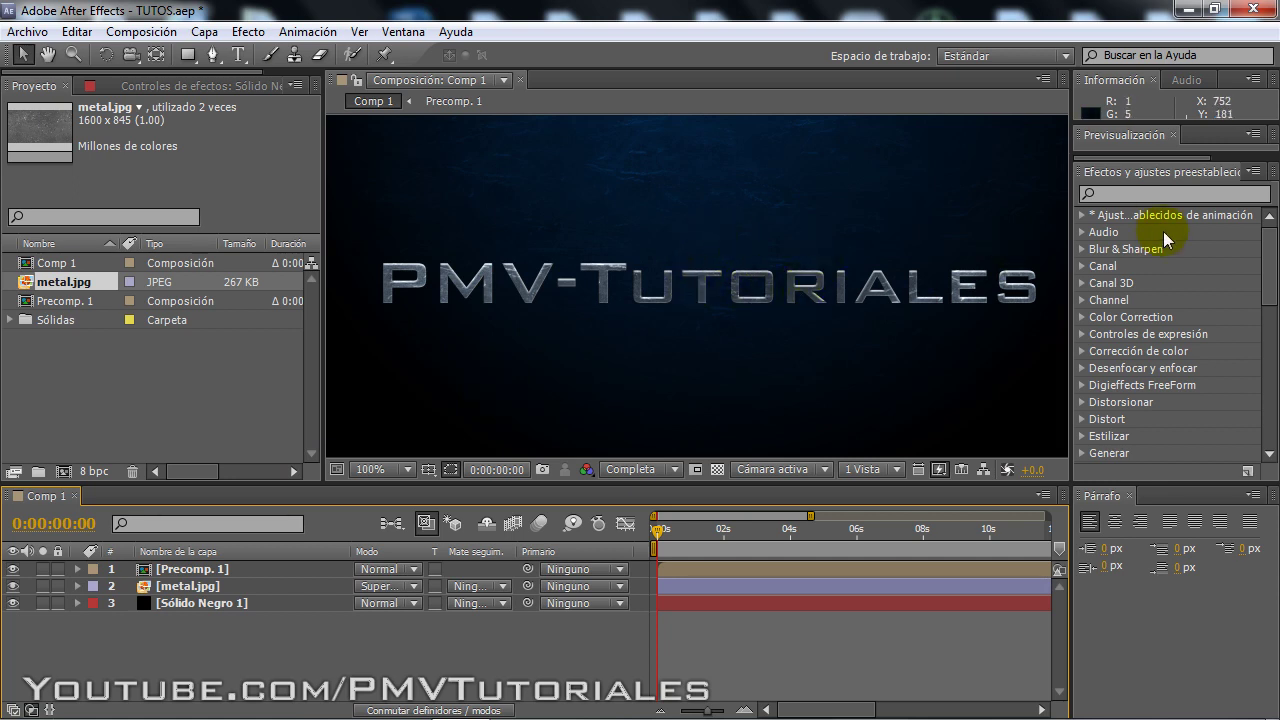
Search 'pix' in Effects & Presets and drag CC Pixel Polly onto the Precomp. 1 layer.
{"action": "left_click", "coordinate": [1173, 193]}
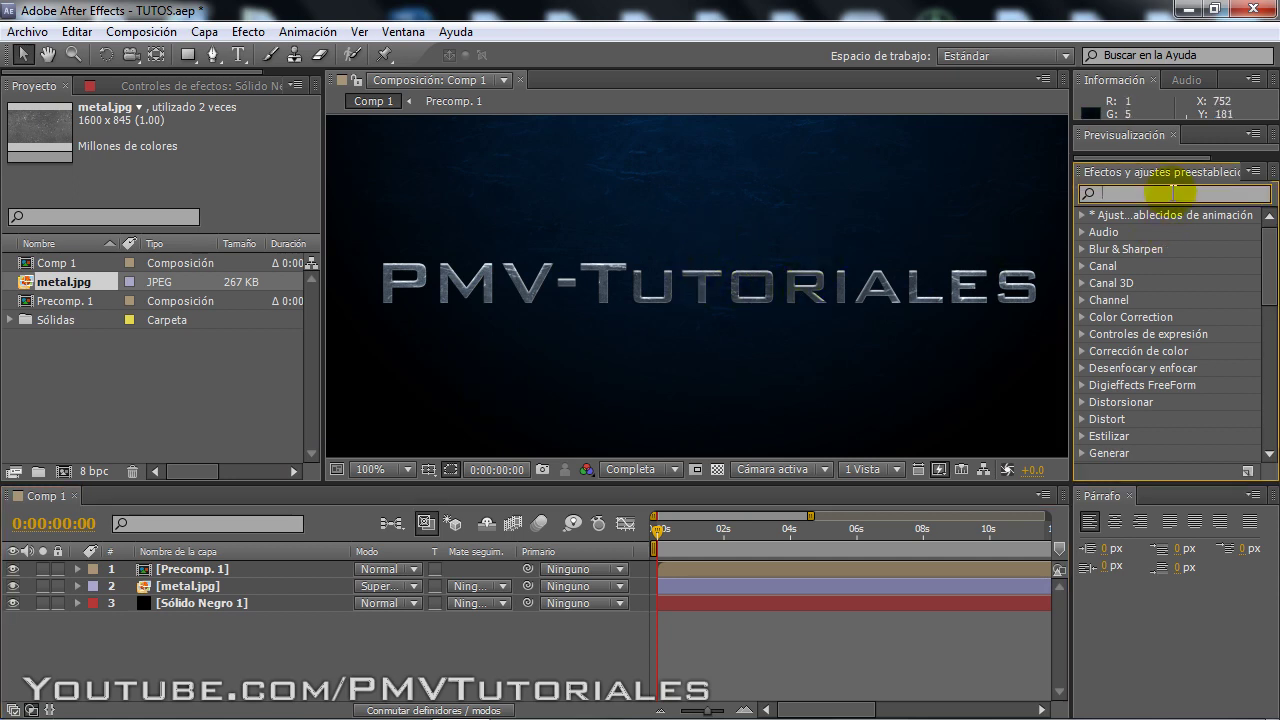
{"action": "type", "text": "+"}
{"action": "key", "text": "BackSpace"}
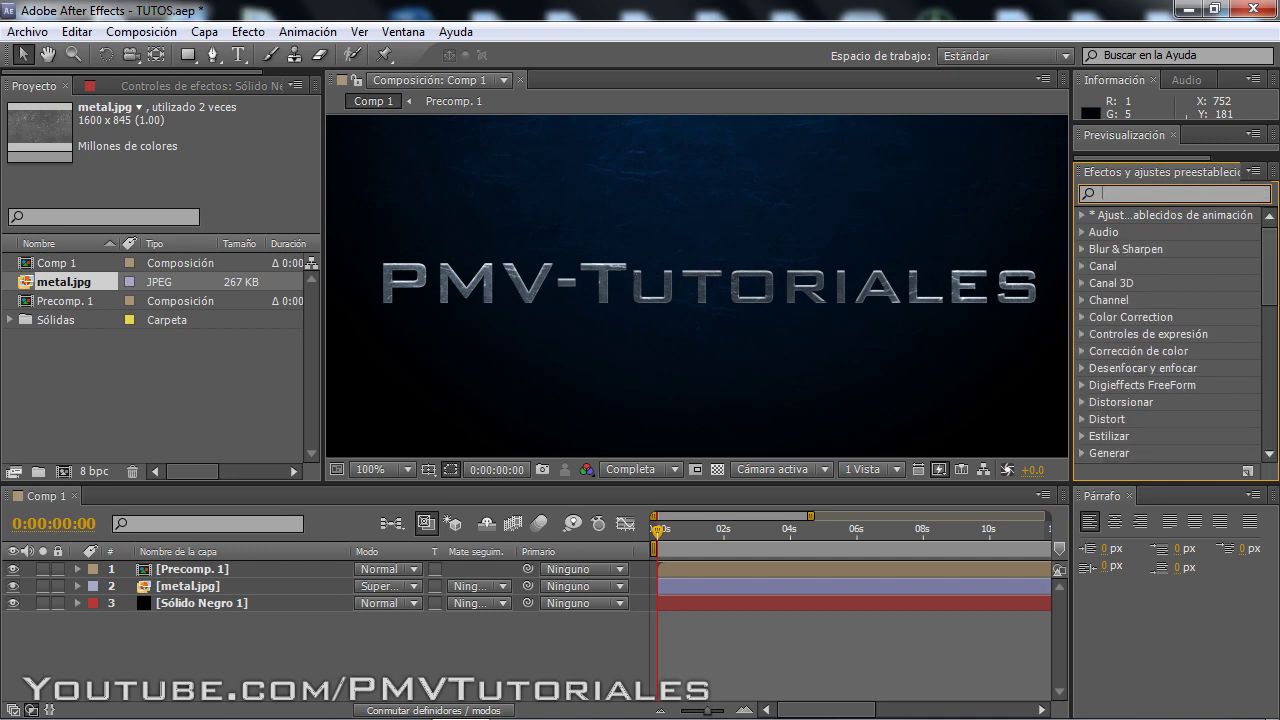
{"action": "type", "text": "pi"}
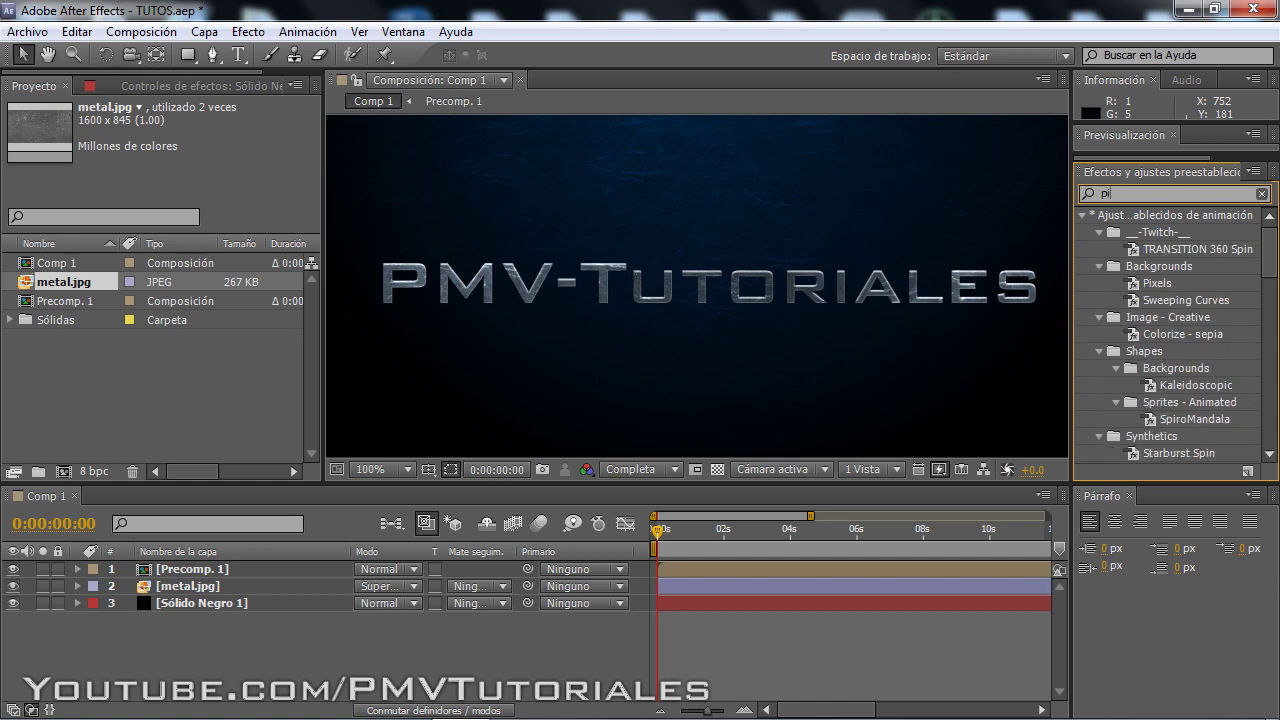
{"action": "type", "text": "x"}
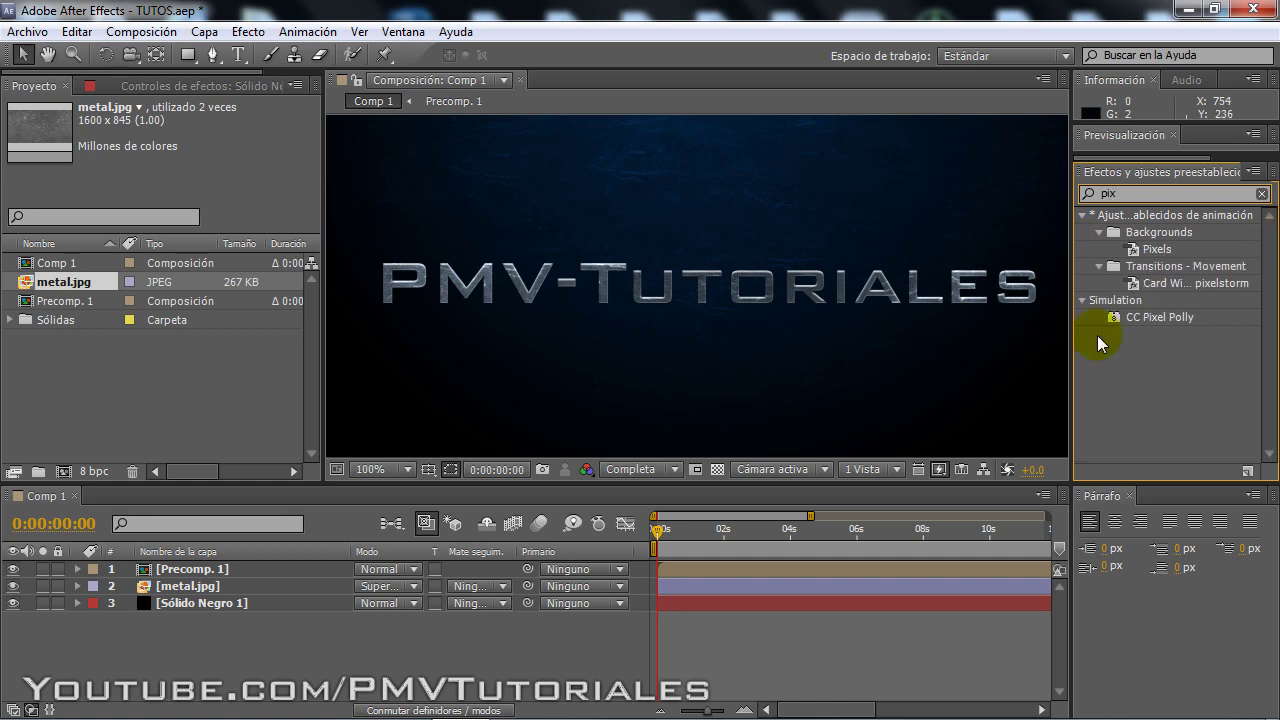
{"action": "left_click", "coordinate": [1130, 318]}
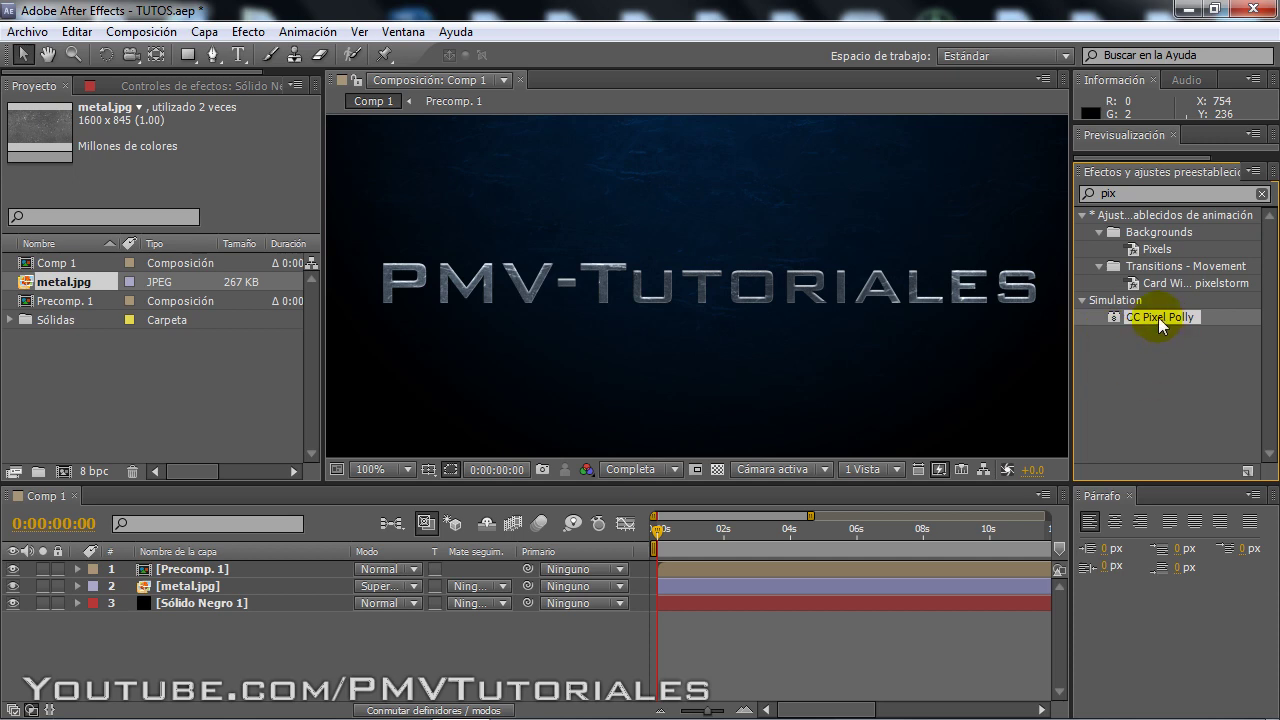
{"action": "left_click_drag", "start_coordinate": [1155, 317], "coordinate": [183, 577]}
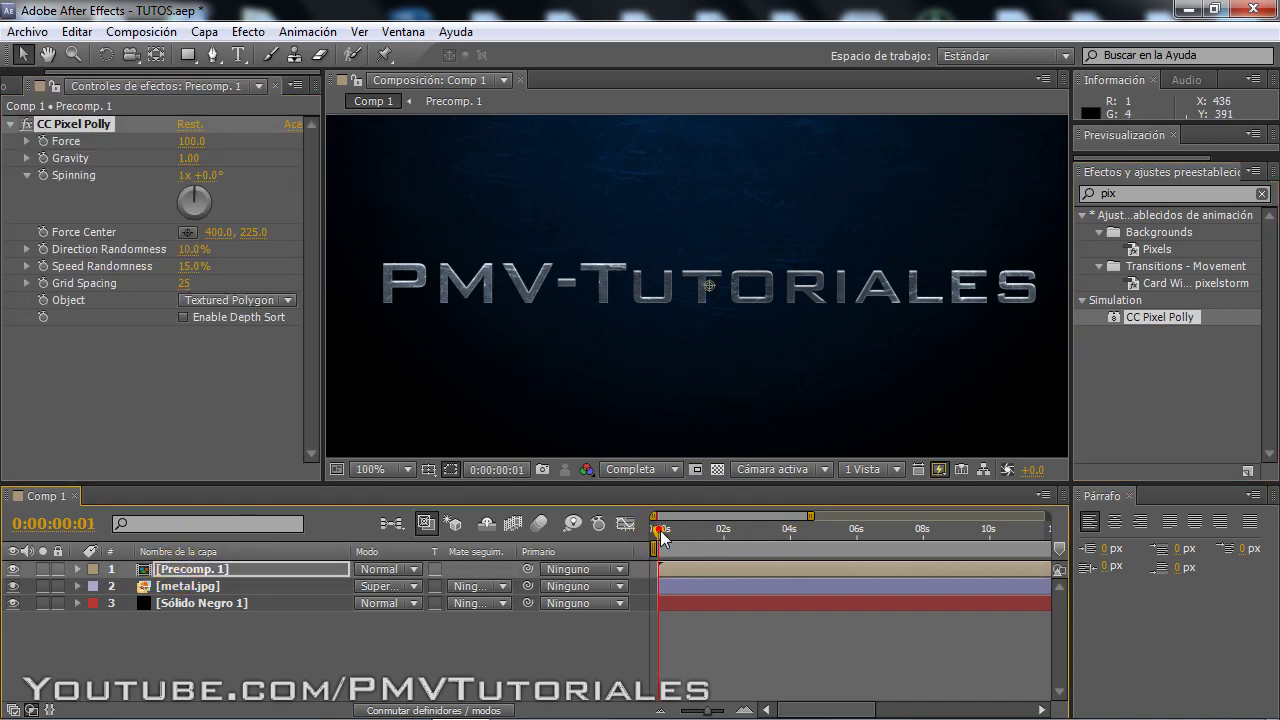
Preview the default Pixel Polly shatter around frame 6 and select the effect.
{"action": "left_click_drag", "start_coordinate": [658, 536], "coordinate": [668, 538]}
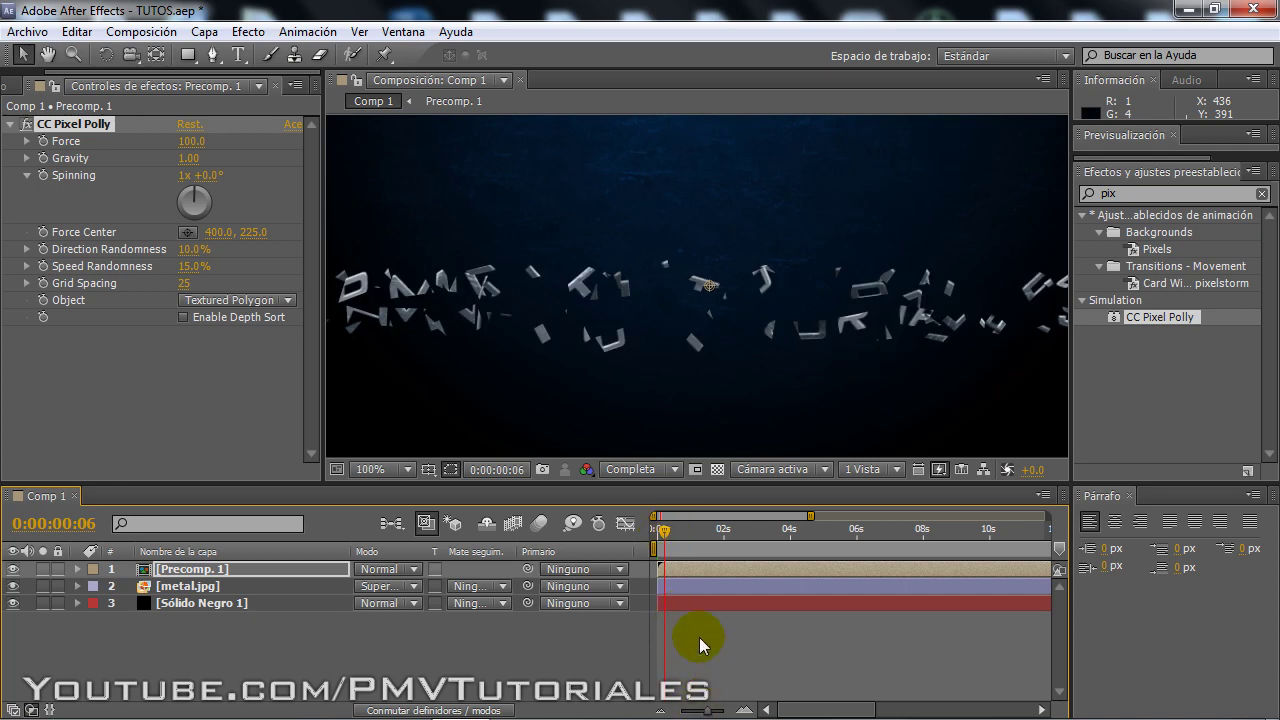
{"action": "left_click_drag", "start_coordinate": [662, 530], "coordinate": [652, 538]}
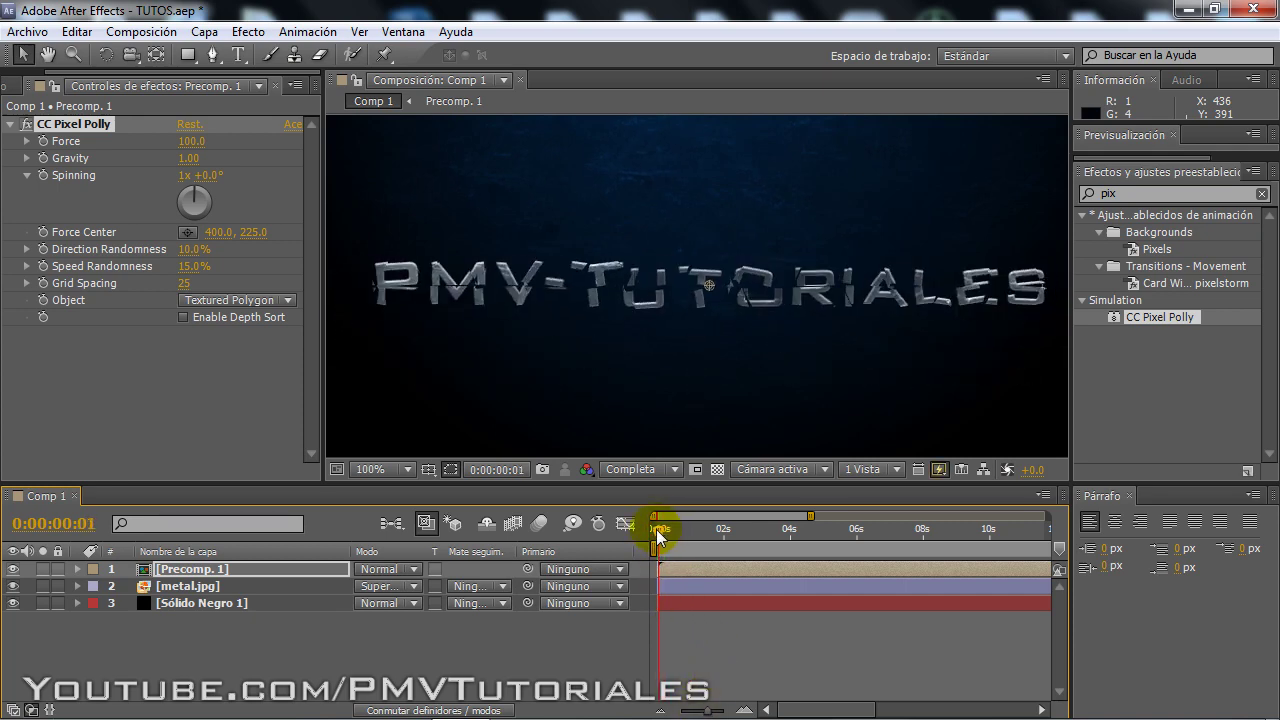
{"action": "left_click", "coordinate": [936, 475]}
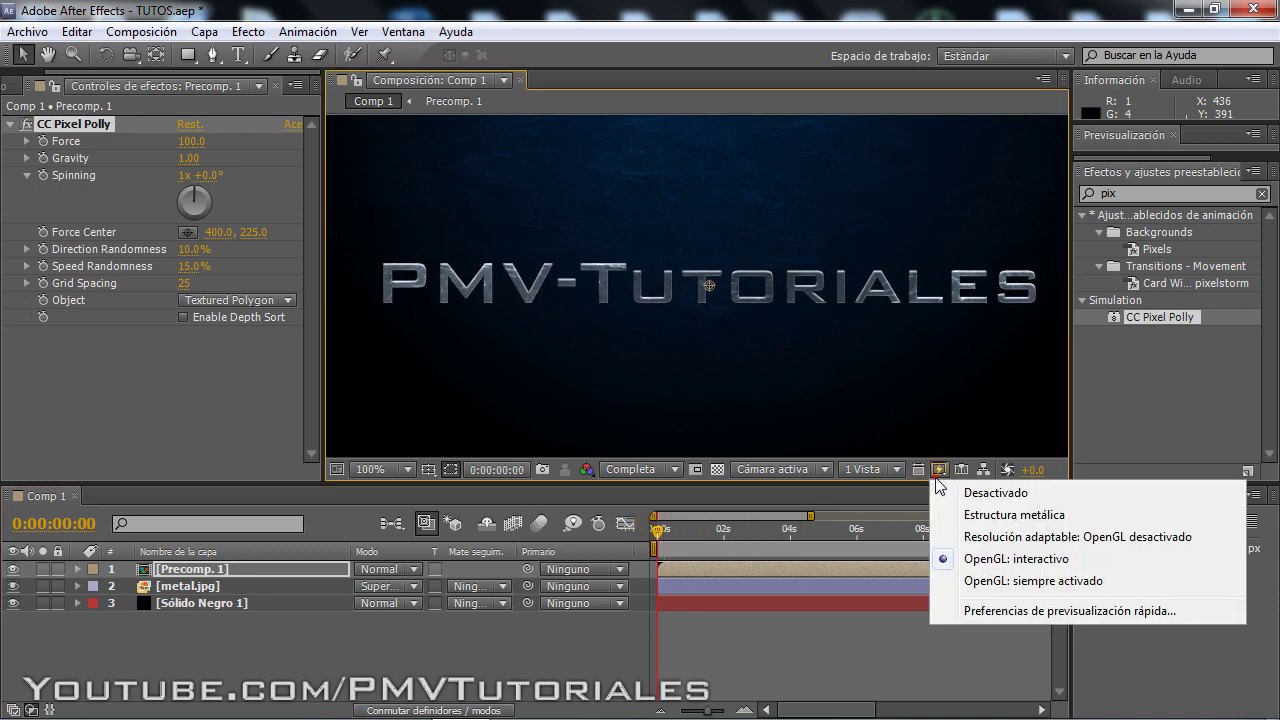
{"action": "left_click", "coordinate": [215, 452]}
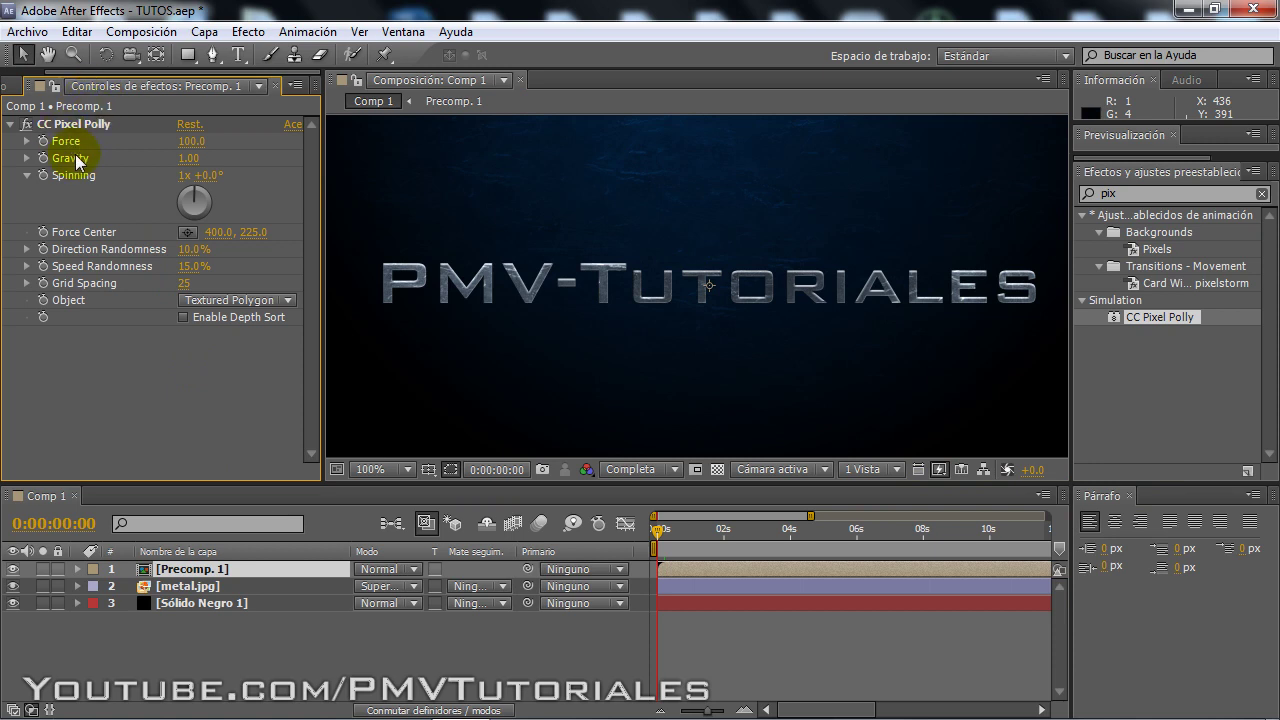
{"action": "left_click", "coordinate": [76, 123]}
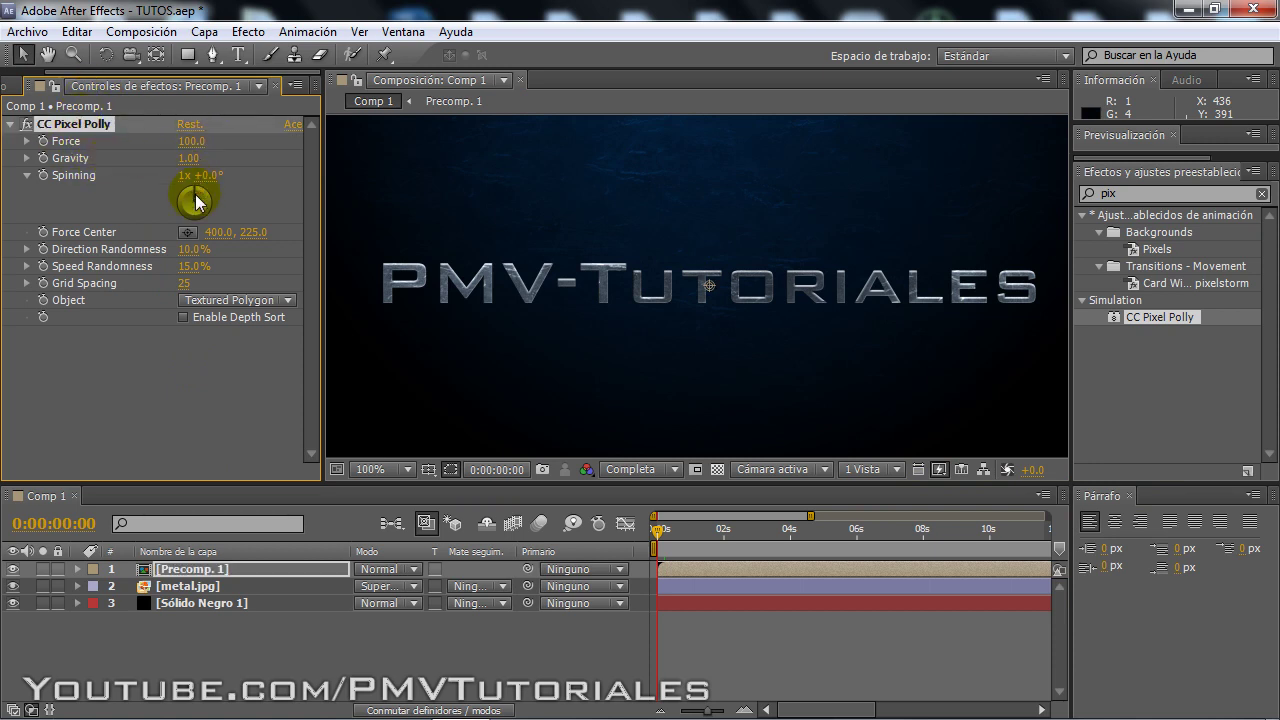
{"action": "left_click", "coordinate": [660, 531]}
{"action": "left_click_drag", "start_coordinate": [660, 531], "coordinate": [665, 527]}
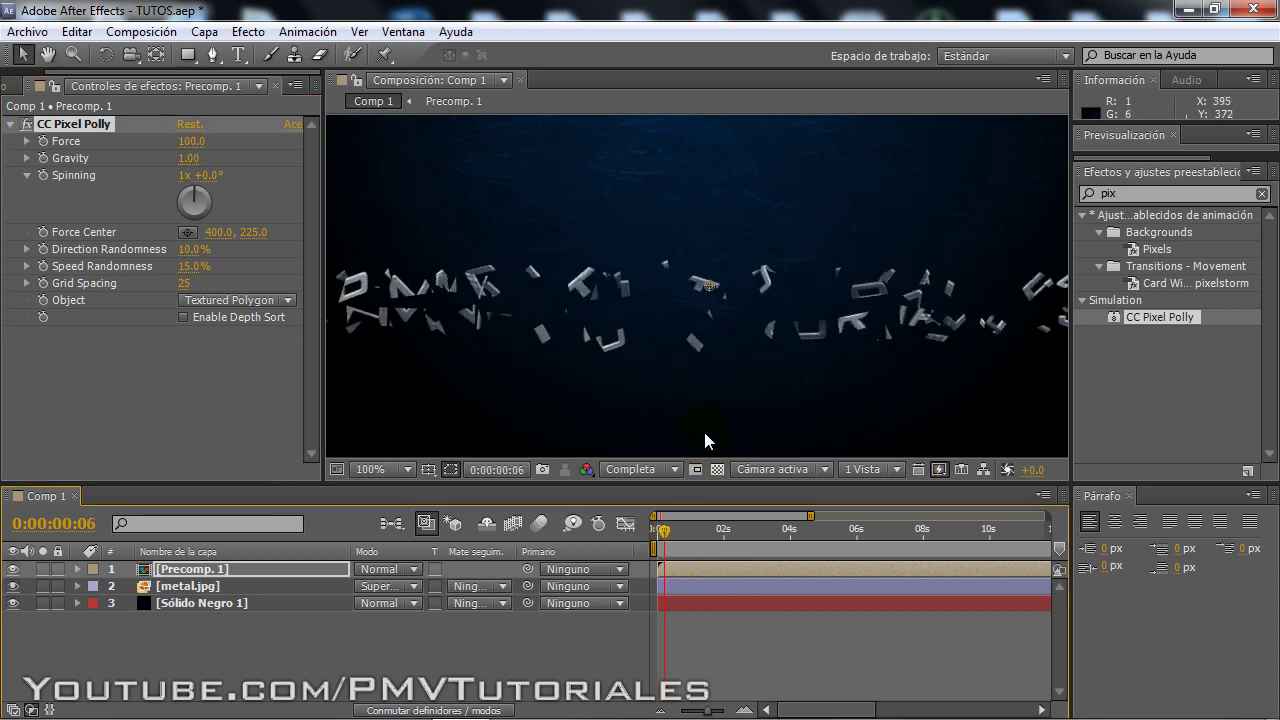
Set Gravity to 0, Speed Randomness to 80% and Direction Randomness to 60%.
{"action": "left_click", "coordinate": [190, 158]}
{"action": "type", "text": "0"}
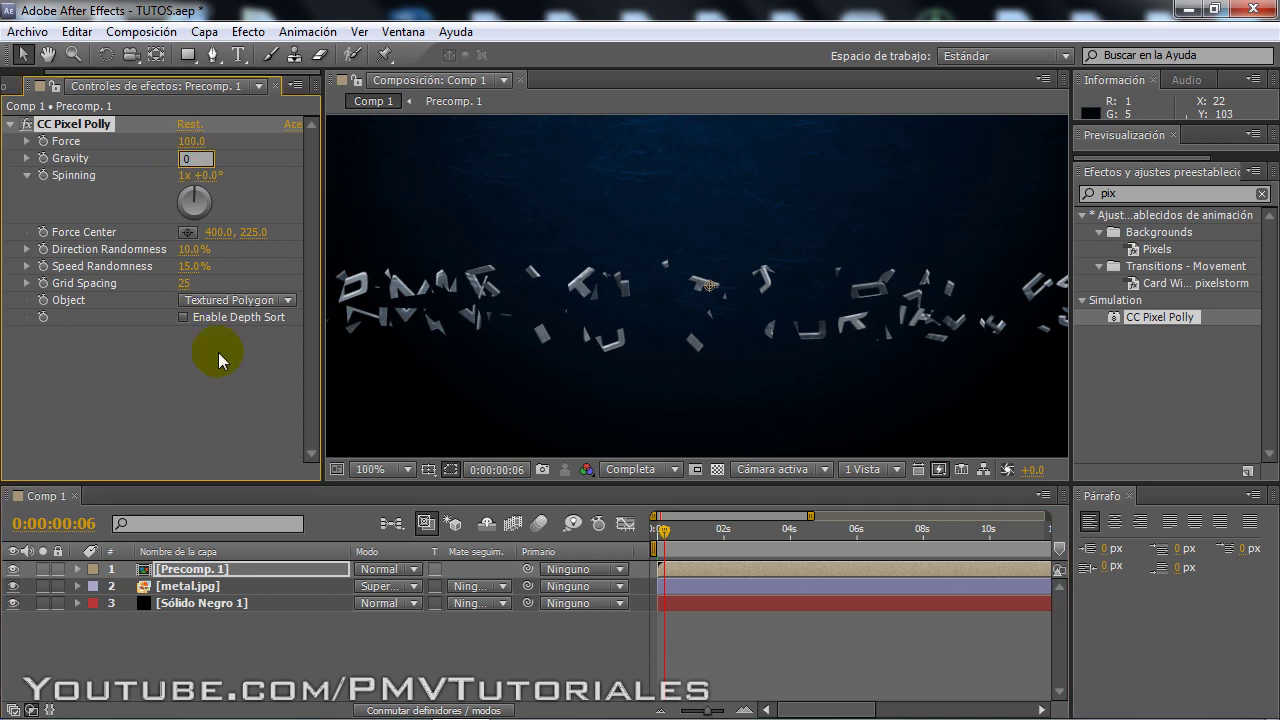
{"action": "left_click", "coordinate": [196, 433]}
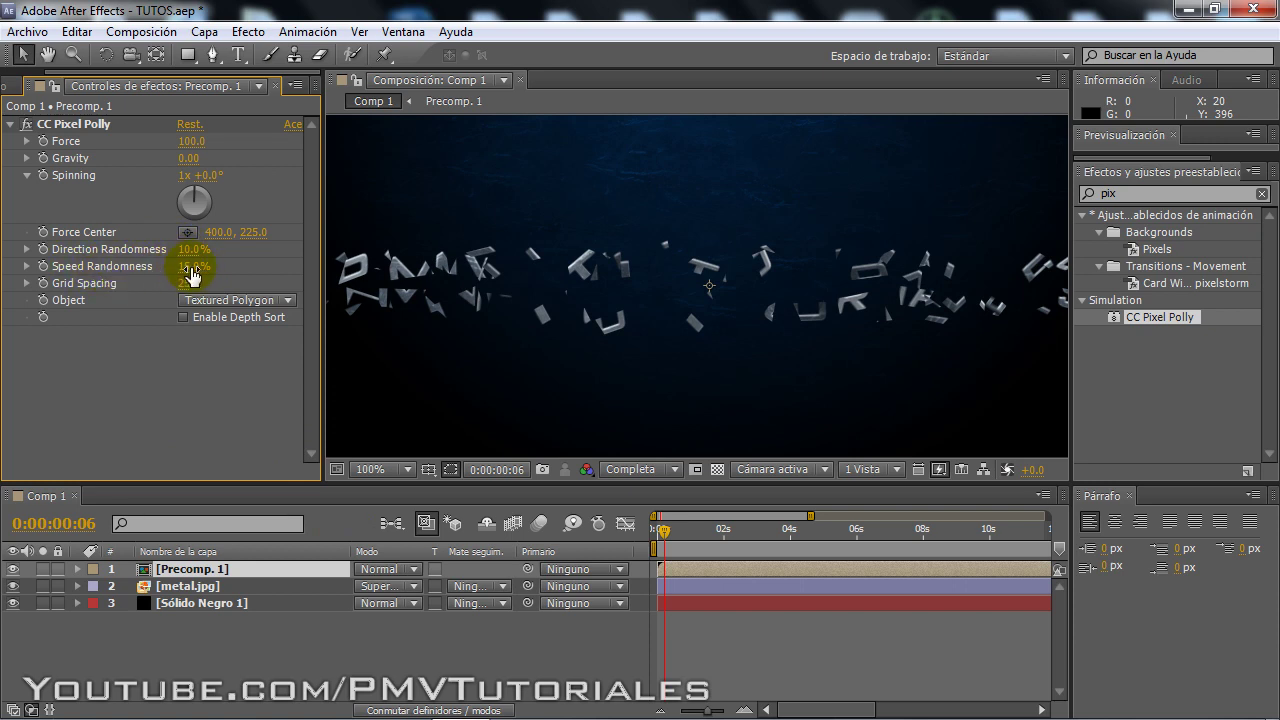
{"action": "left_click_drag", "start_coordinate": [195, 266], "coordinate": [248, 265]}
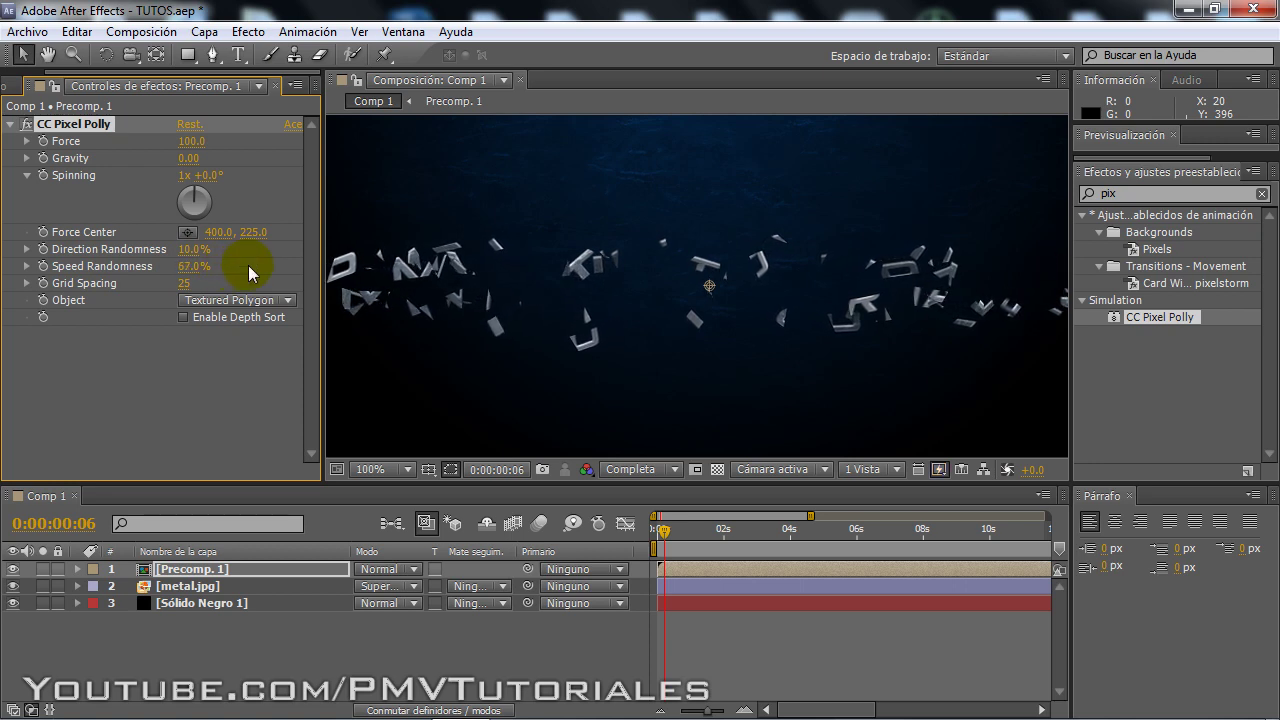
{"action": "left_click_drag", "start_coordinate": [195, 272], "coordinate": [283, 267]}
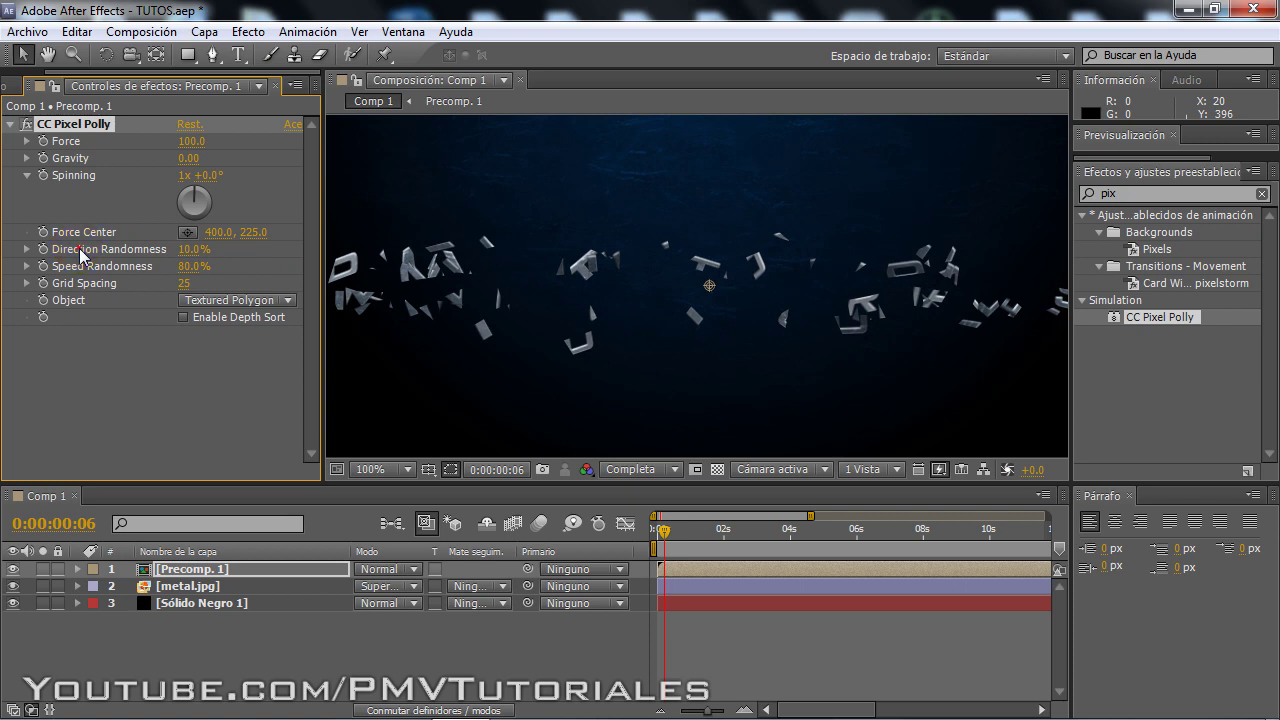
{"action": "left_click_drag", "start_coordinate": [190, 250], "coordinate": [236, 247]}
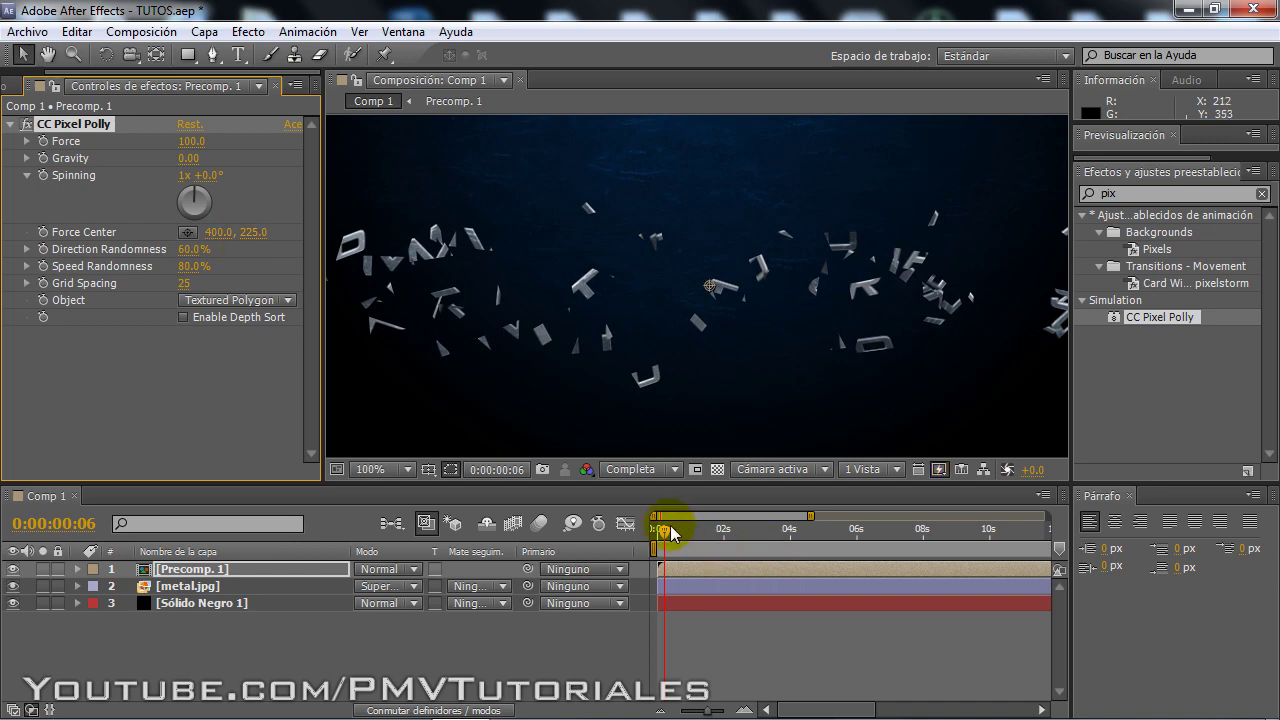
{"action": "left_click_drag", "start_coordinate": [670, 532], "coordinate": [667, 528]}
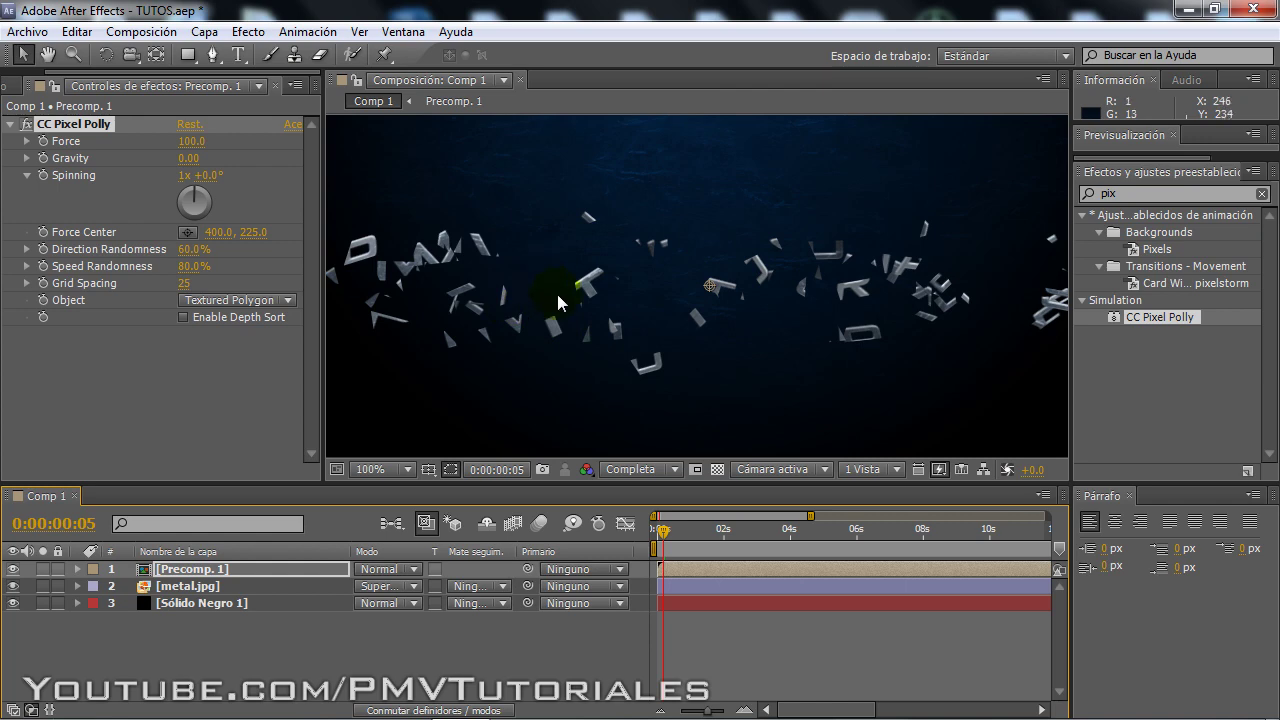
Try Grid Spacing 1 for fine particles, then settle on Grid Spacing 17.
{"action": "left_click", "coordinate": [184, 283]}
{"action": "type", "text": "1"}
{"action": "key", "text": "Return"}
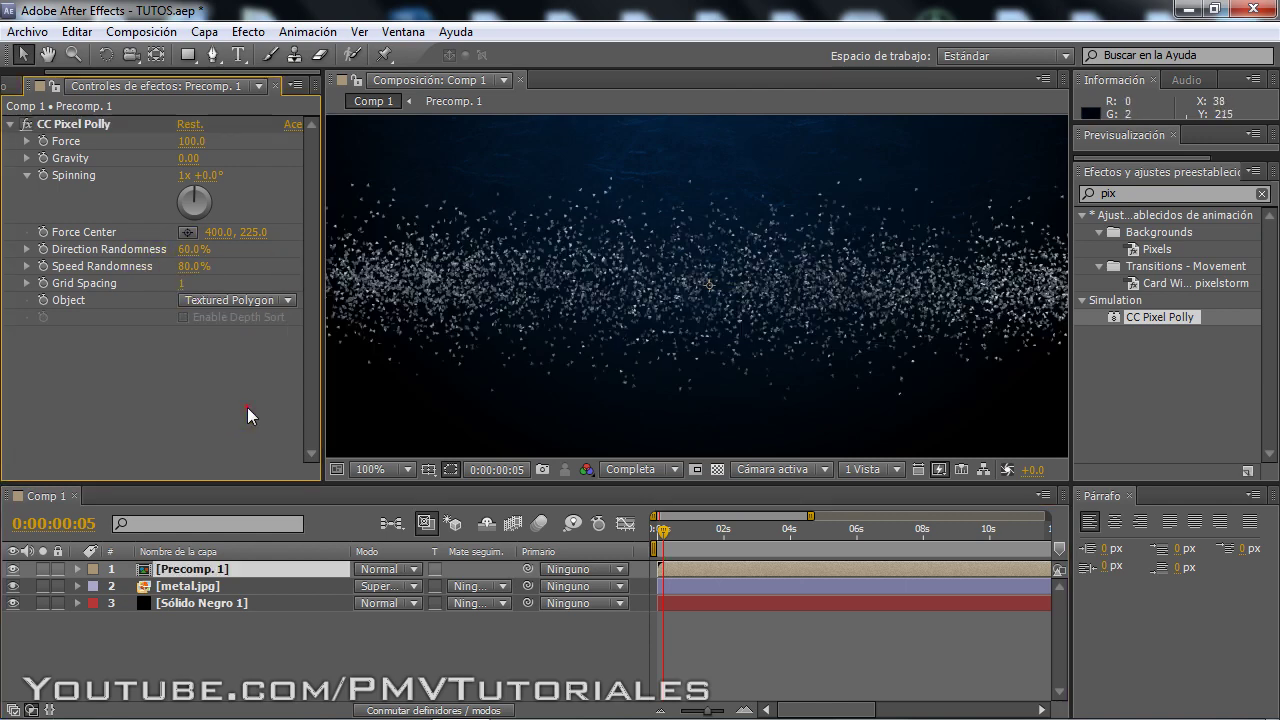
{"action": "left_click", "coordinate": [658, 533]}
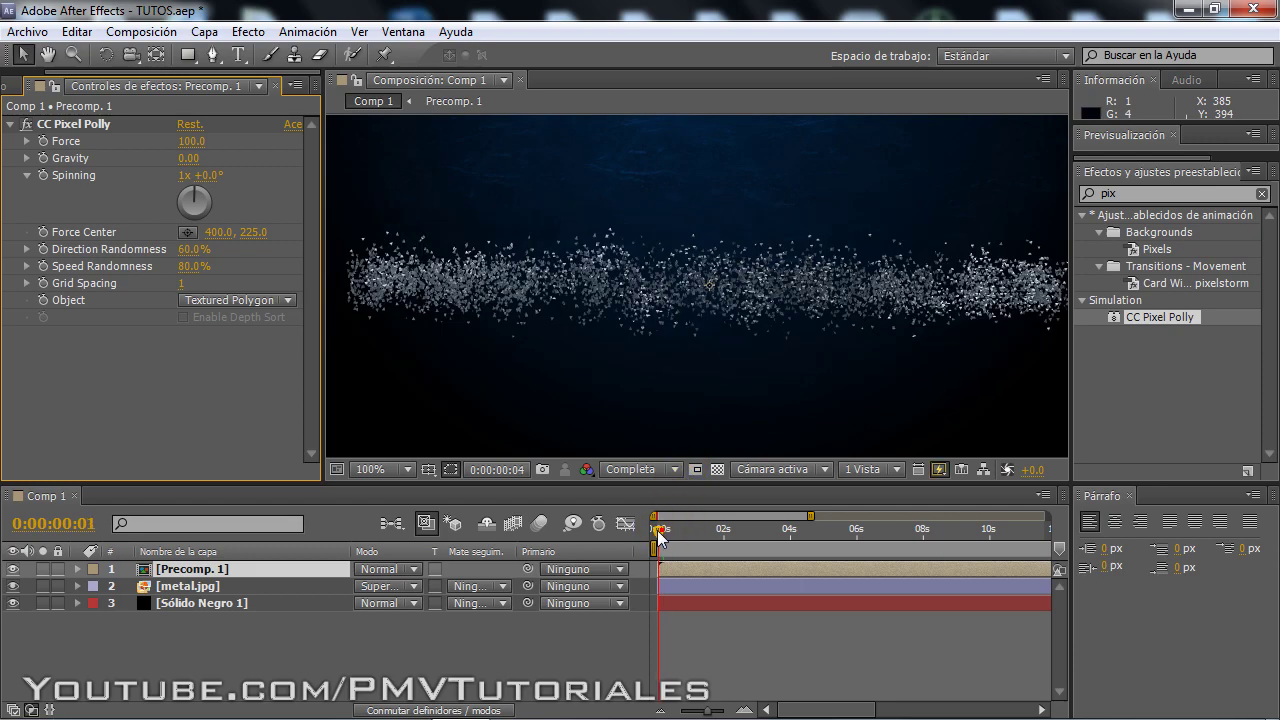
{"action": "left_click_drag", "start_coordinate": [658, 533], "coordinate": [655, 530]}
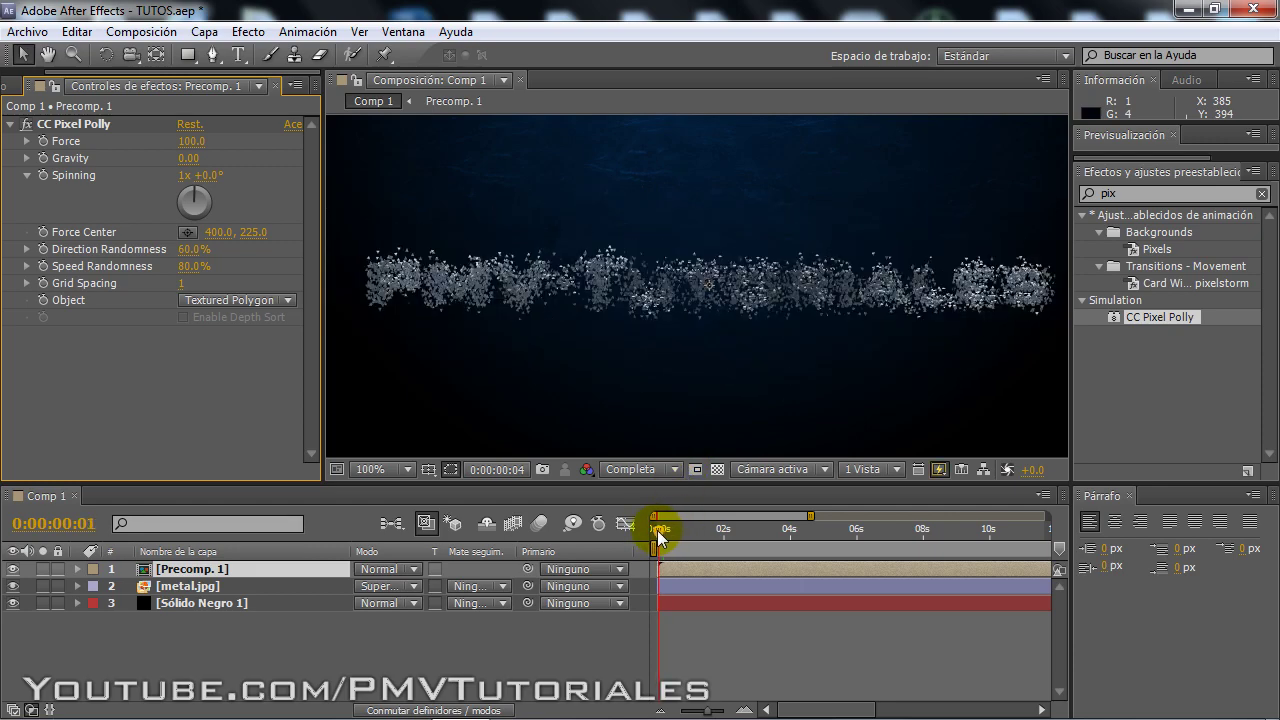
{"action": "left_click", "coordinate": [182, 288]}
{"action": "type", "text": "17"}
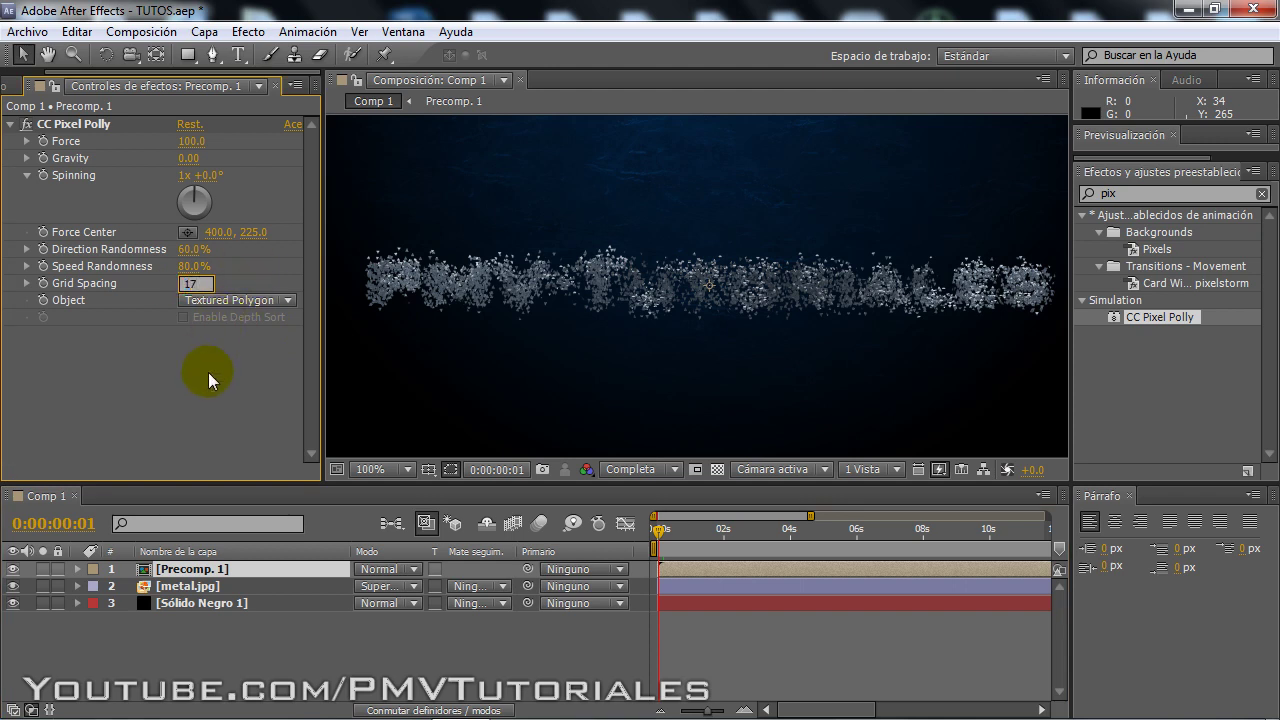
{"action": "left_click", "coordinate": [208, 372]}
{"action": "left_click_drag", "start_coordinate": [658, 530], "coordinate": [663, 531]}
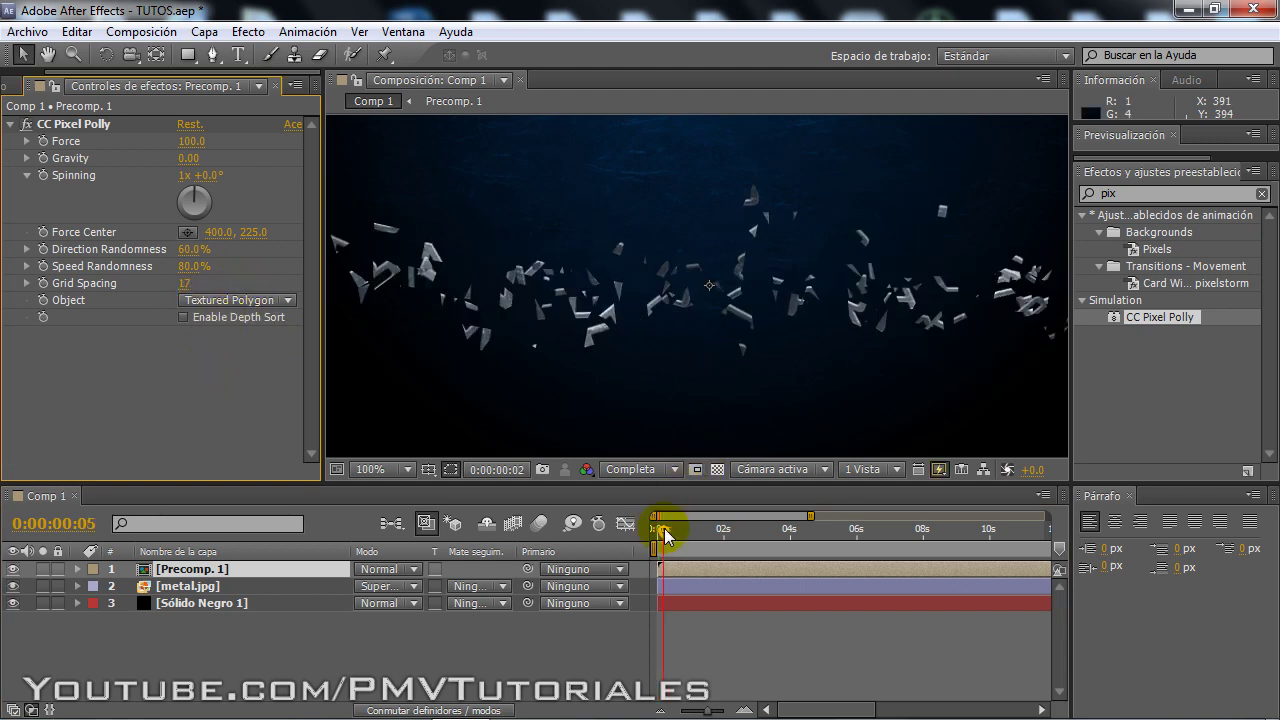
Set Spinning to 2x, Force to -42.0 and Gravity to -0.44, then return to frame 0.
{"action": "left_click", "coordinate": [182, 175]}
{"action": "type", "text": "2"}
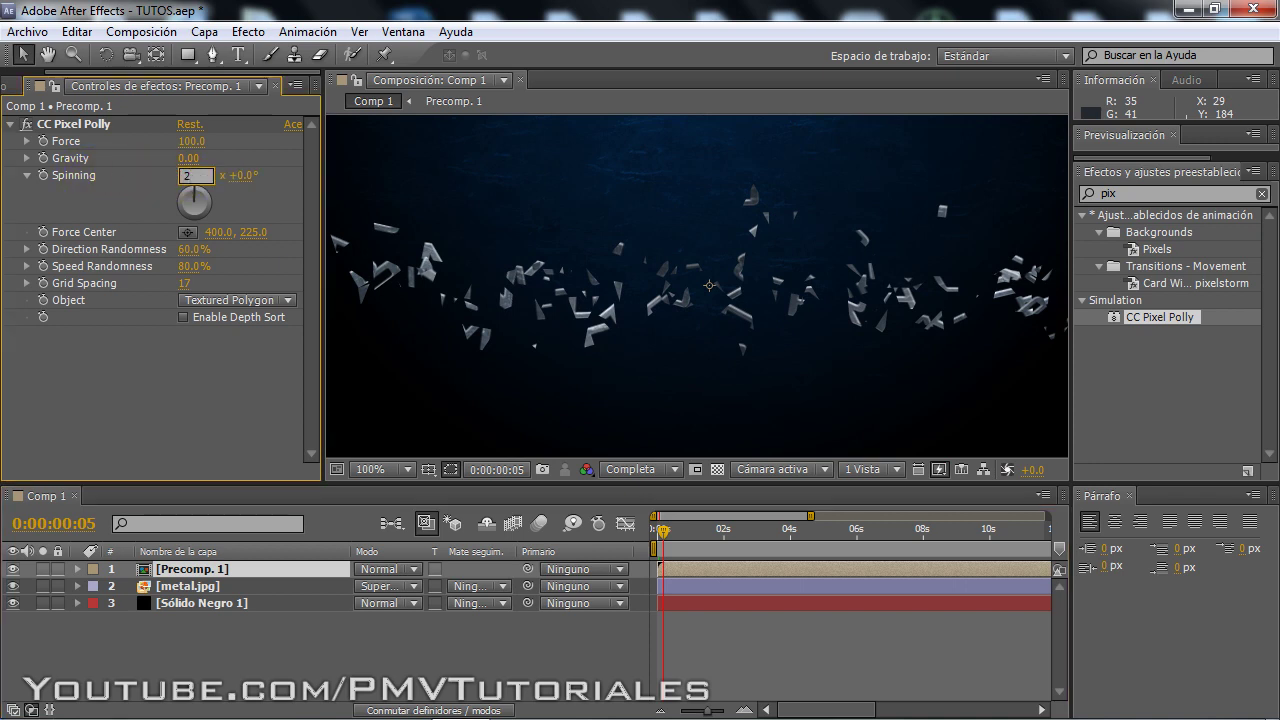
{"action": "left_click", "coordinate": [118, 351]}
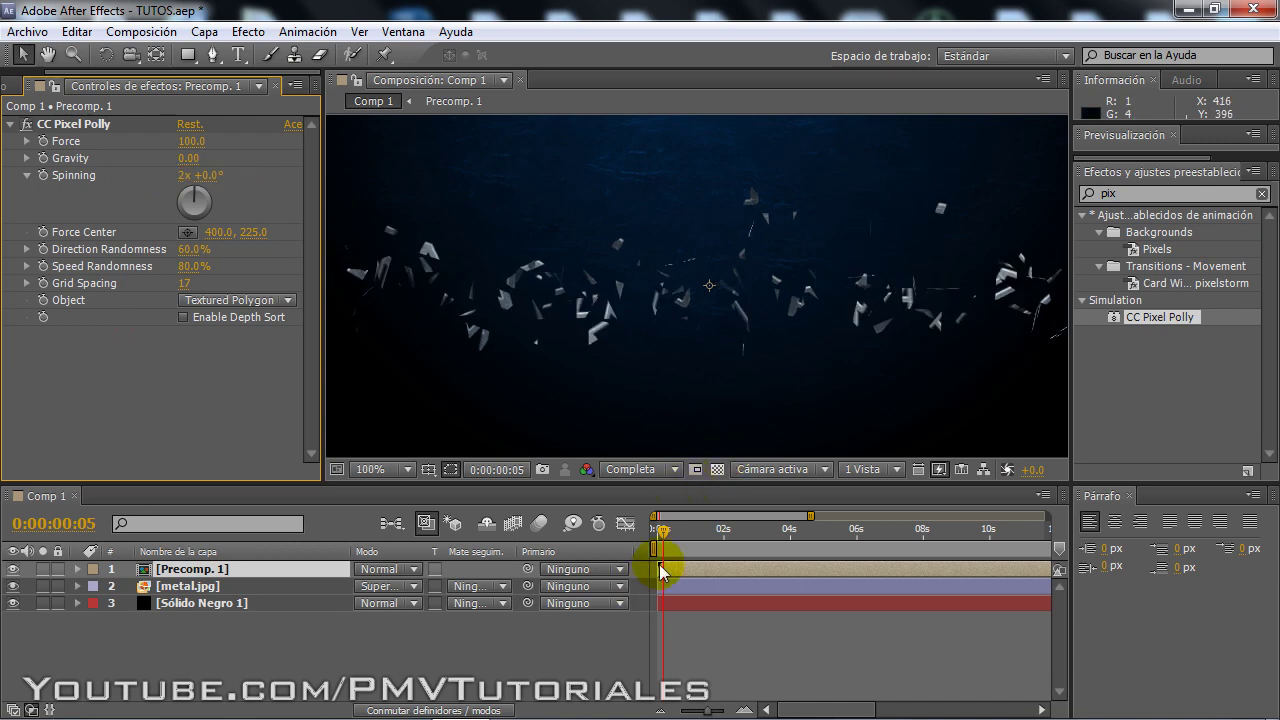
{"action": "left_click_drag", "start_coordinate": [663, 537], "coordinate": [667, 540]}
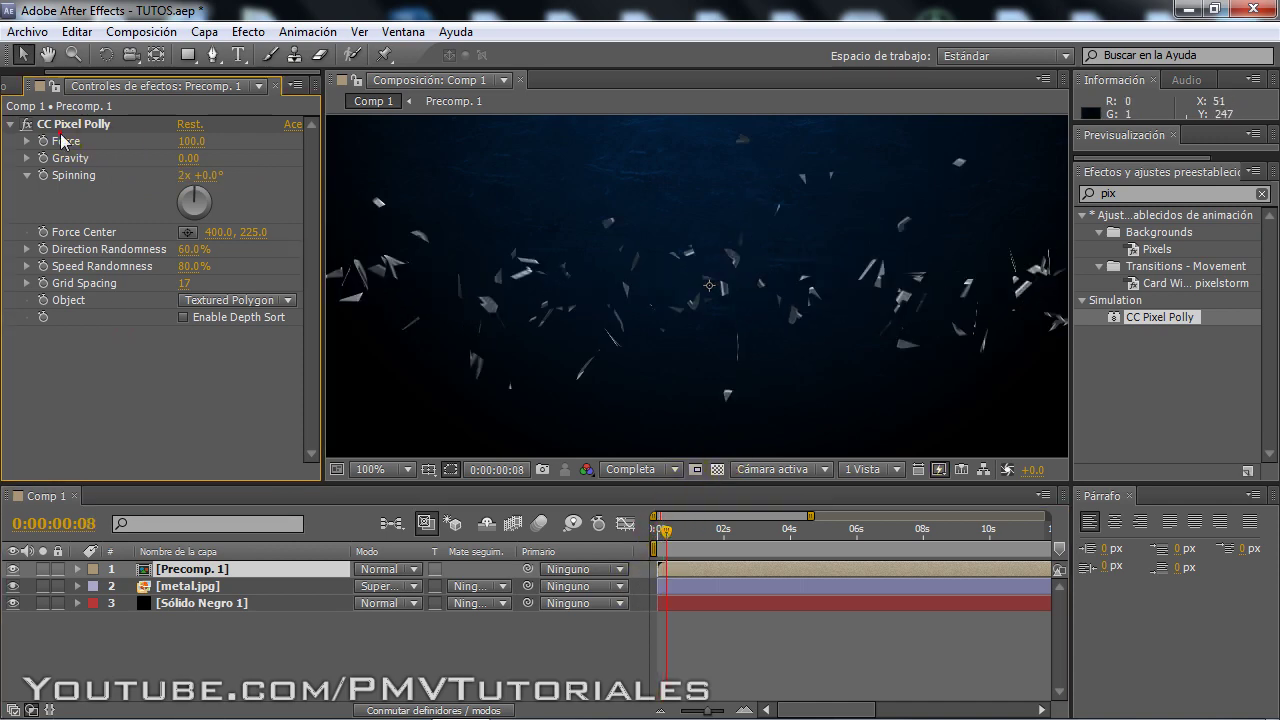
{"action": "left_click_drag", "start_coordinate": [193, 150], "coordinate": [73, 148]}
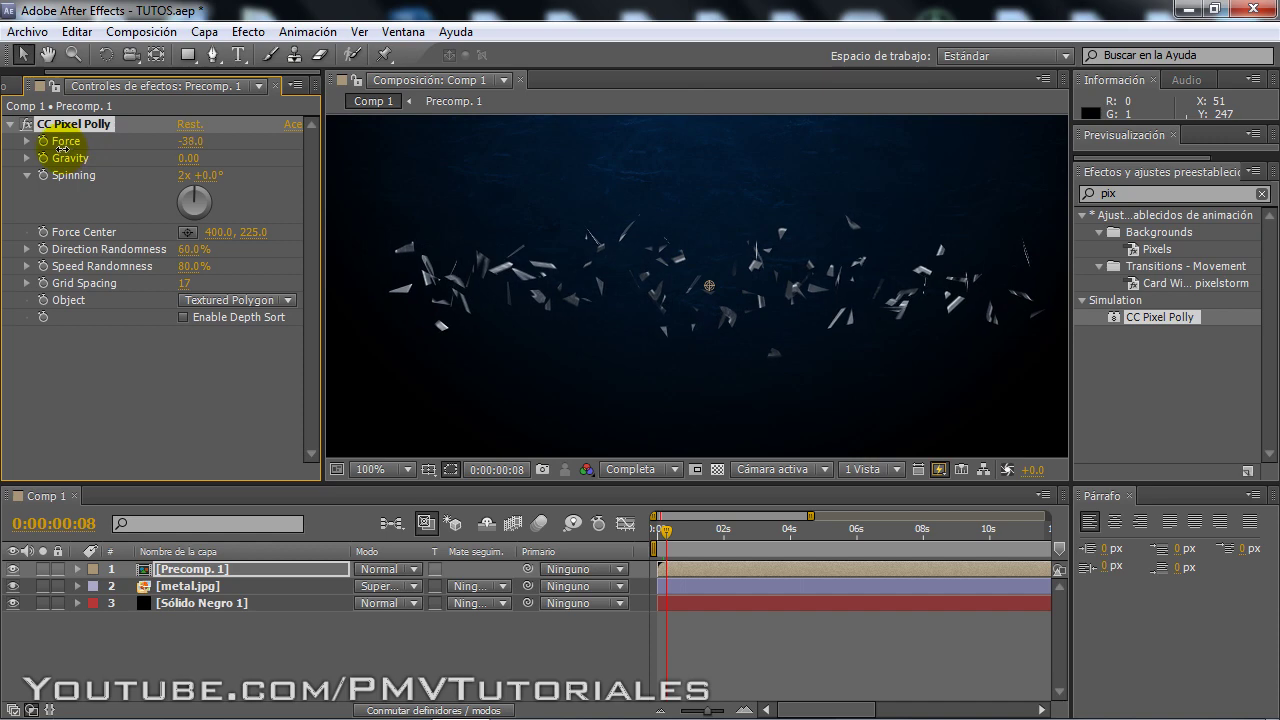
{"action": "left_click_drag", "start_coordinate": [73, 148], "coordinate": [62, 148]}
{"action": "left_click_drag", "start_coordinate": [663, 530], "coordinate": [666, 529]}
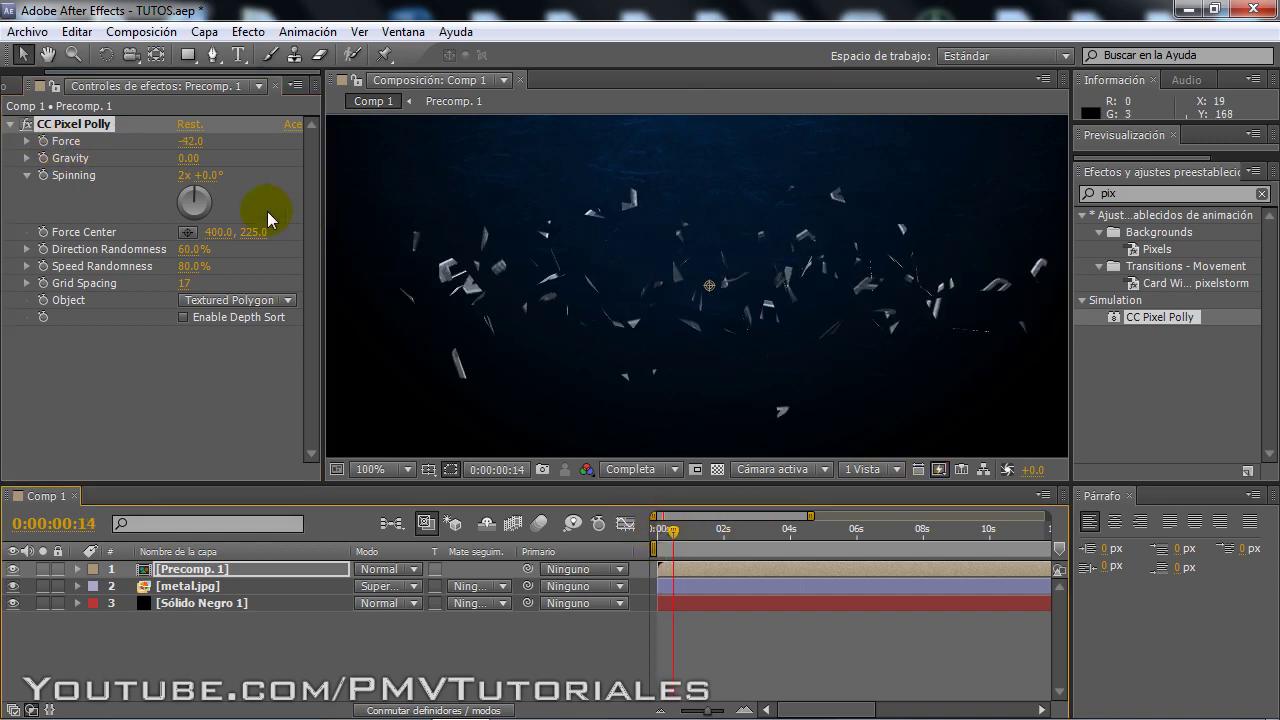
{"action": "mouse_move", "coordinate": [185, 158]}
{"action": "left_mouse_down"}
{"action": "mouse_move", "coordinate": [124, 158]}
{"action": "mouse_move", "coordinate": [143, 158]}
{"action": "left_mouse_up"}
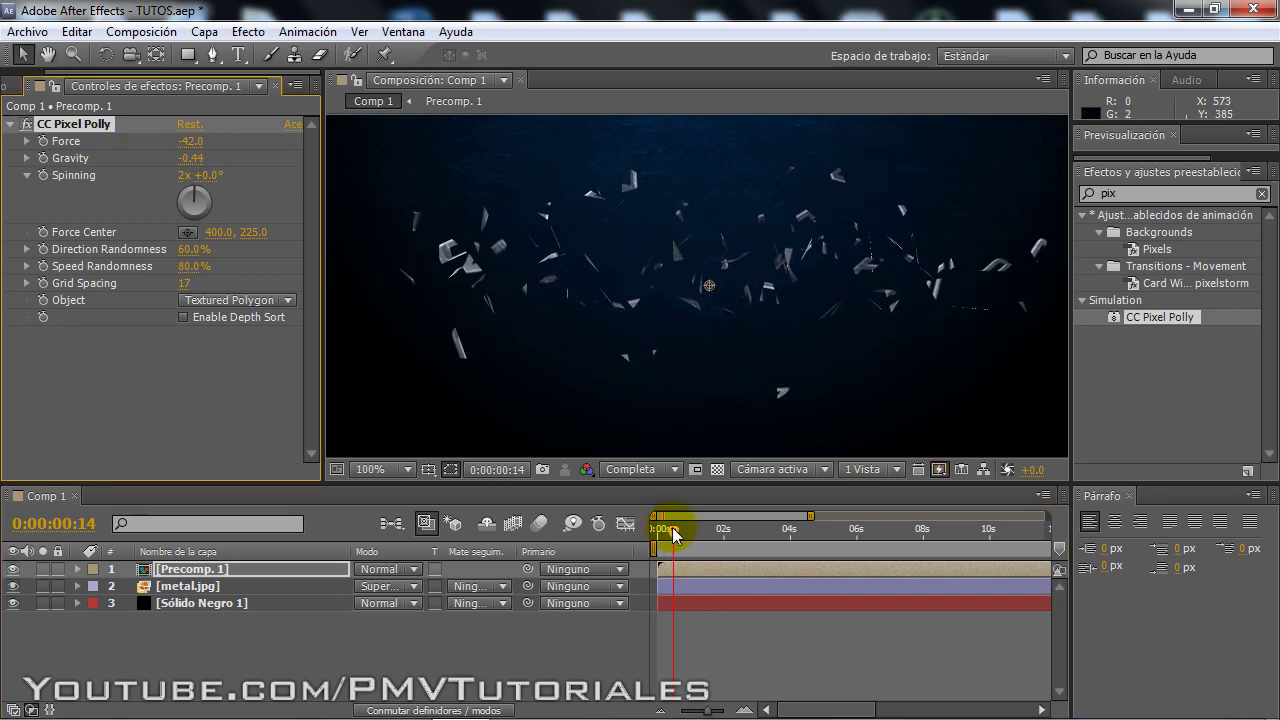
{"action": "mouse_move", "coordinate": [673, 531]}
{"action": "left_mouse_down"}
{"action": "mouse_move", "coordinate": [660, 535]}
{"action": "mouse_move", "coordinate": [723, 535]}
{"action": "mouse_move", "coordinate": [650, 532]}
{"action": "left_mouse_up"}
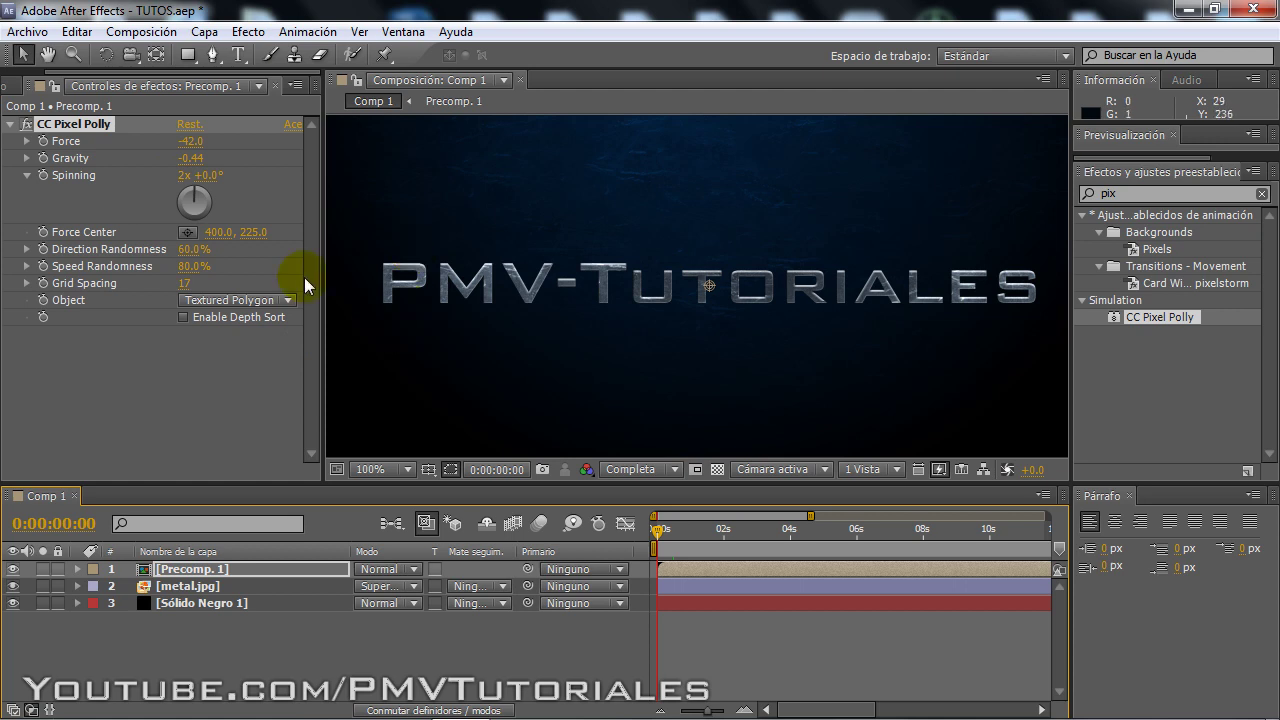
{"action": "left_click", "coordinate": [82, 412]}
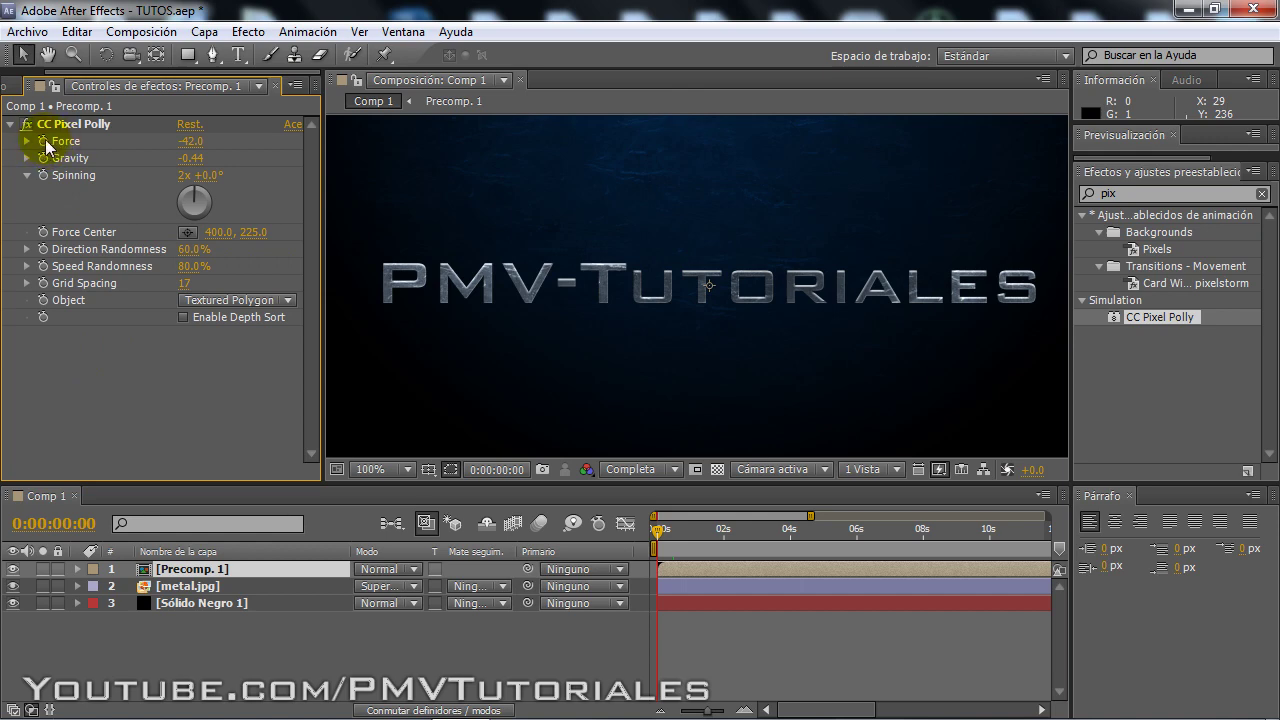
Add a wiggle(0,25) expression to Pixel Polly Force and maximize the timeline panel.
{"action": "left_click", "coordinate": [45, 139], "text": "alt"}
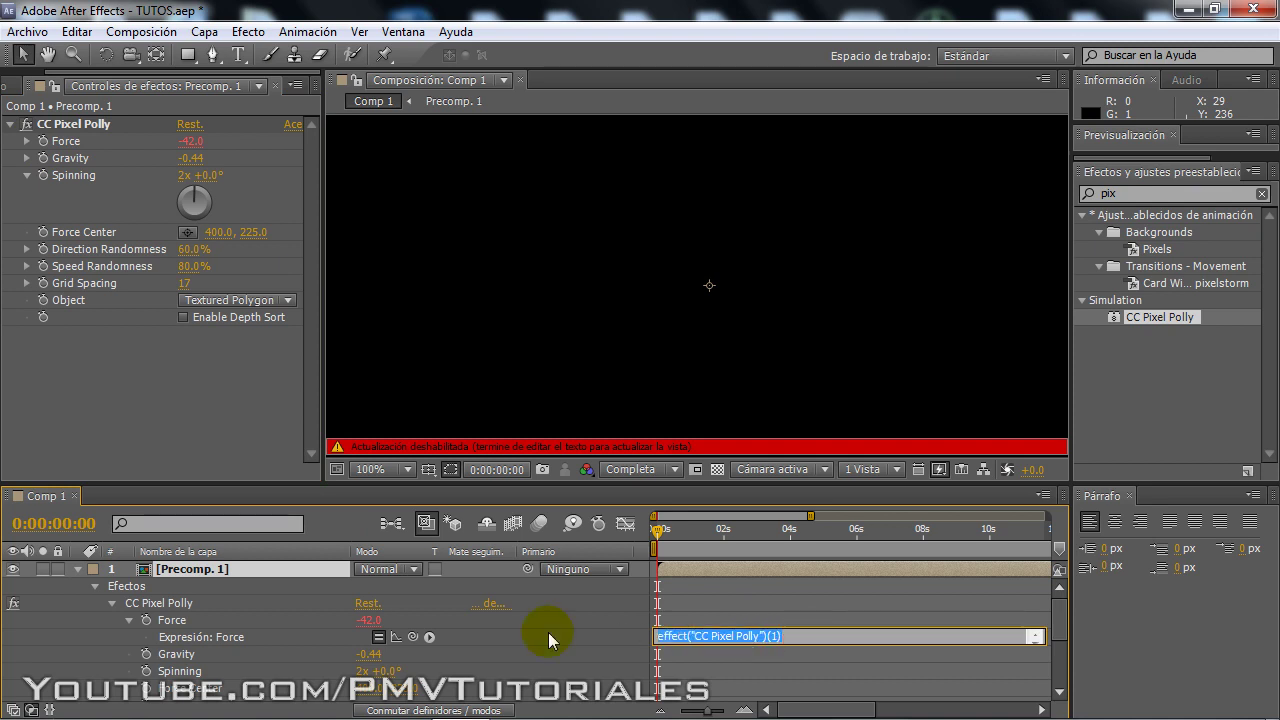
{"action": "type", "text": "wiggle("}
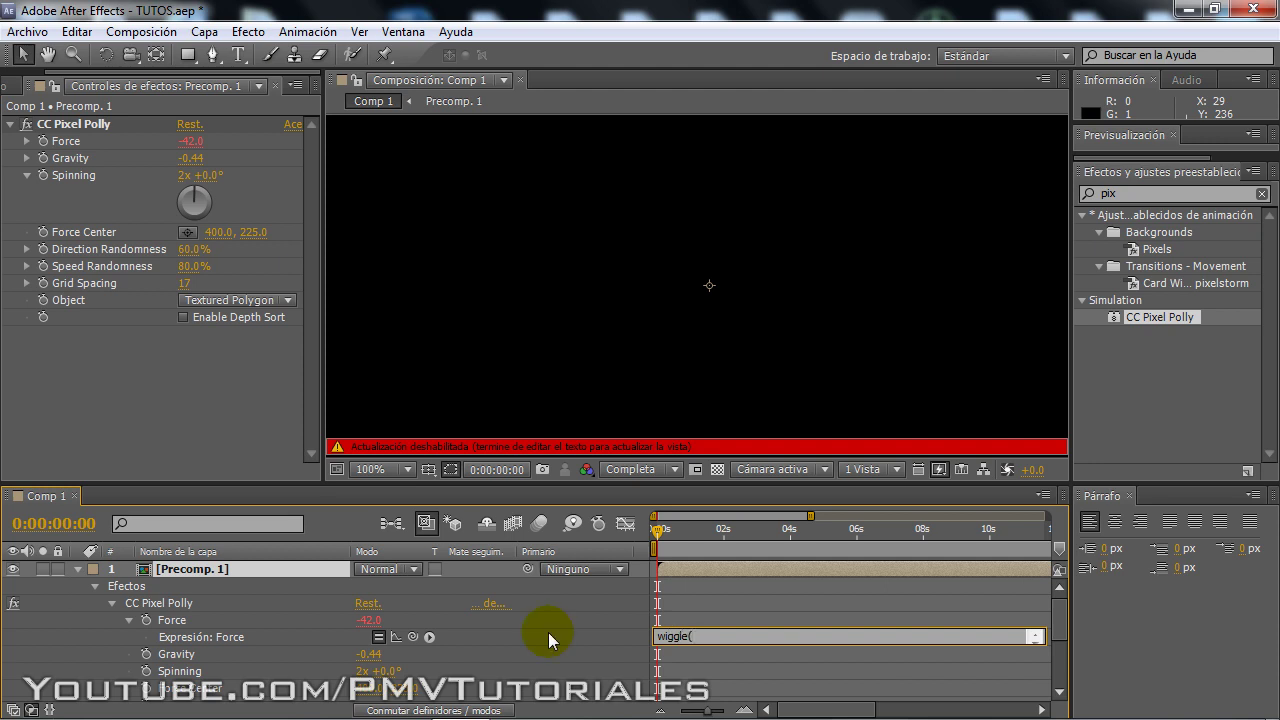
{"action": "type", "text": "0,25"}
{"action": "left_click", "coordinate": [548, 632]}
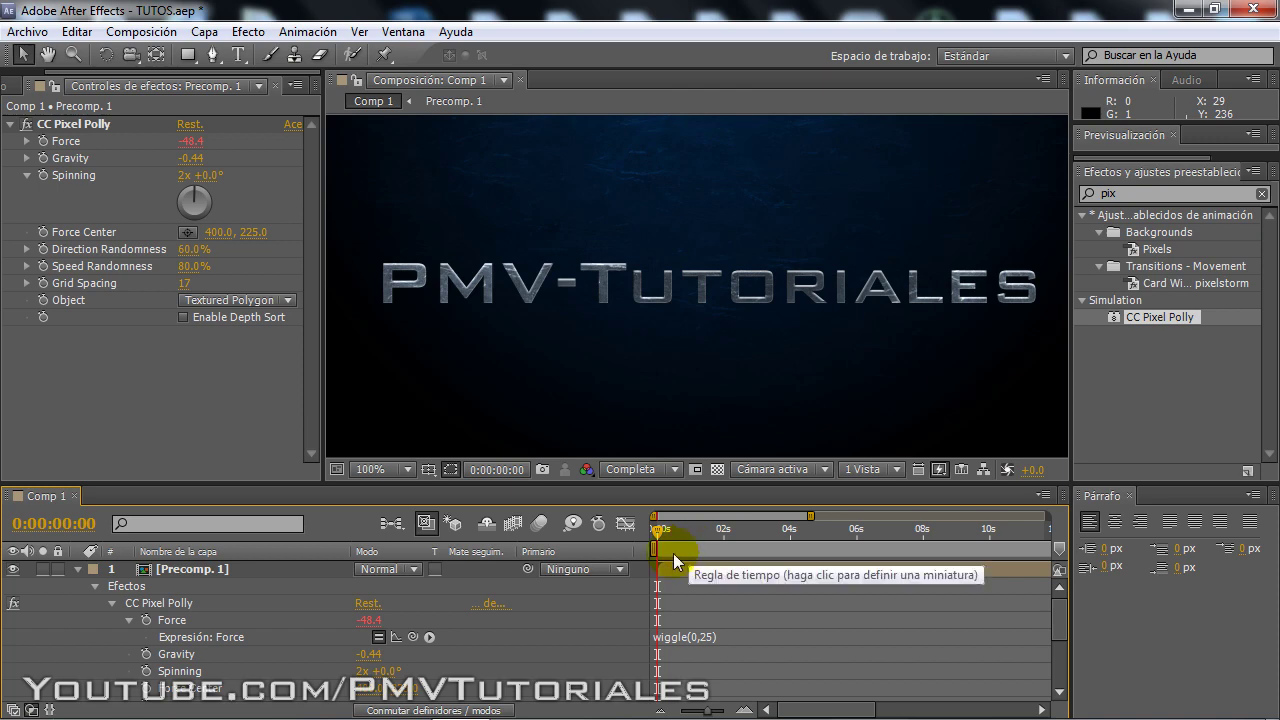
{"action": "key", "text": "grave"}
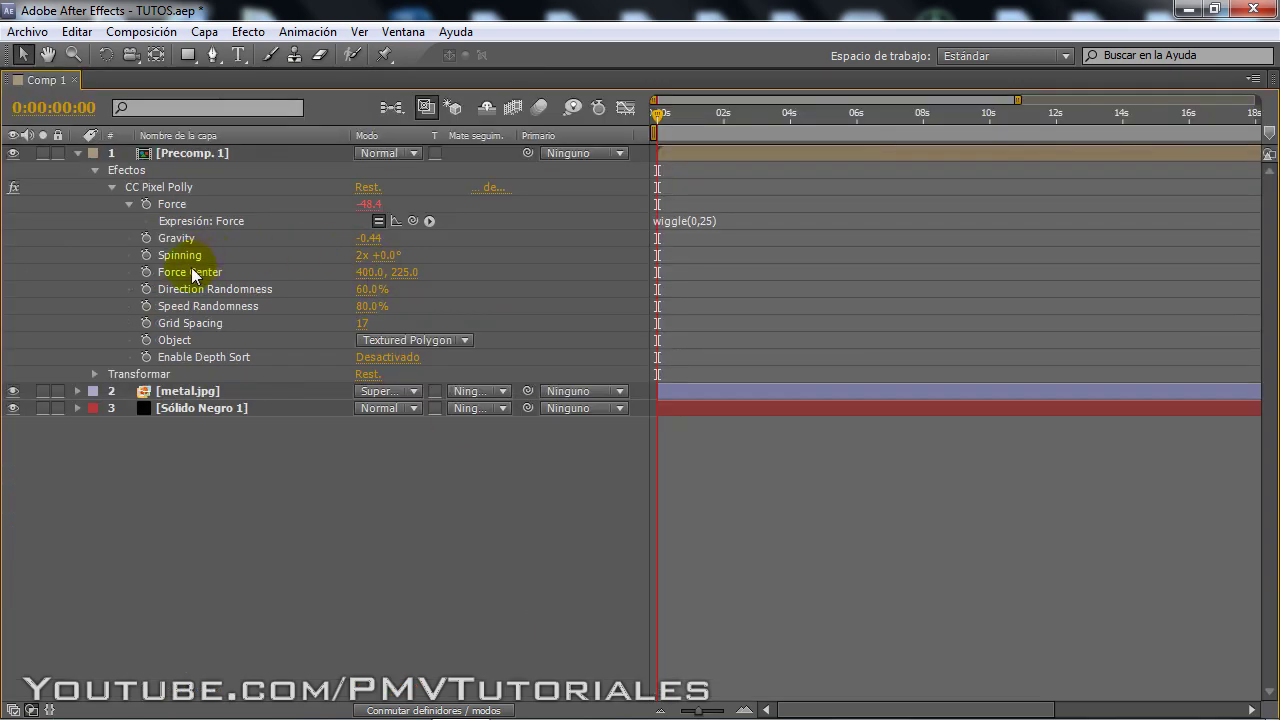
Add wiggle(0,15) to Direction Randomness and wiggle(0,25) to Speed Randomness, fixing a stray parenthesis.
{"action": "left_click", "coordinate": [147, 291], "text": "alt"}
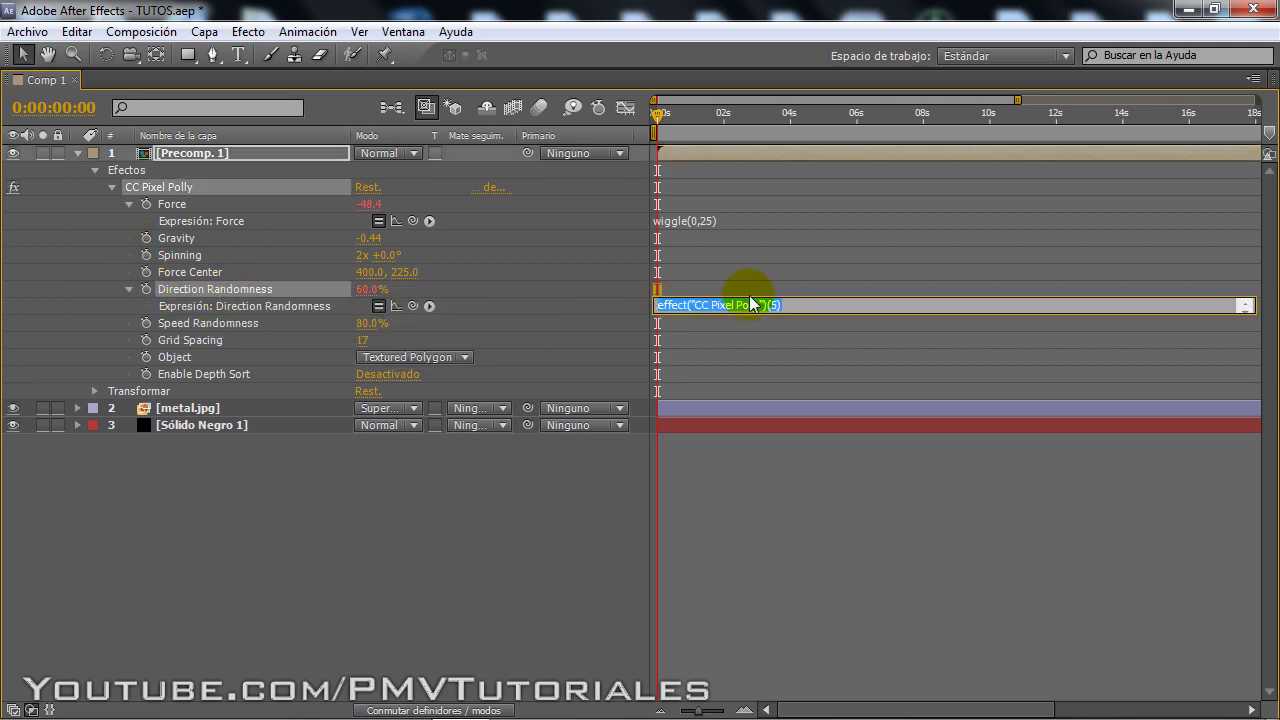
{"action": "type", "text": "wiggle"}
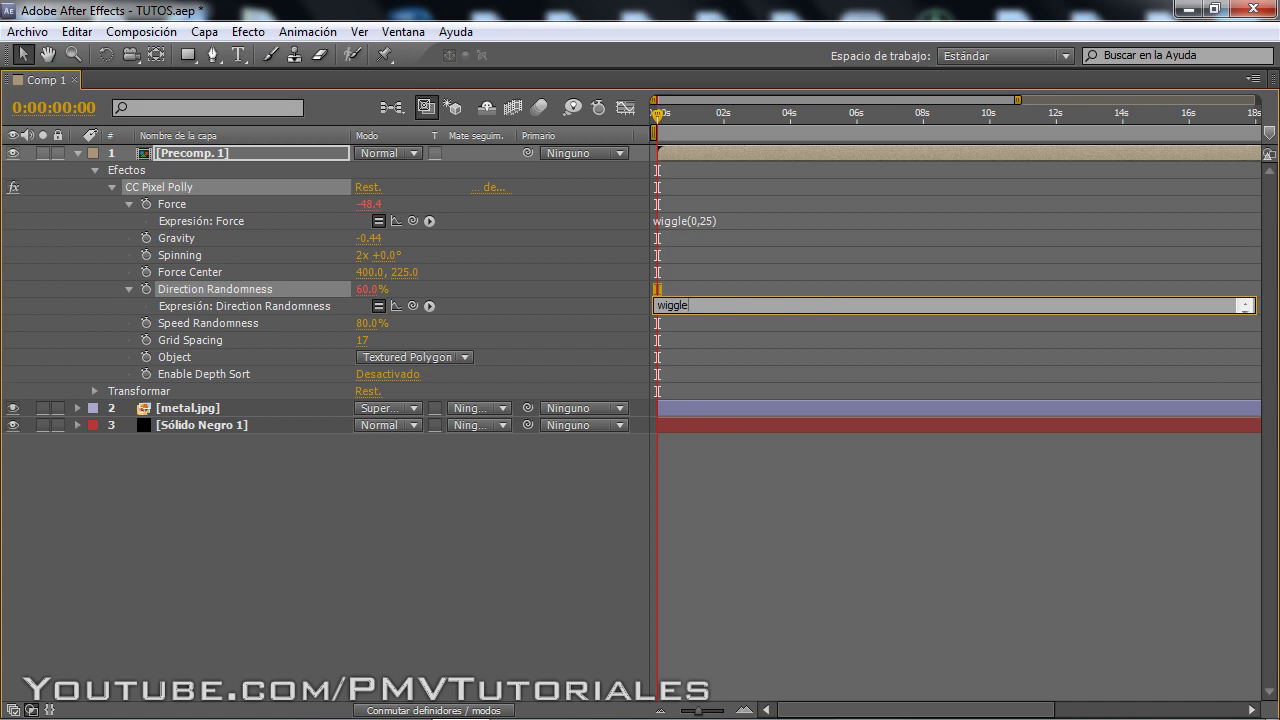
{"action": "type", "text": "0,15)"}
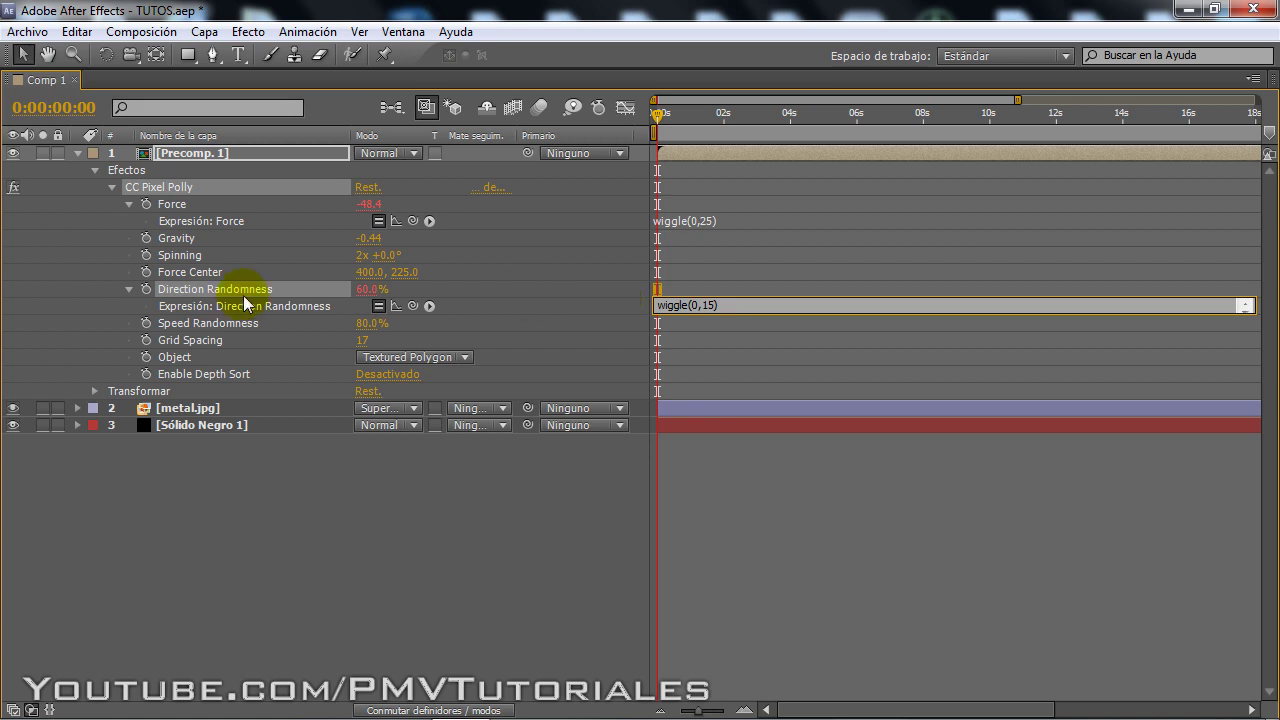
{"action": "left_click", "coordinate": [146, 324], "text": "alt"}
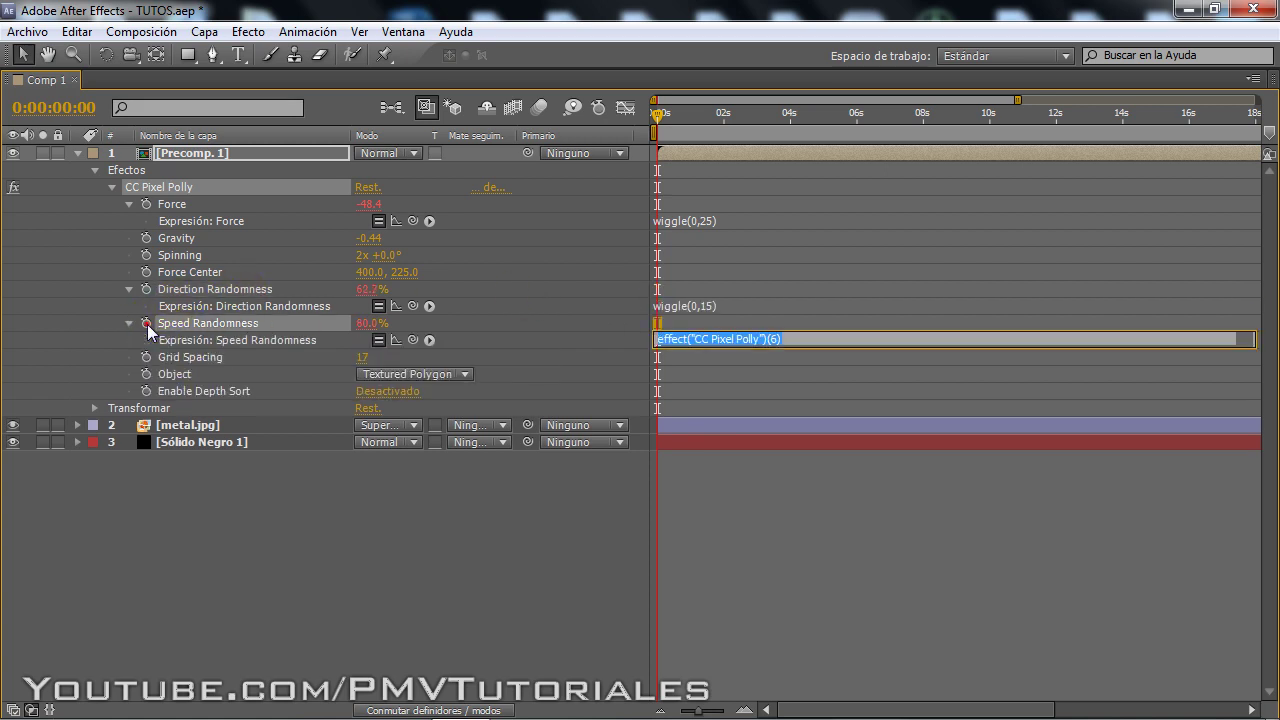
{"action": "type", "text": "wi"}
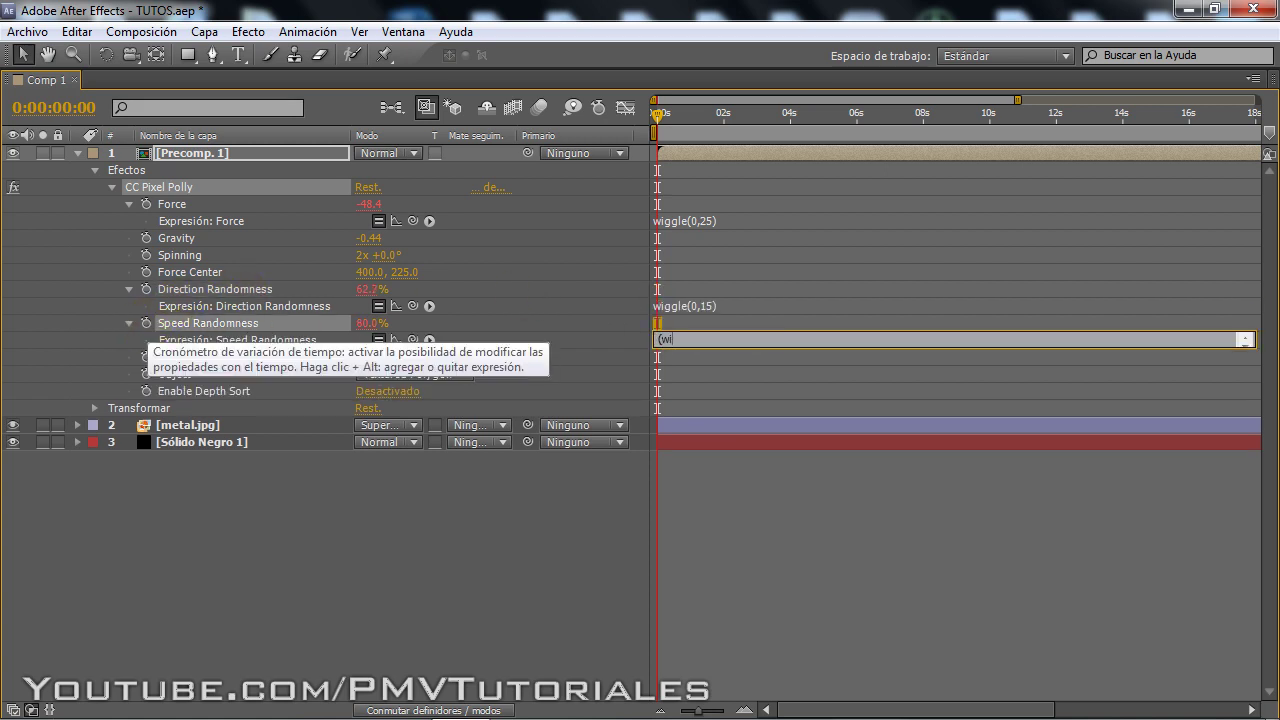
{"action": "type", "text": "ggle("}
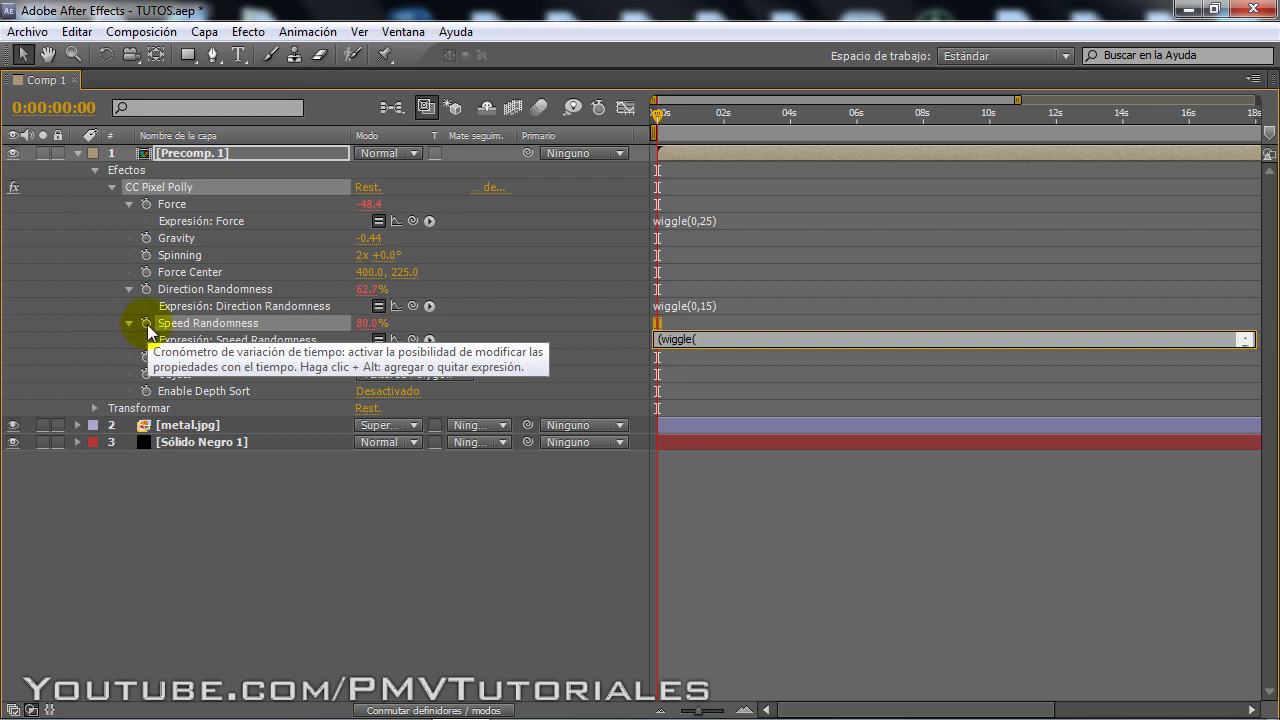
{"action": "type", "text": "0,2"}
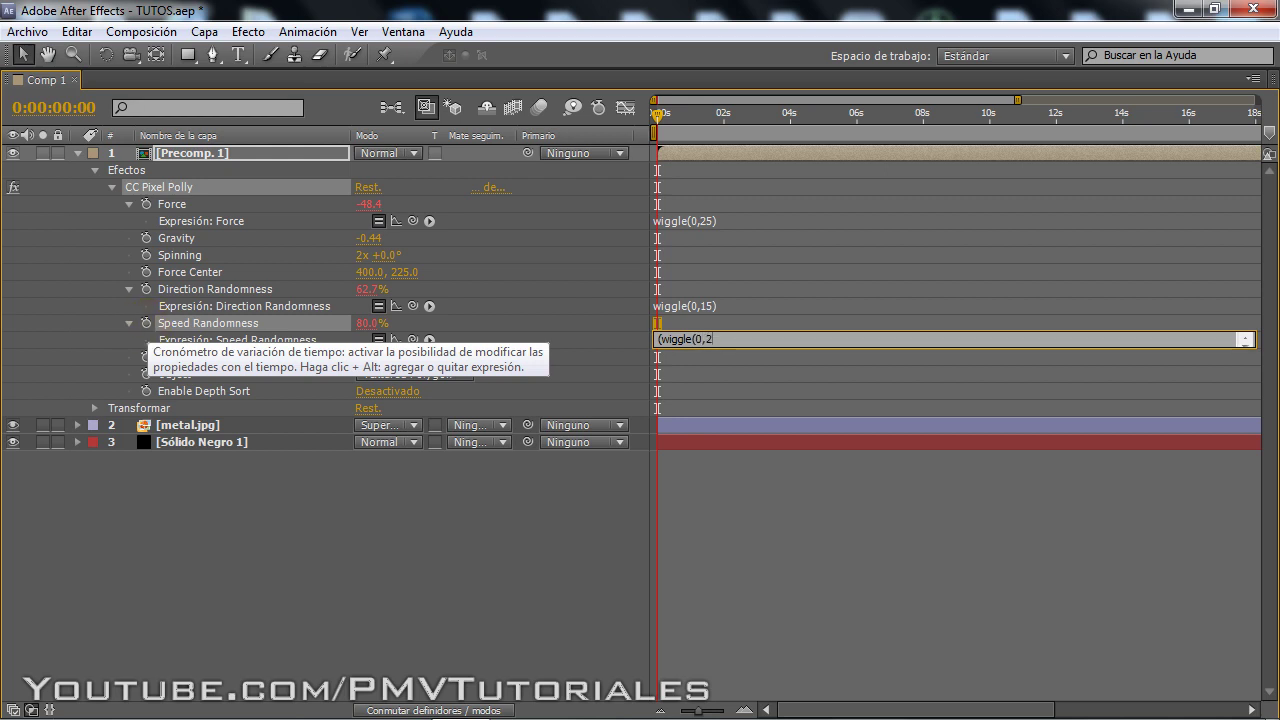
{"action": "type", "text": ")"}
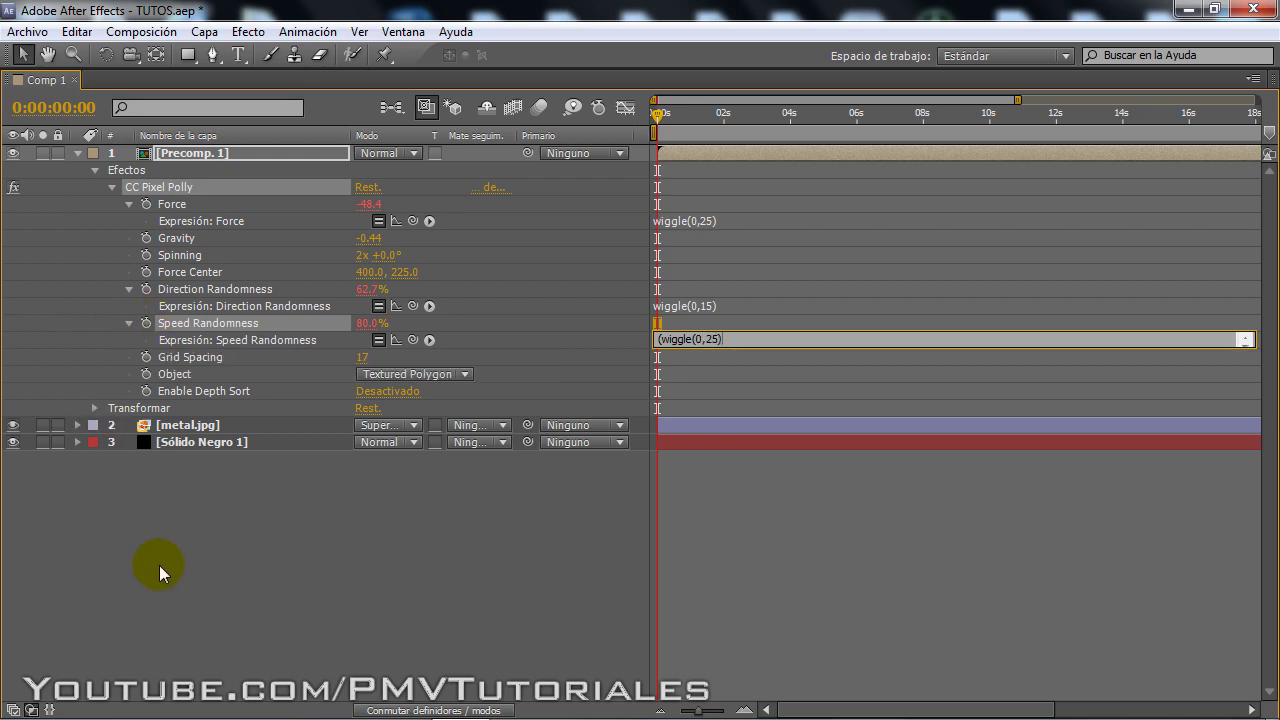
{"action": "left_click", "coordinate": [151, 534]}
{"action": "left_click", "coordinate": [727, 486]}
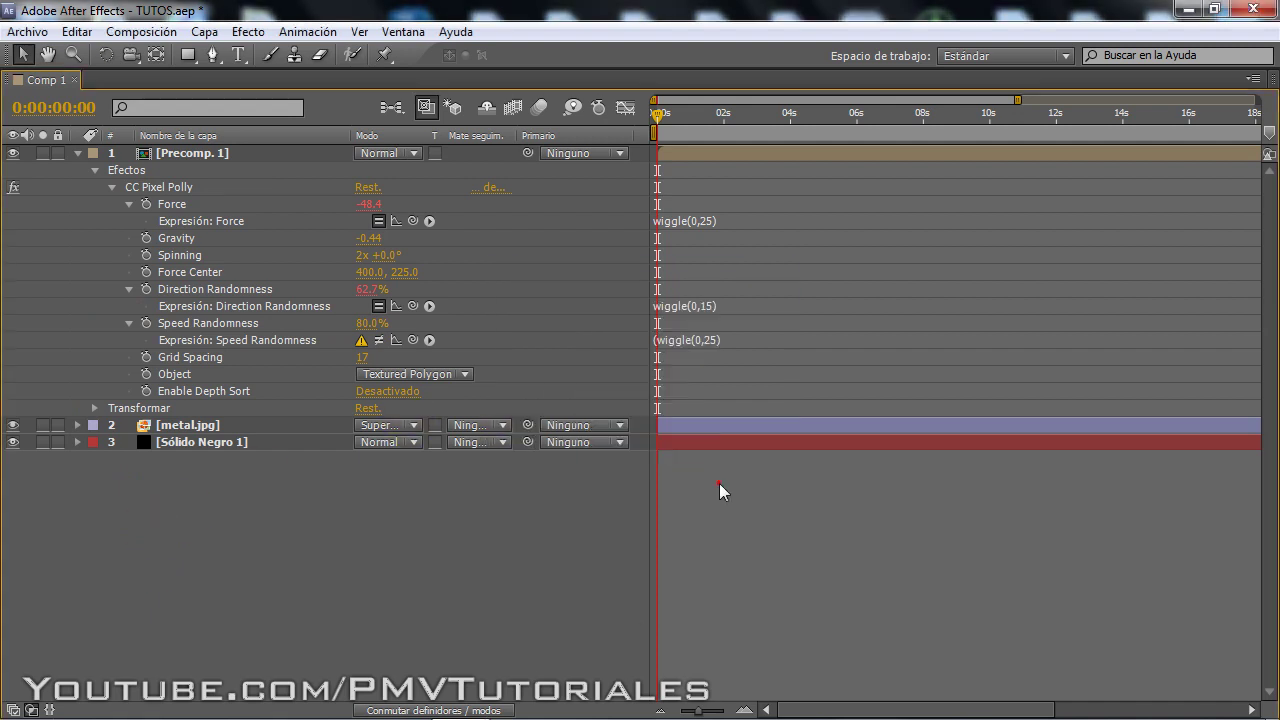
{"action": "left_click", "coordinate": [686, 341]}
{"action": "left_click", "coordinate": [684, 340]}
{"action": "key", "text": "BackSpace"}
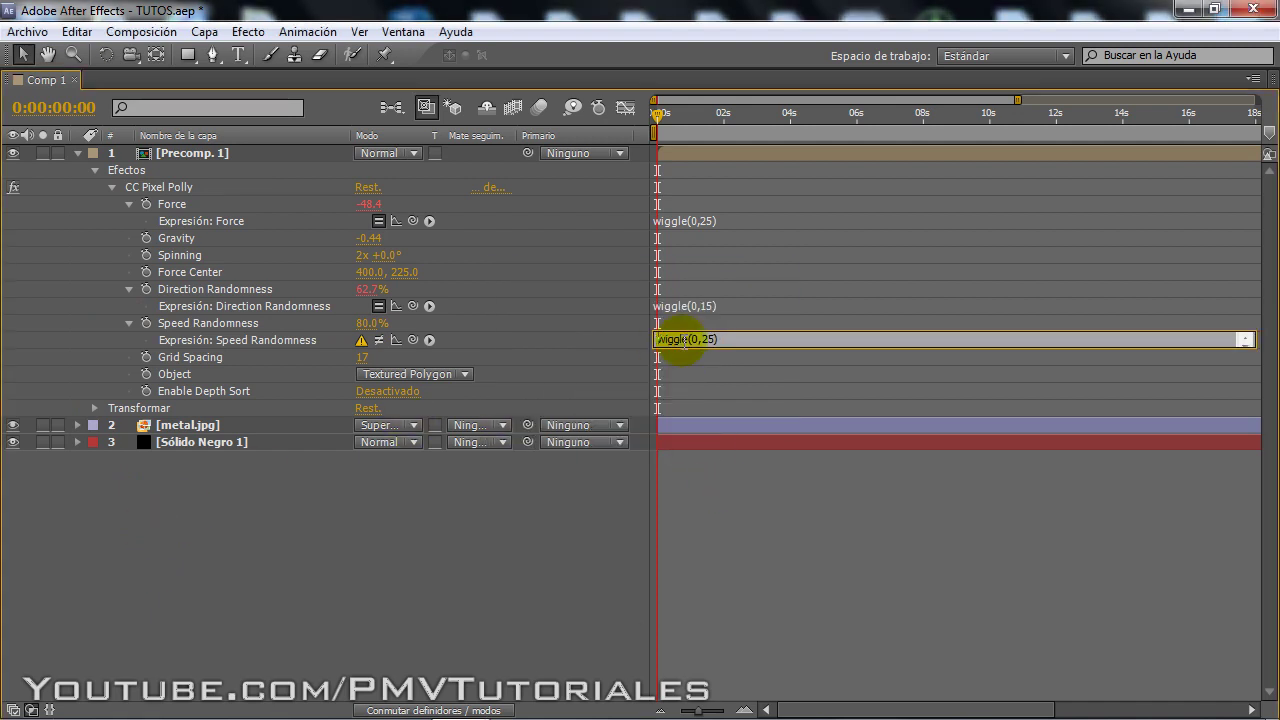
{"action": "left_click", "coordinate": [571, 522]}
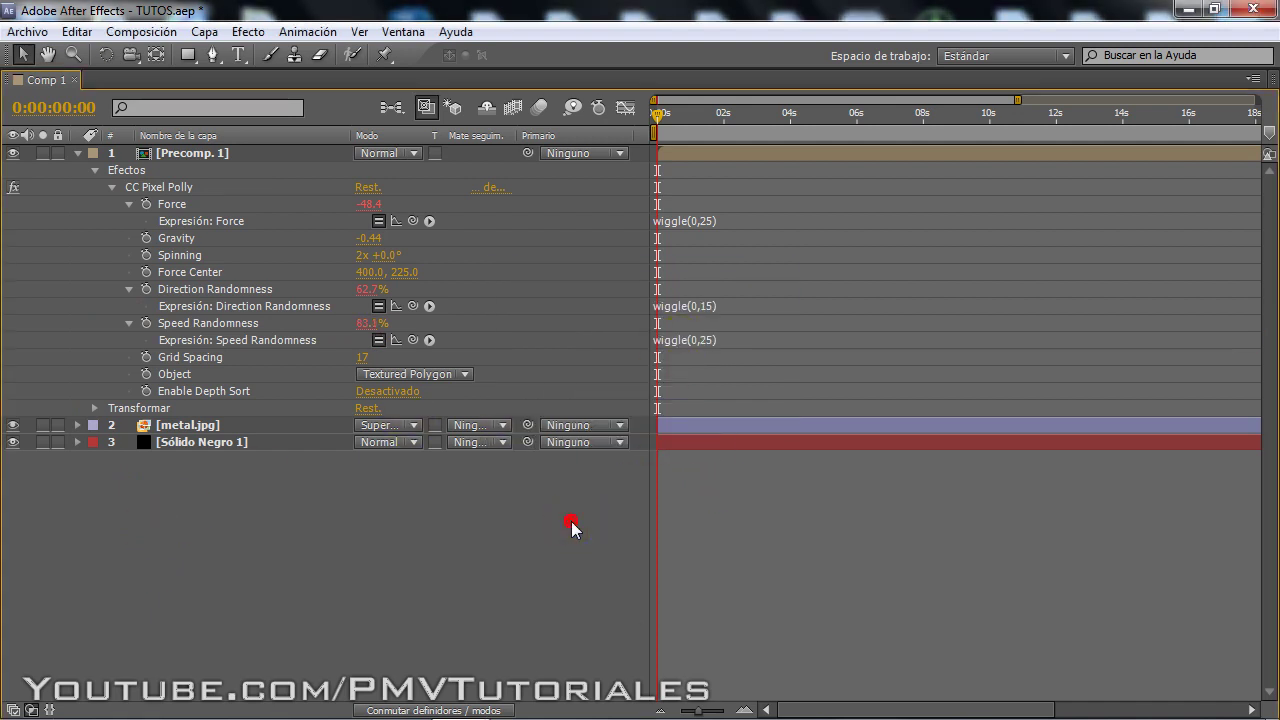
Add wiggle(0,7) to Grid Spacing and restore the normal workspace layout.
{"action": "left_click", "coordinate": [146, 357], "text": "alt"}
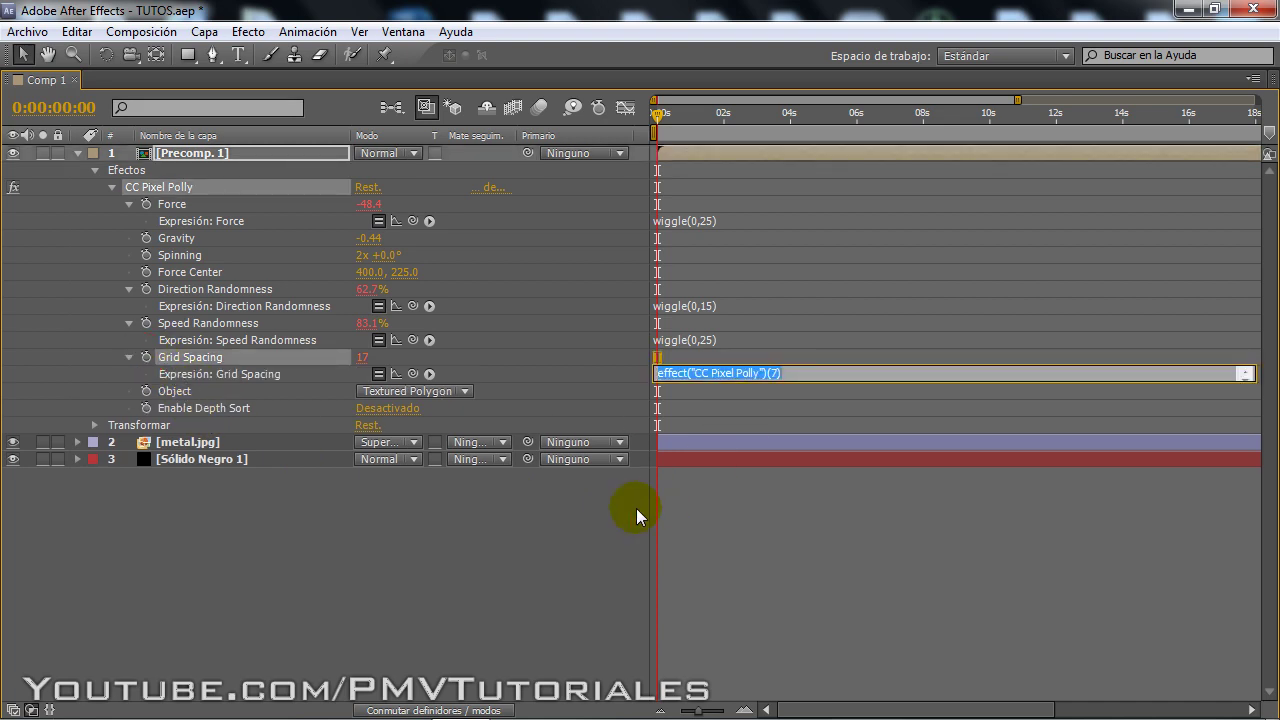
{"action": "type", "text": "wi"}
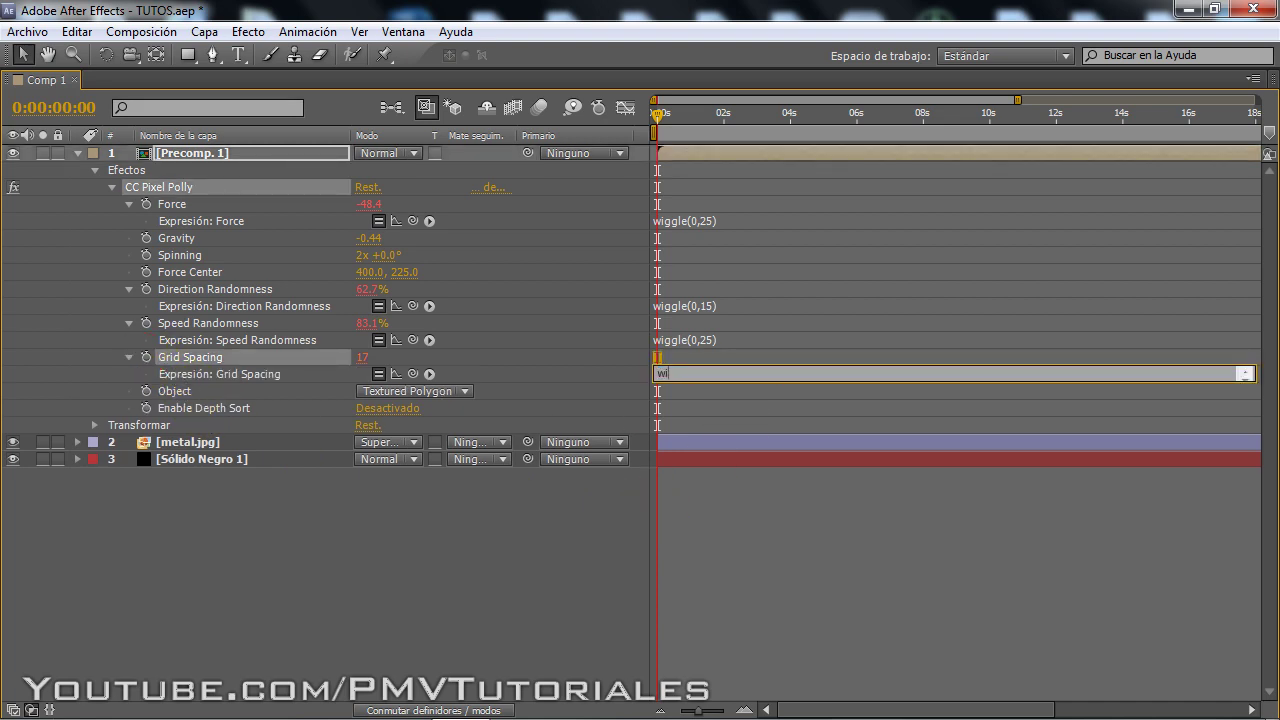
{"action": "type", "text": "ggle("}
{"action": "type", "text": "0"}
{"action": "type", "text": ",7"}
{"action": "left_click", "coordinate": [577, 507]}
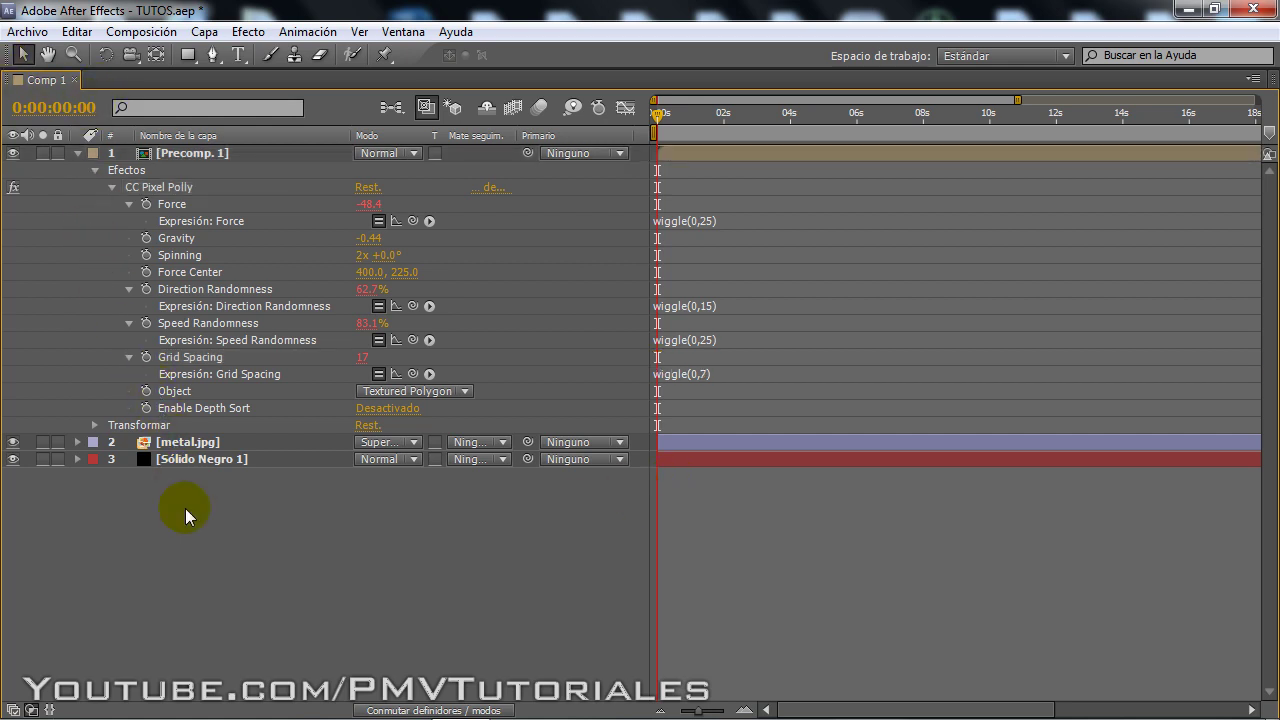
{"action": "key", "text": "grave"}
Collapse Precomp. 1, hide metal.jpg and the black solid, and duplicate Precomp. 1.
{"action": "left_click", "coordinate": [68, 585]}
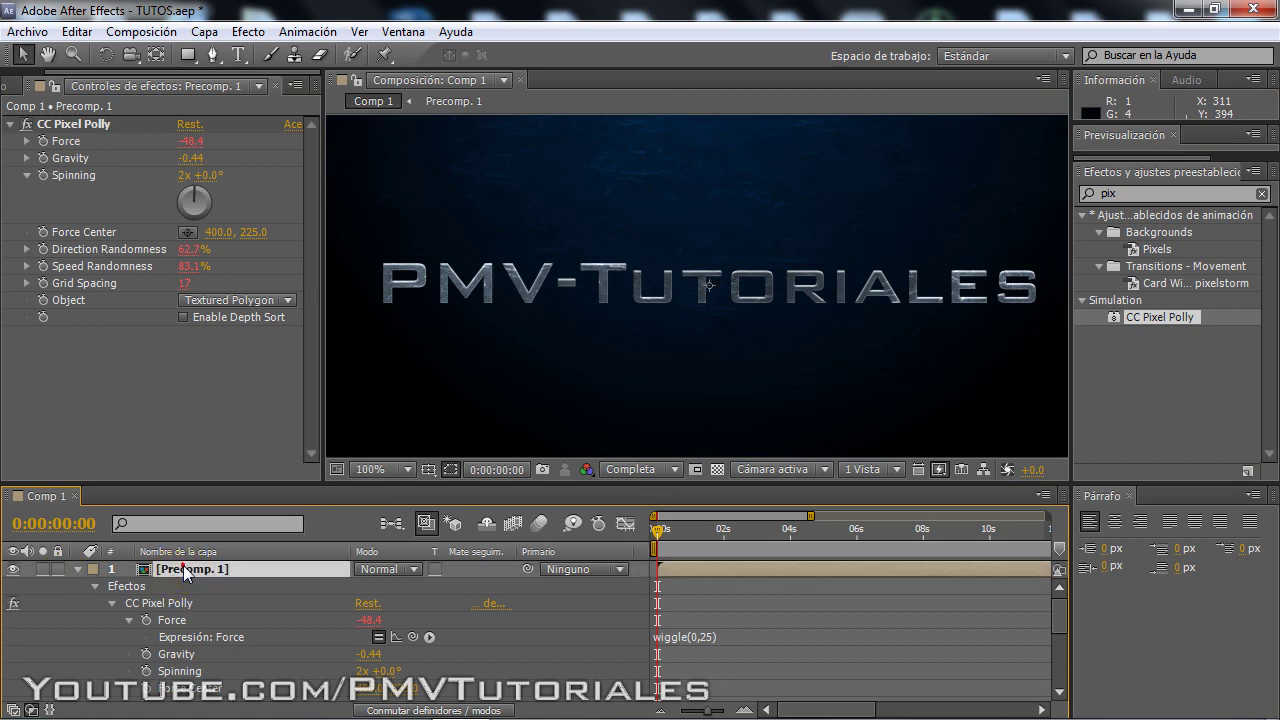
{"action": "key", "text": "u"}
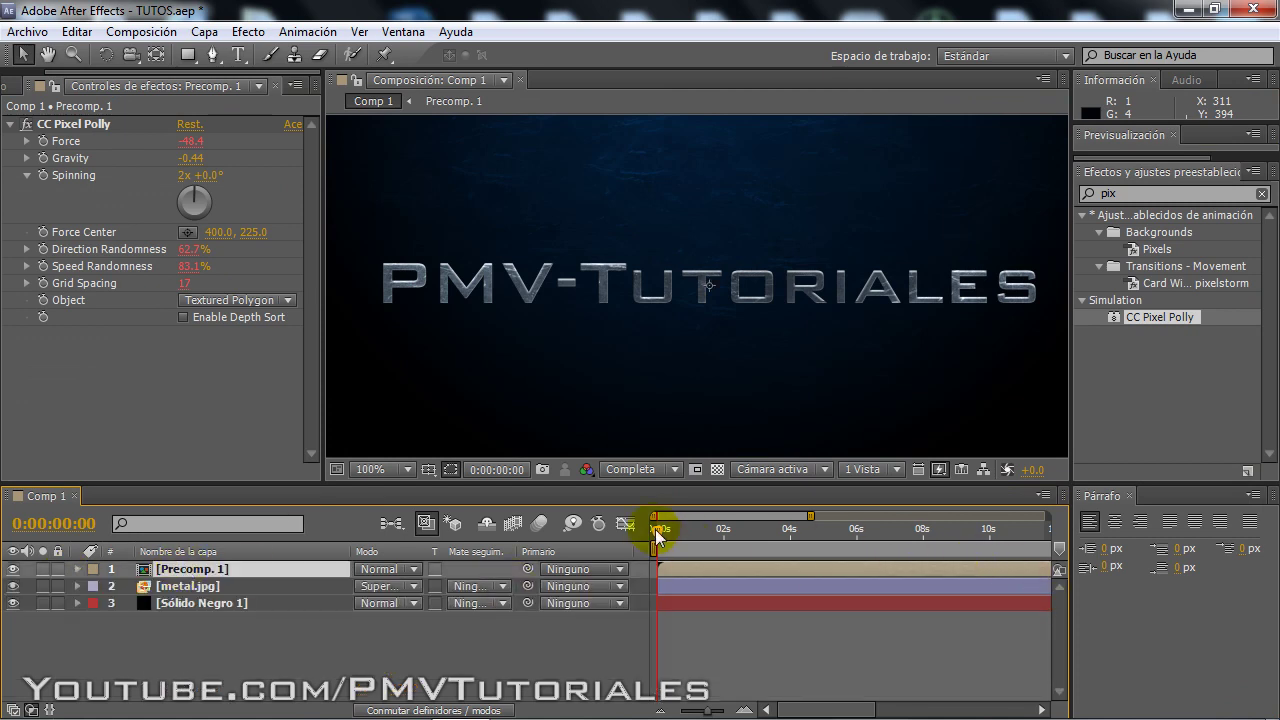
{"action": "left_click_drag", "start_coordinate": [656, 530], "coordinate": [668, 535]}
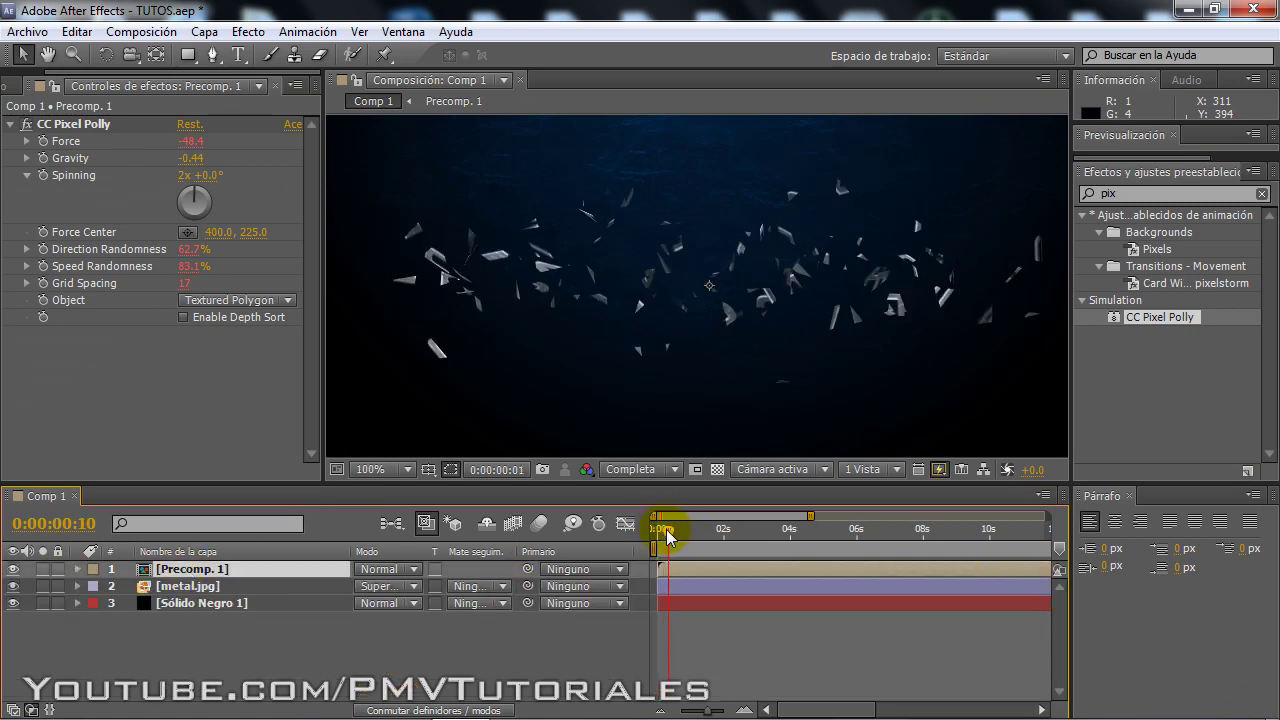
{"action": "left_click", "coordinate": [170, 587]}
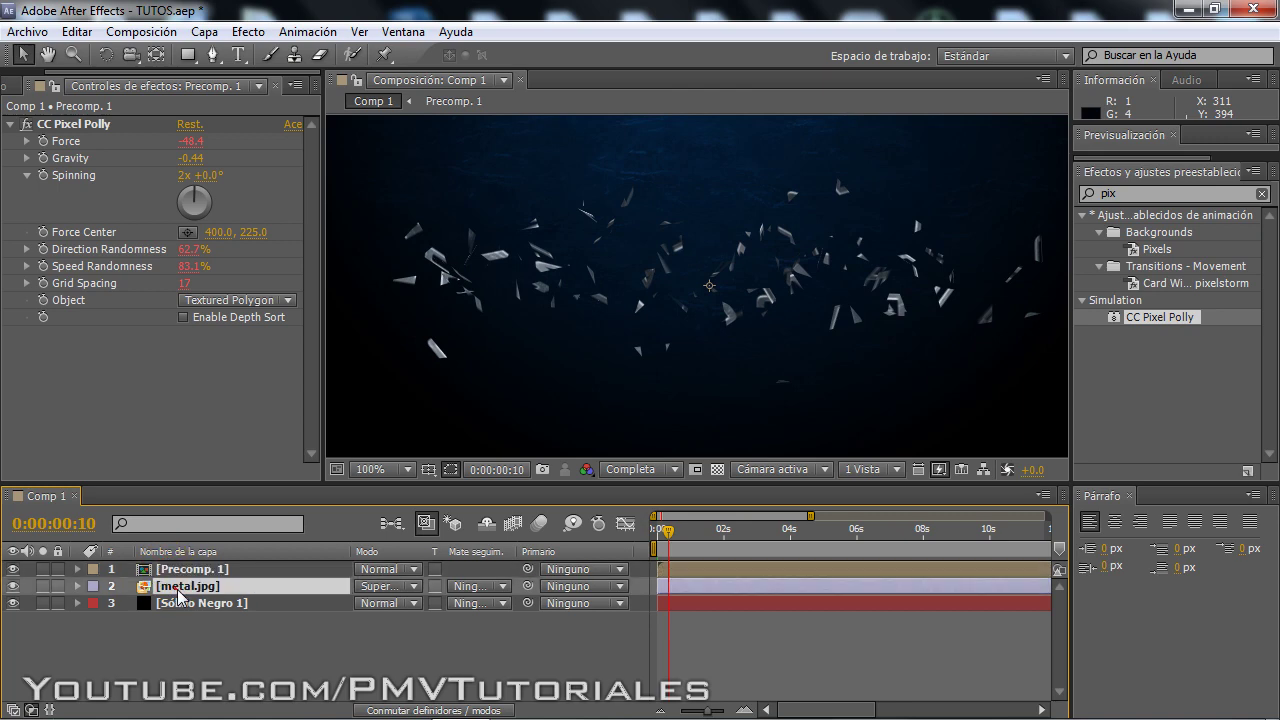
{"action": "left_click", "coordinate": [184, 572]}
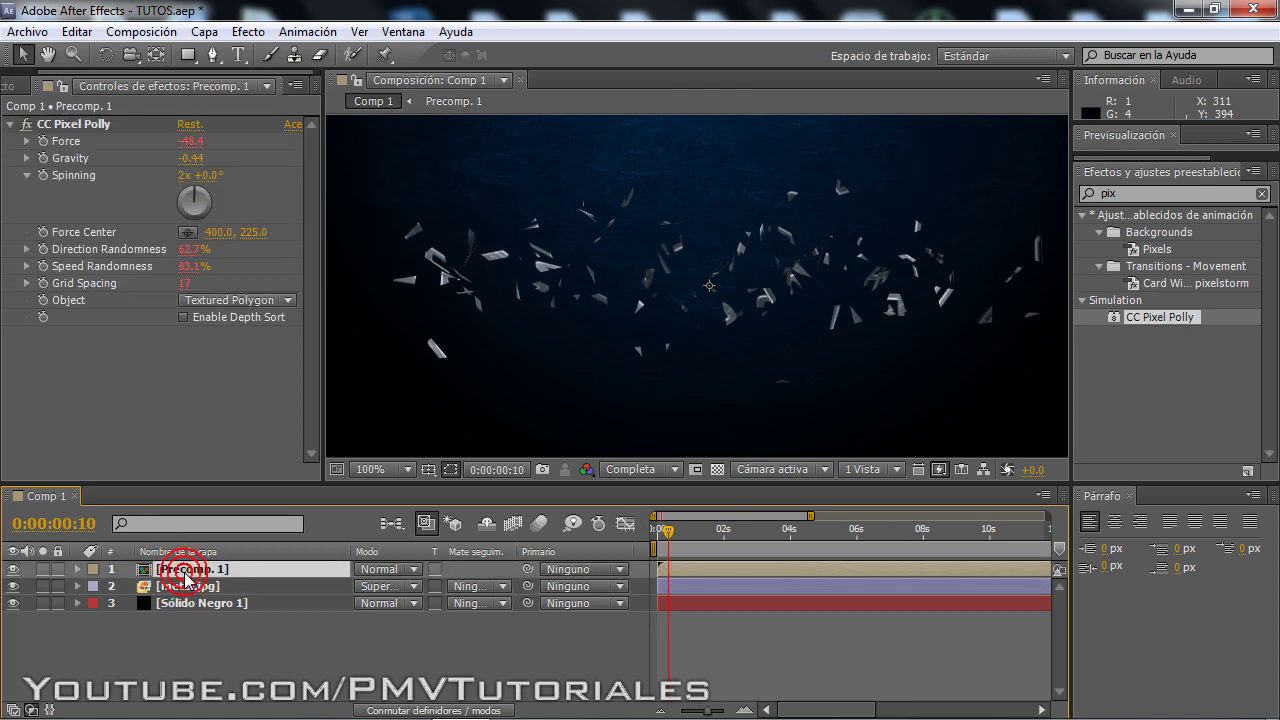
{"action": "left_click_drag", "start_coordinate": [13, 586], "coordinate": [13, 603]}
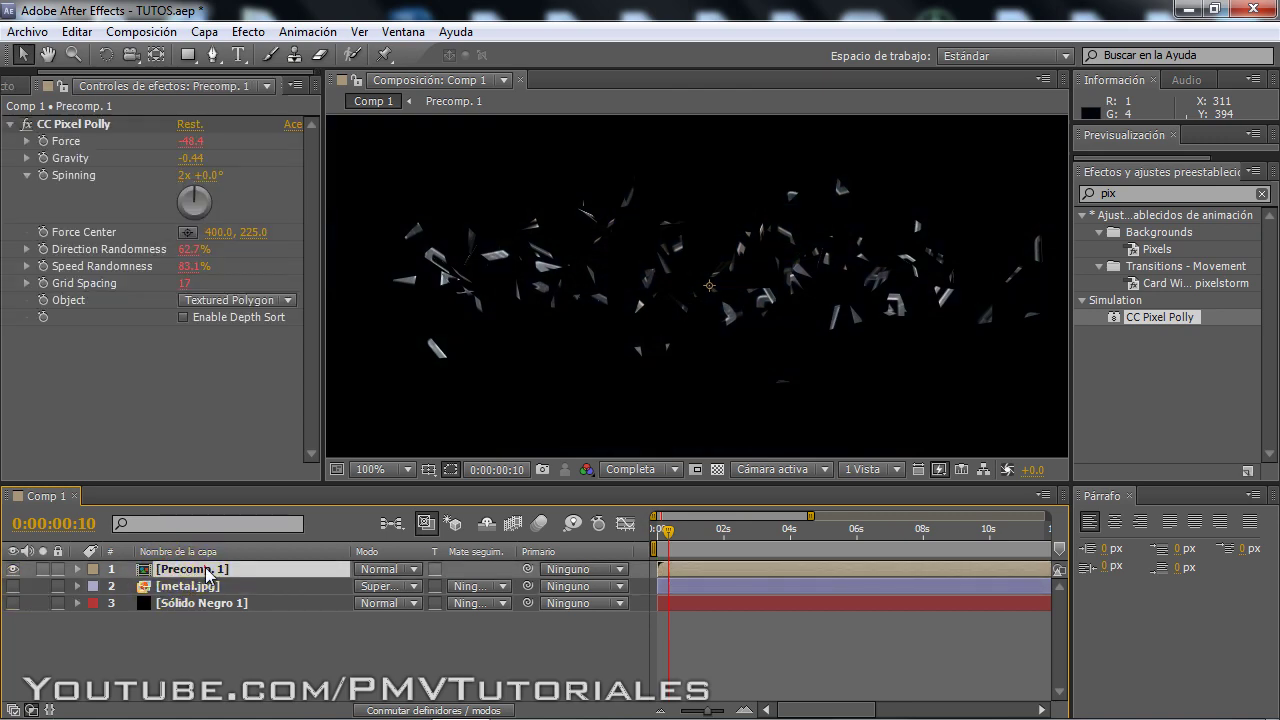
{"action": "key", "text": "ctrl+d"}
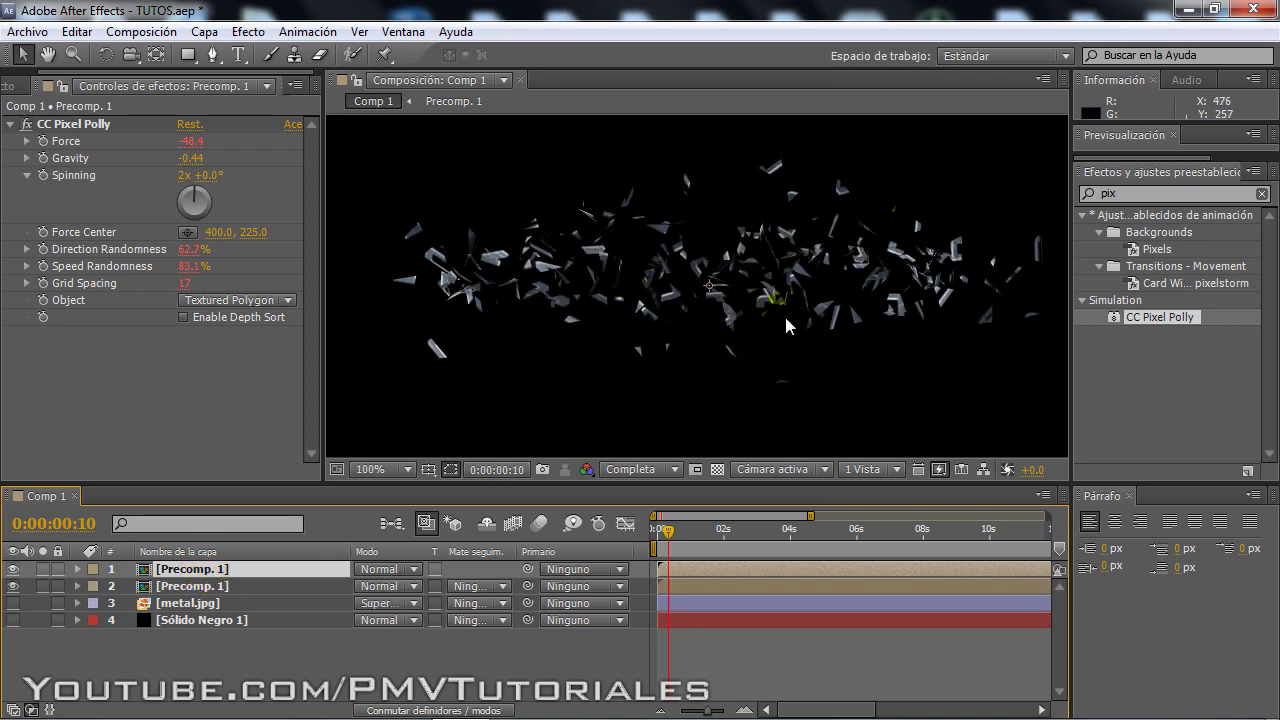
Toggle visibility and Solo on the two Precomp. 1 copies to compare their shards.
{"action": "left_click", "coordinate": [13, 569]}
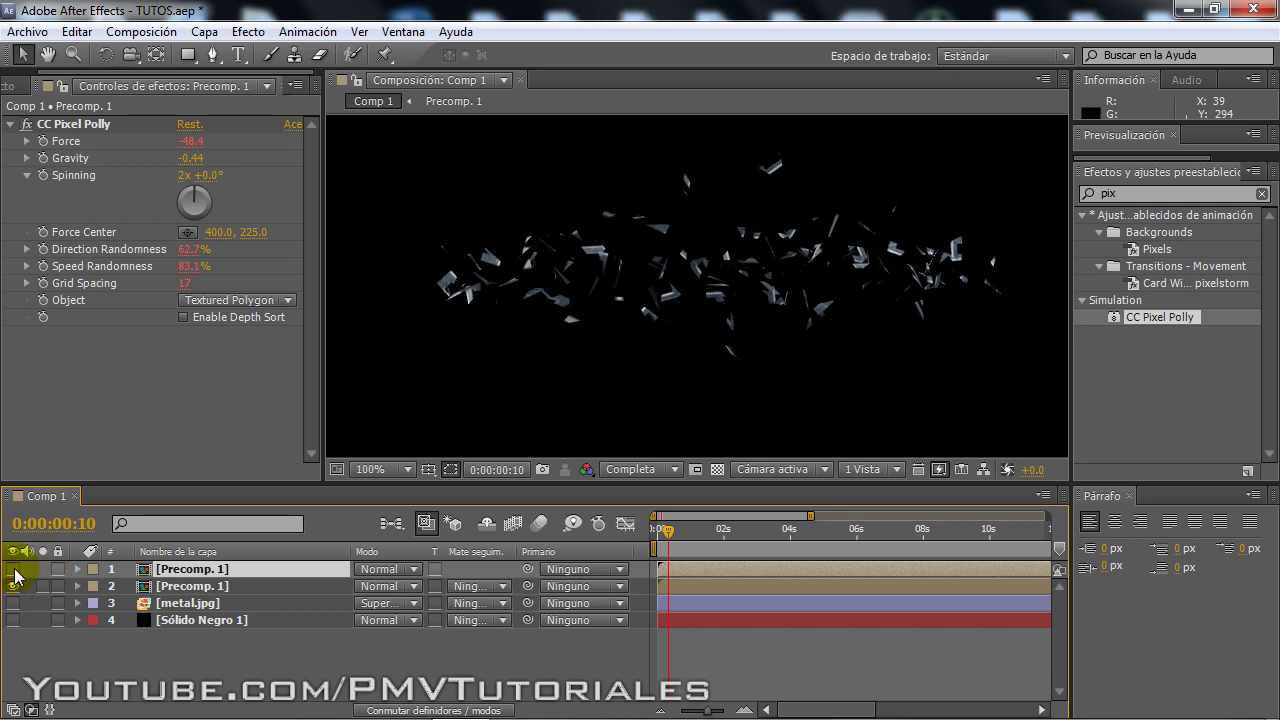
{"action": "left_click", "coordinate": [13, 569]}
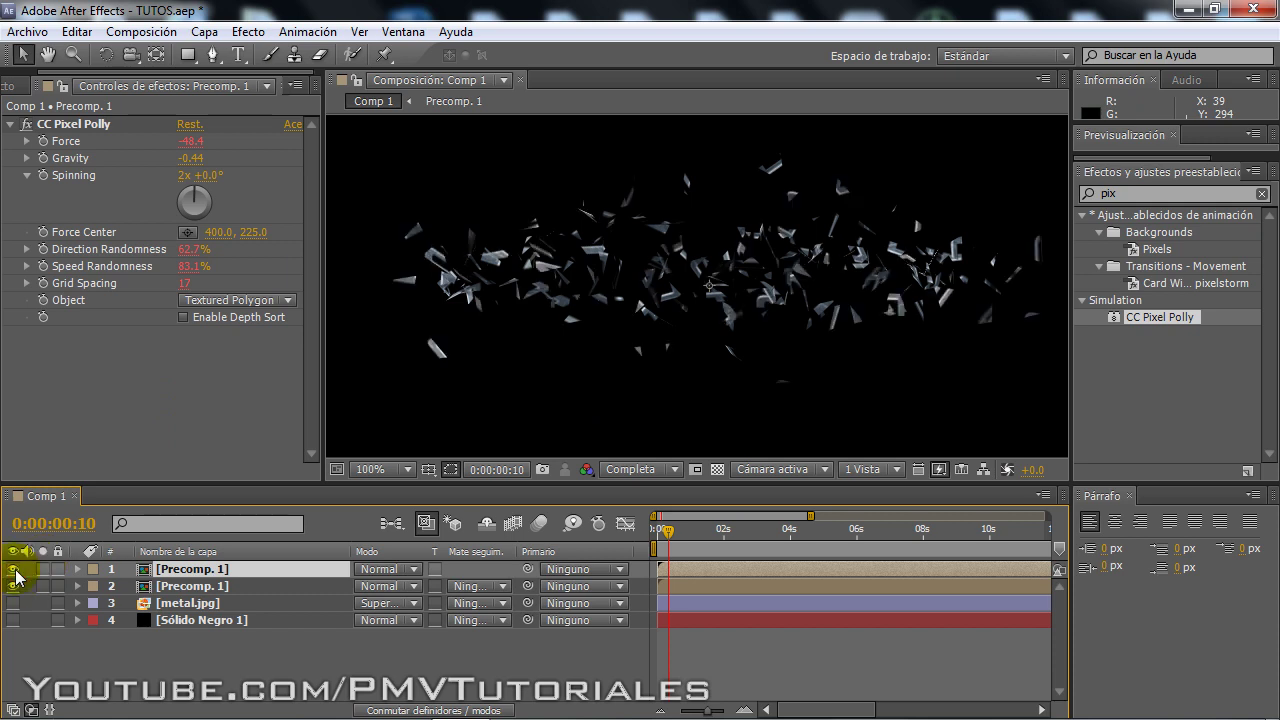
{"action": "left_click", "coordinate": [43, 586]}
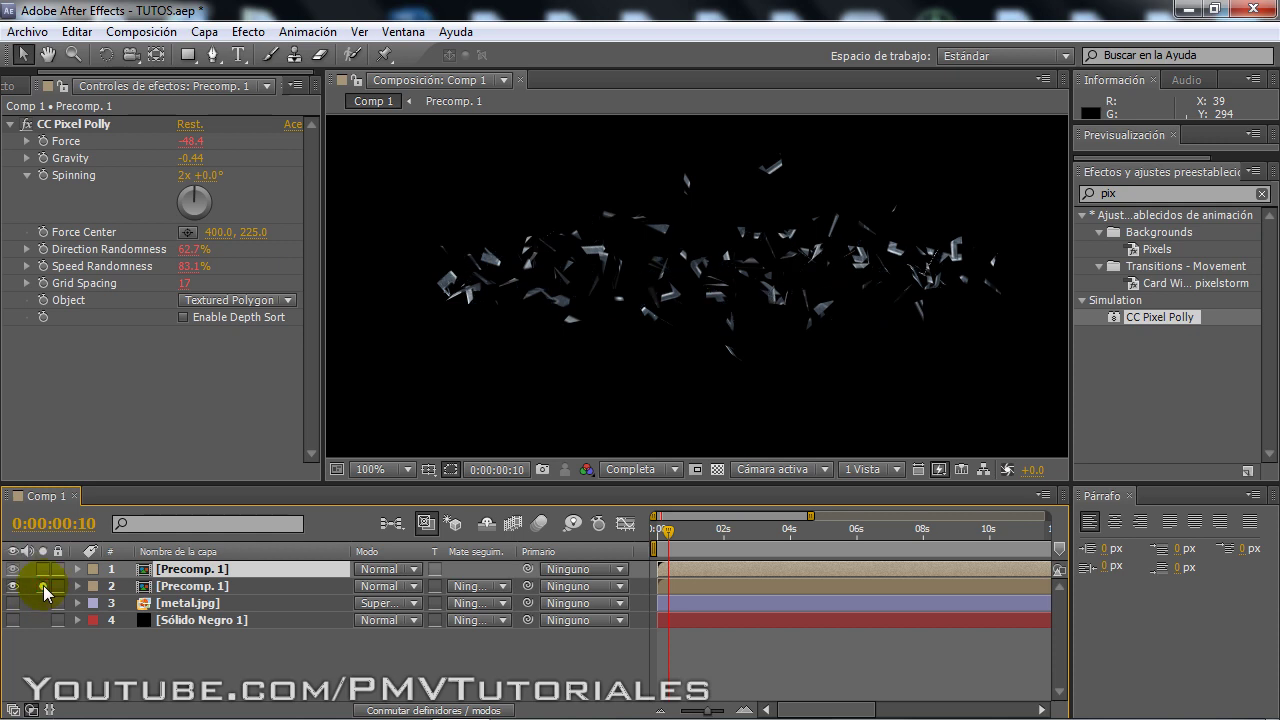
{"action": "left_click", "coordinate": [43, 586]}
{"action": "left_click", "coordinate": [45, 570]}
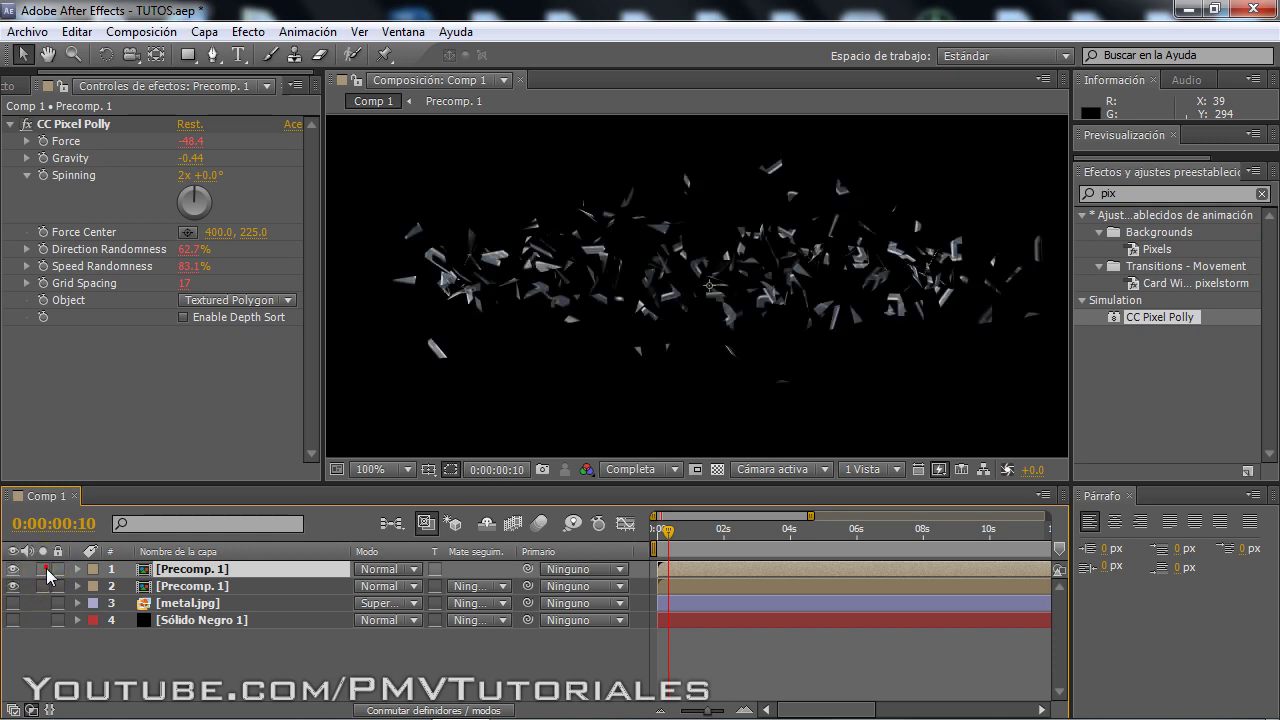
{"action": "left_click", "coordinate": [45, 587]}
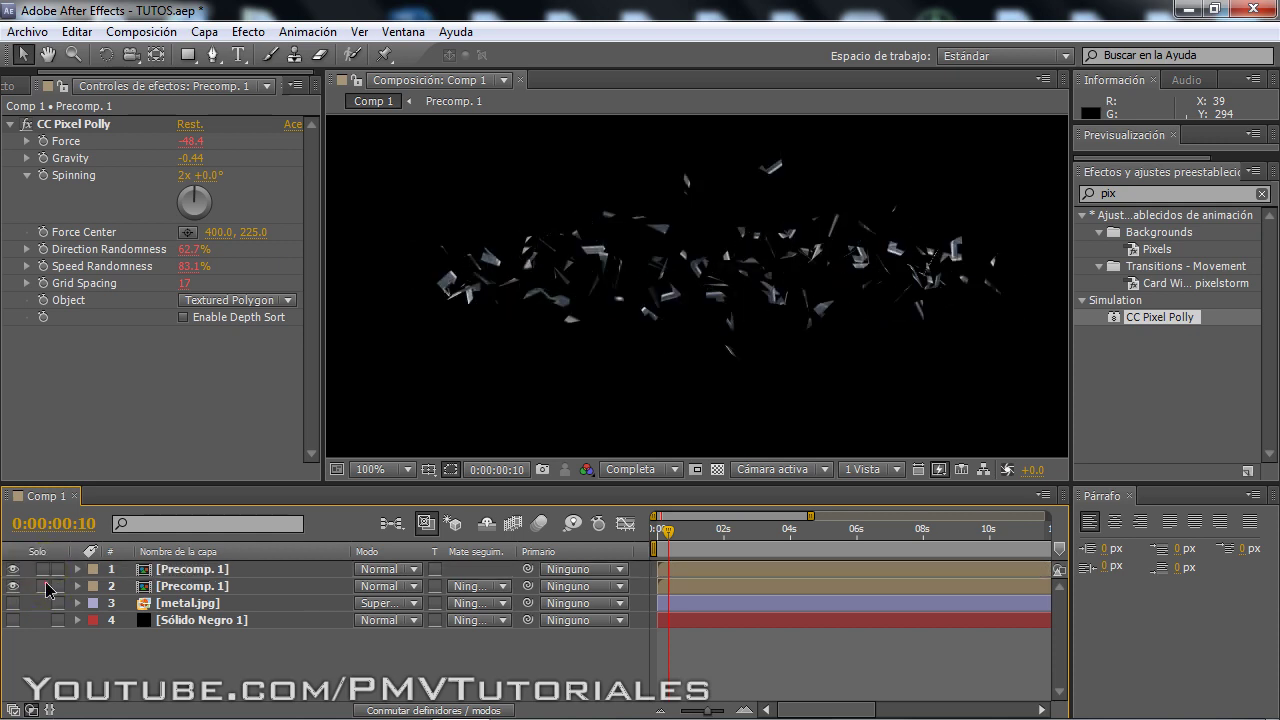
{"action": "left_click", "coordinate": [46, 588]}
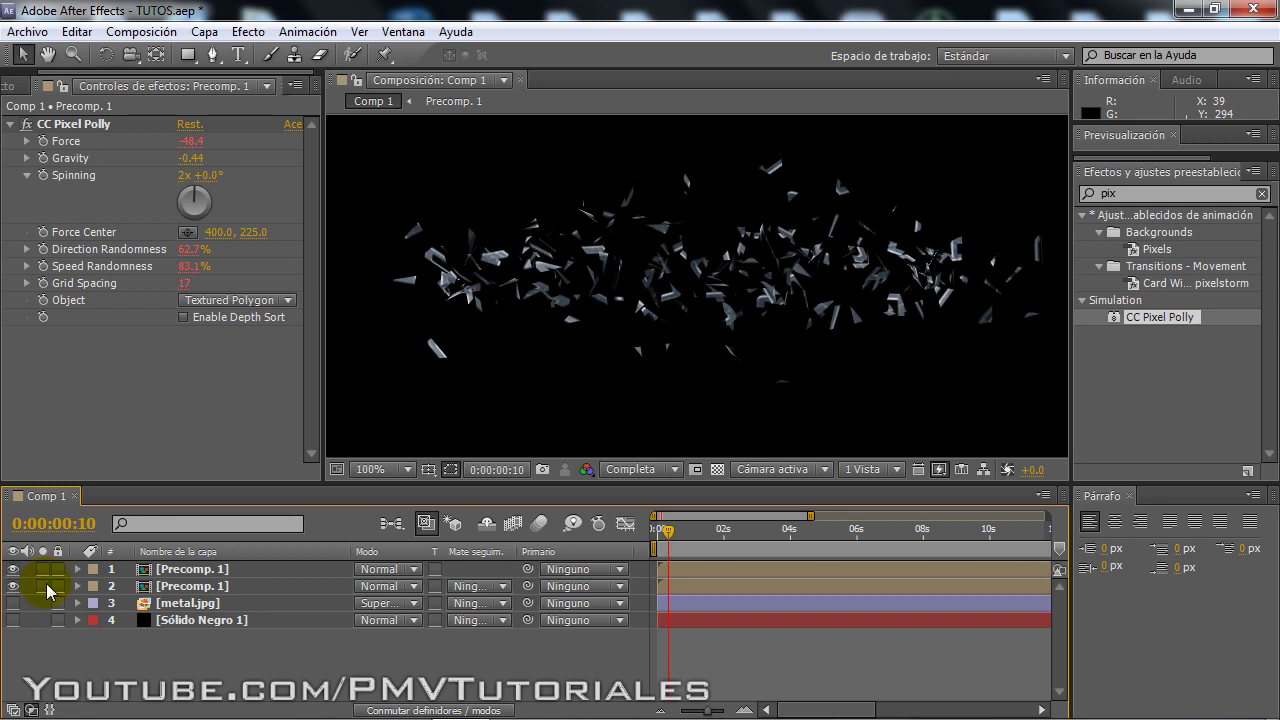
{"action": "left_click", "coordinate": [43, 569]}
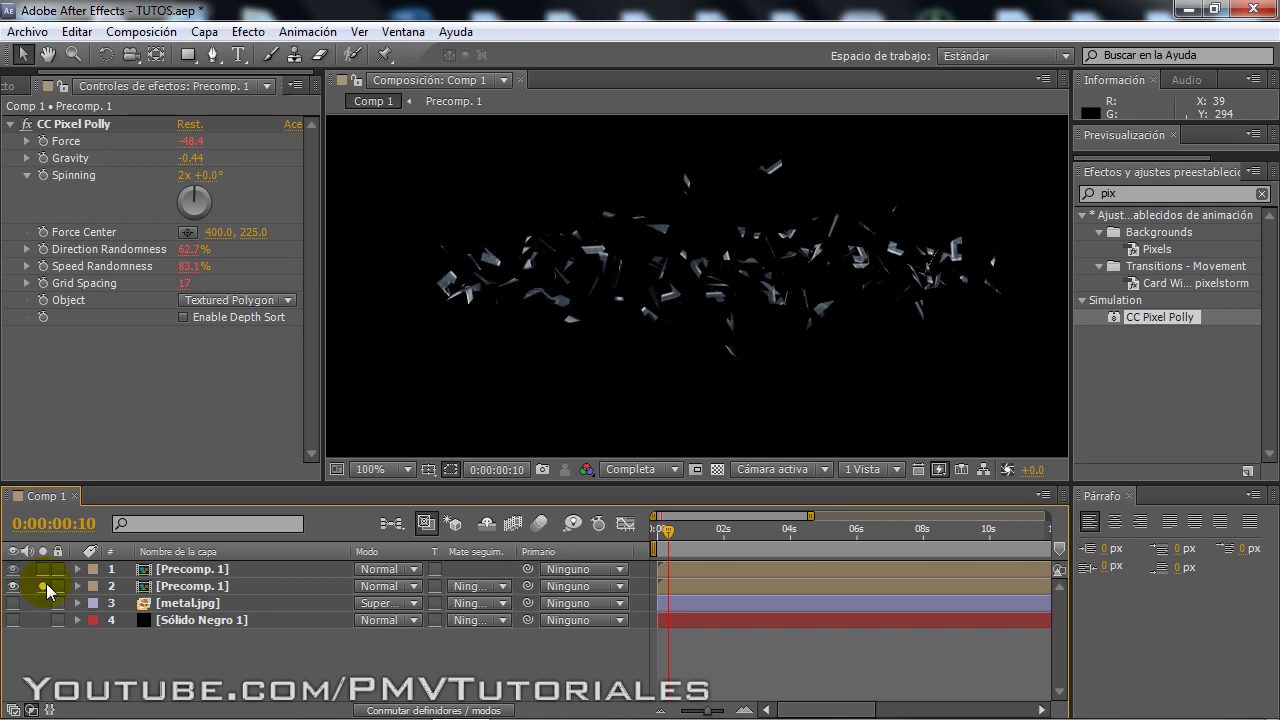
{"action": "left_click", "coordinate": [121, 572]}
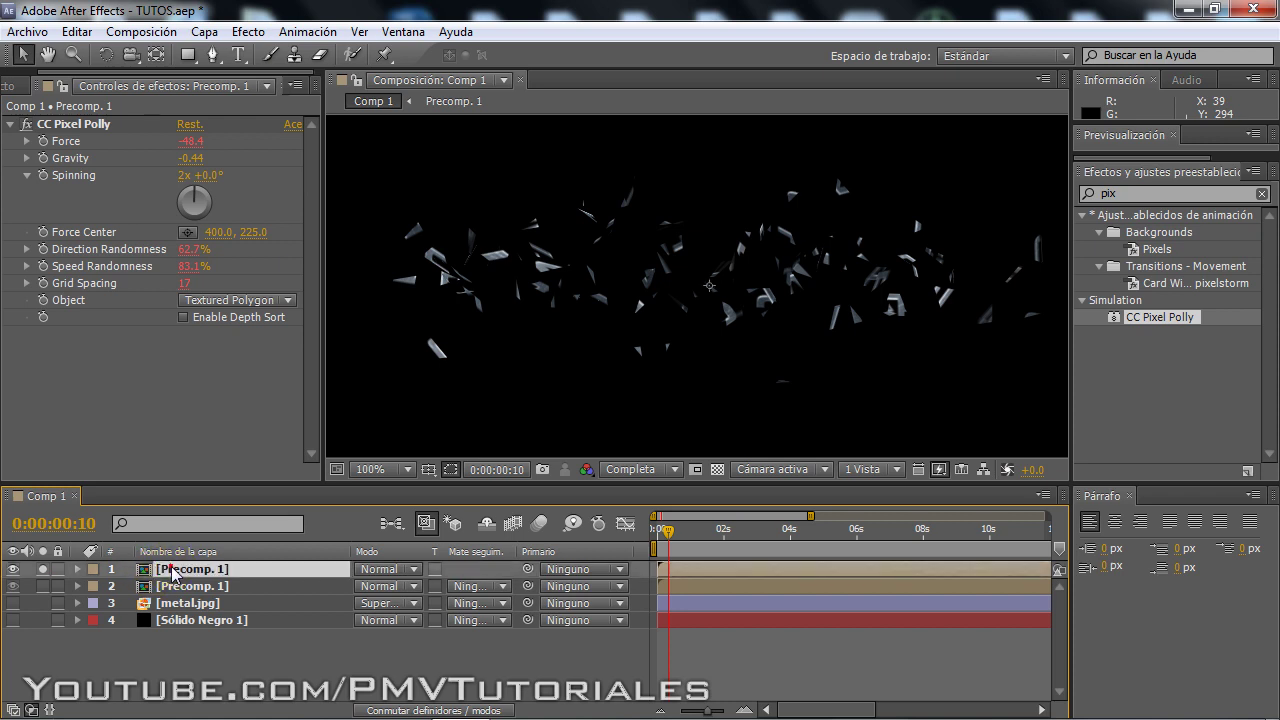
{"action": "left_click", "coordinate": [43, 569]}
Make a third copy, solo each copy in turn, then delete the two extra copies.
{"action": "key", "text": "ctrl+d"}
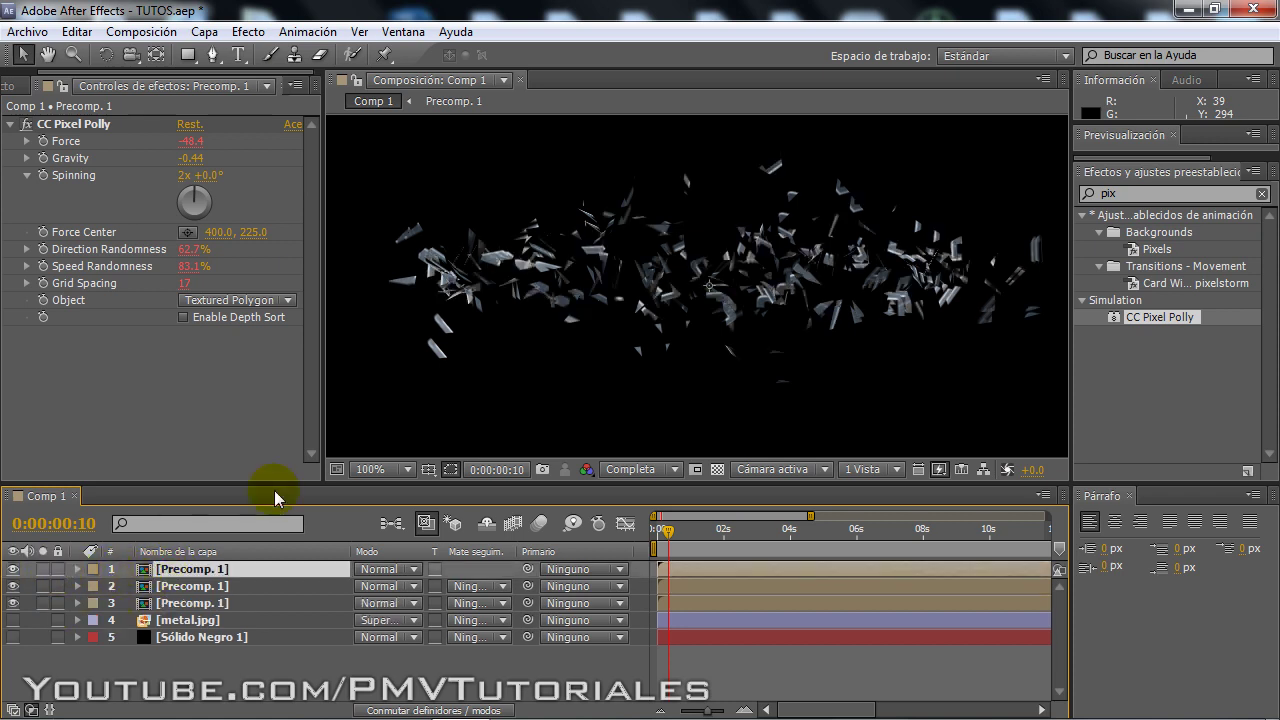
{"action": "left_click", "coordinate": [42, 569]}
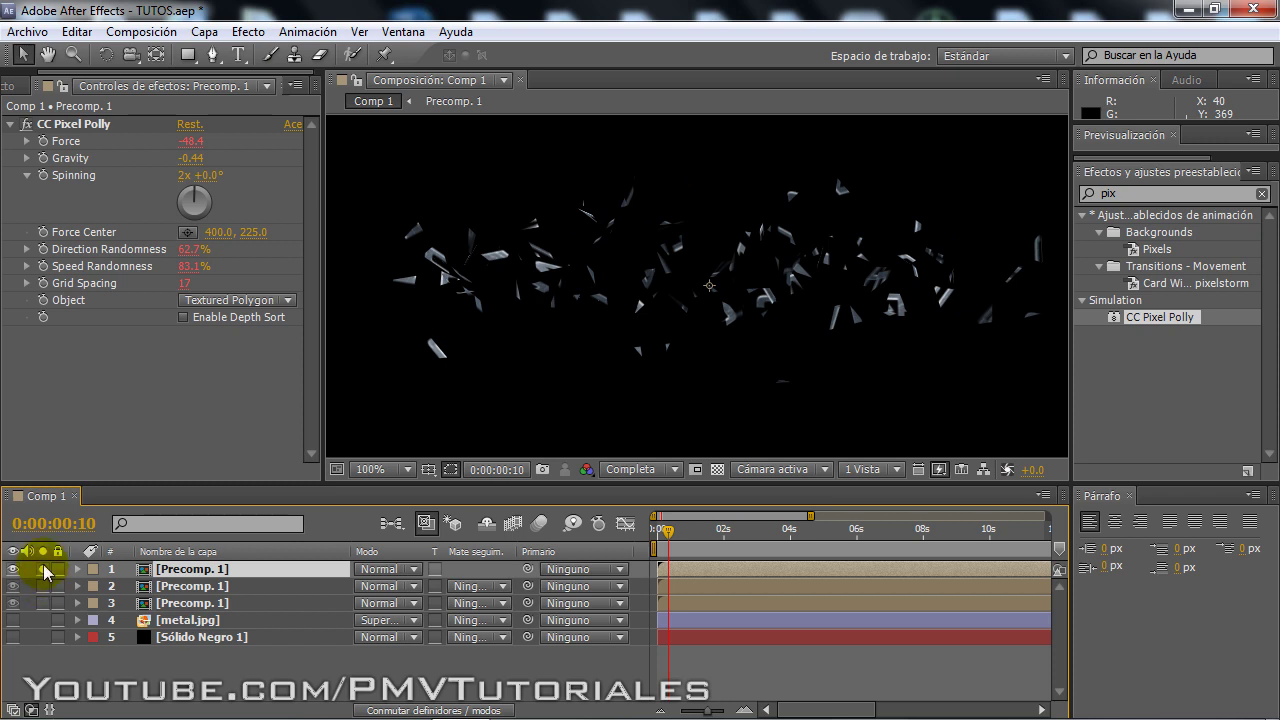
{"action": "left_click", "coordinate": [43, 569]}
{"action": "left_click", "coordinate": [43, 586]}
{"action": "left_click", "coordinate": [43, 586]}
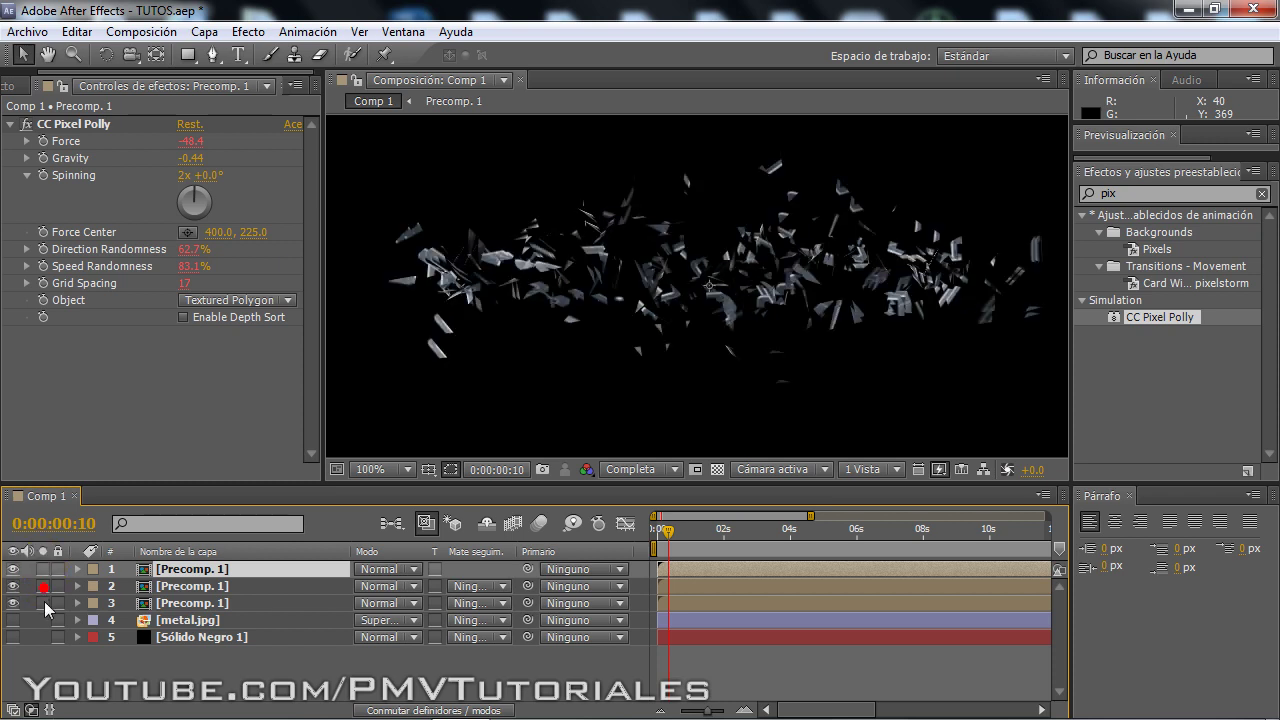
{"action": "left_click", "coordinate": [43, 603]}
{"action": "left_click", "coordinate": [44, 603]}
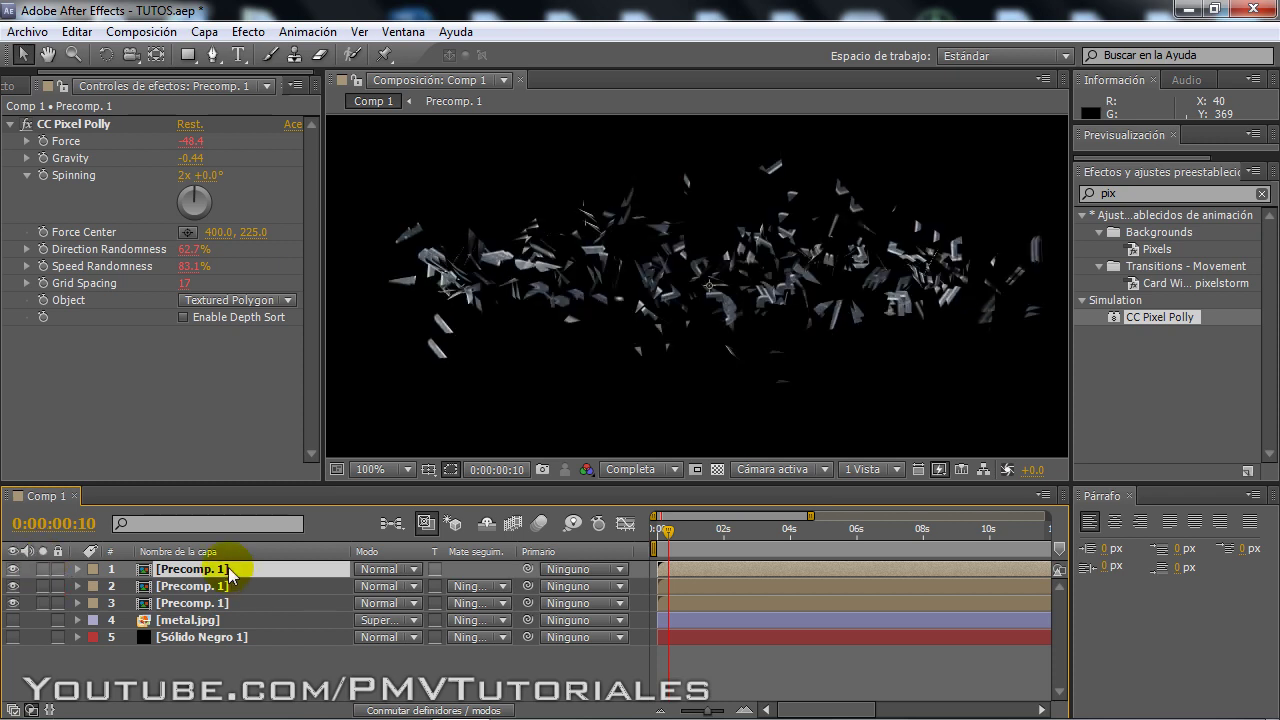
{"action": "key", "text": "Delete"}
{"action": "left_click", "coordinate": [228, 569]}
{"action": "key", "text": "Delete"}
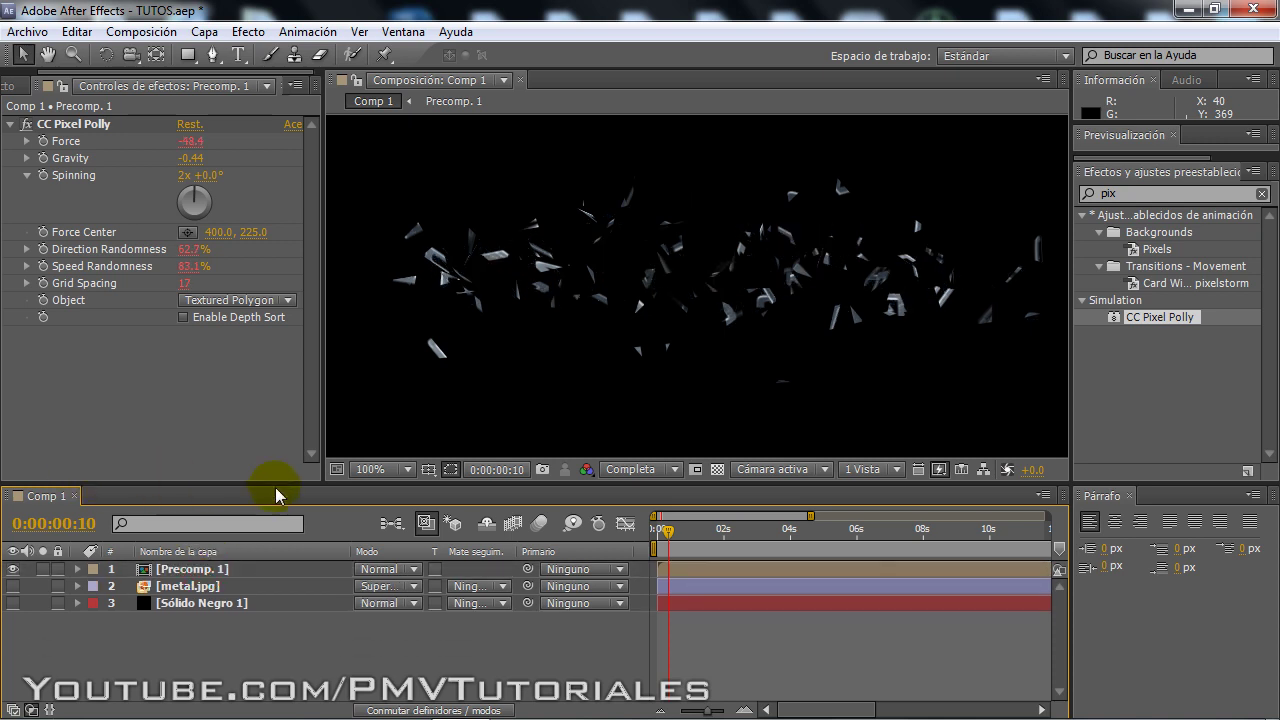
At frame 0, draw a thin rectangular mask strip across the title on Precomp. 1.
{"action": "left_click_drag", "start_coordinate": [668, 528], "coordinate": [656, 528]}
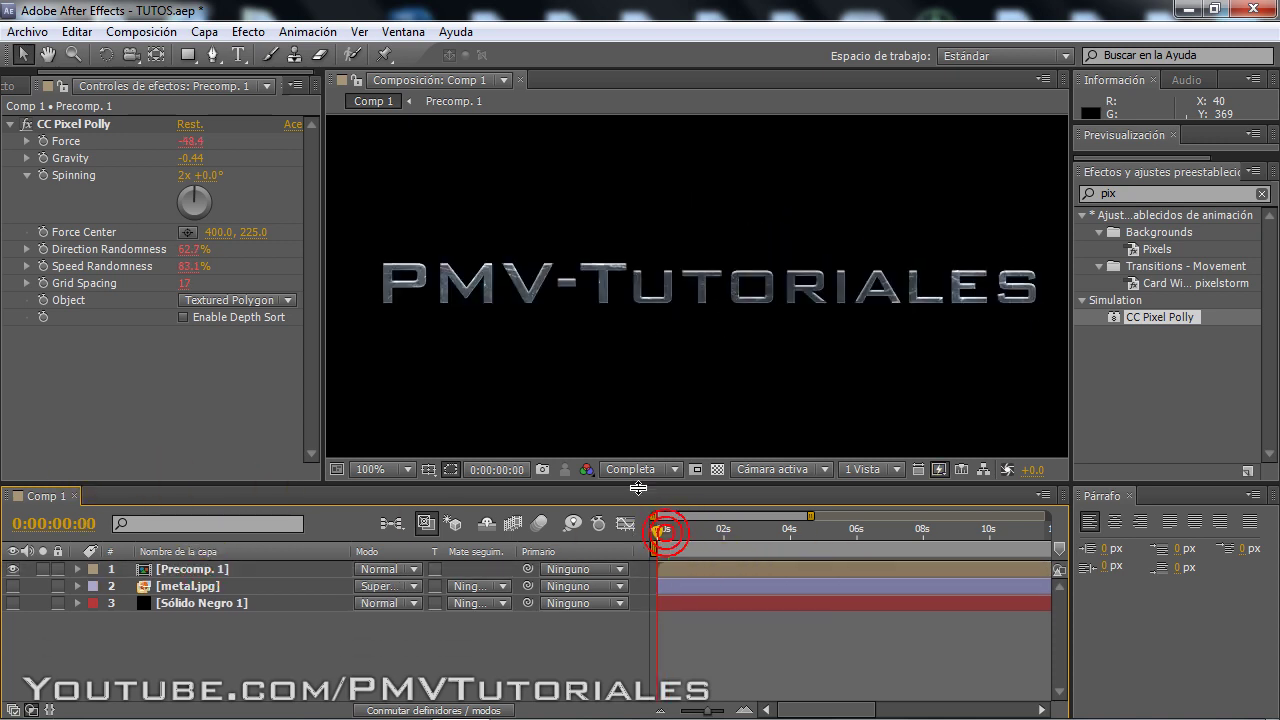
{"action": "scroll", "coordinate": [389, 123], "scroll_direction": "down", "scroll_amount": 2}
{"action": "left_click", "coordinate": [195, 569]}
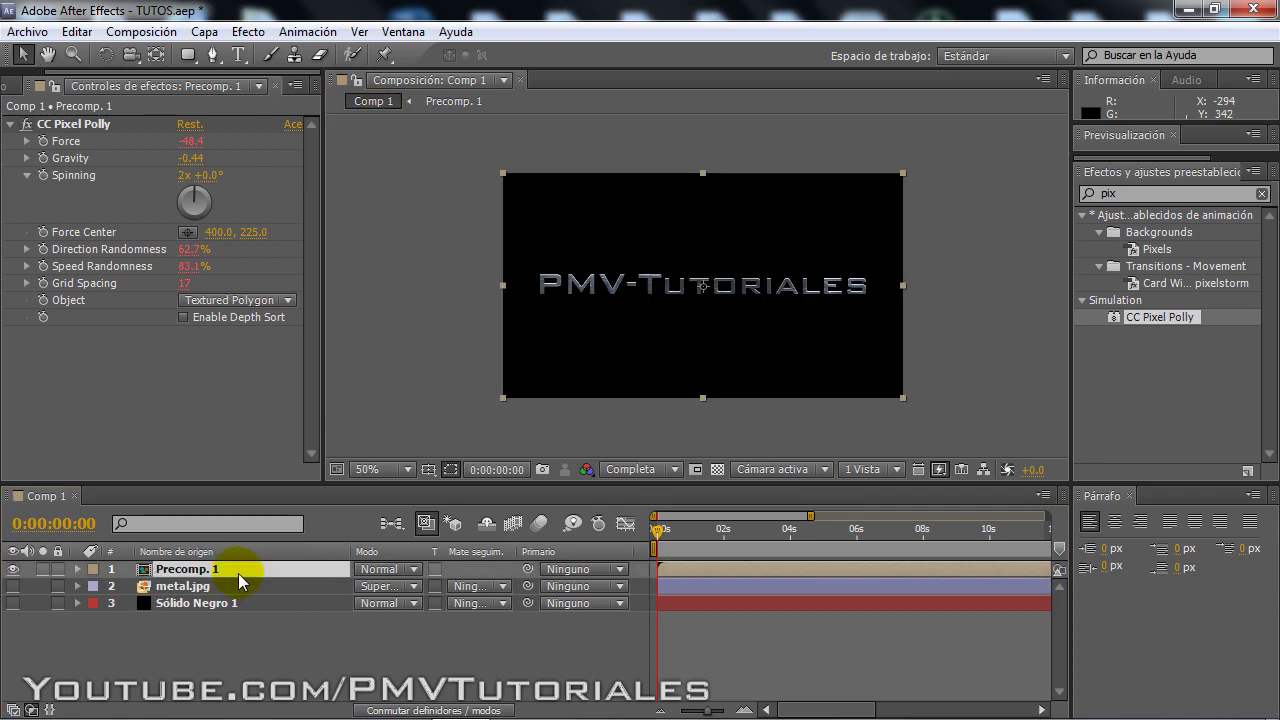
{"action": "left_click", "coordinate": [190, 551]}
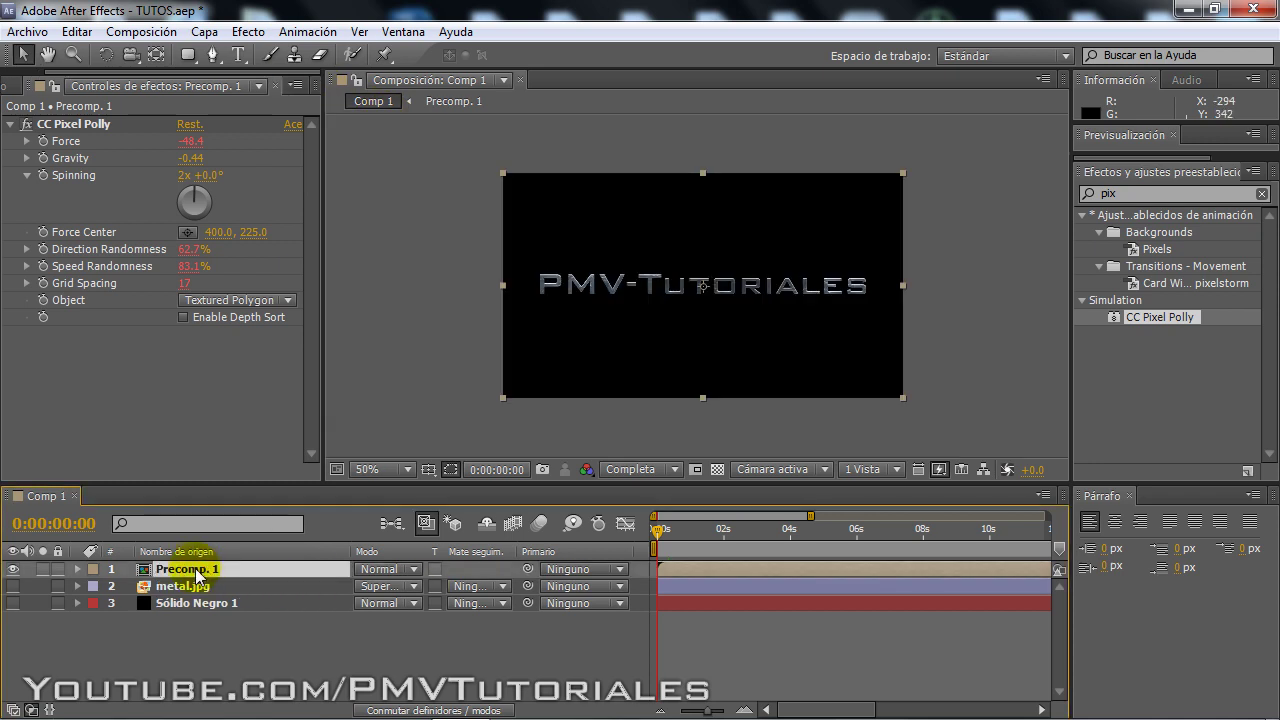
{"action": "left_click", "coordinate": [224, 572]}
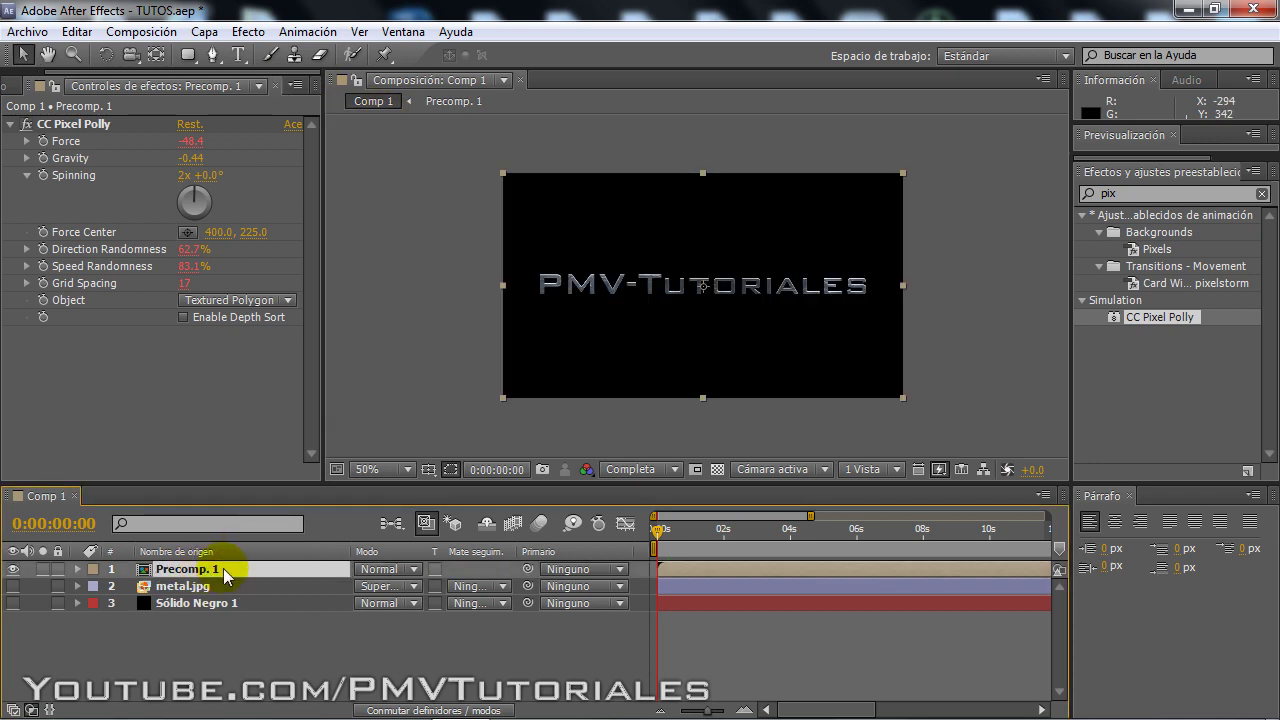
{"action": "left_click", "coordinate": [188, 55]}
{"action": "left_click_drag", "start_coordinate": [188, 55], "coordinate": [250, 46]}
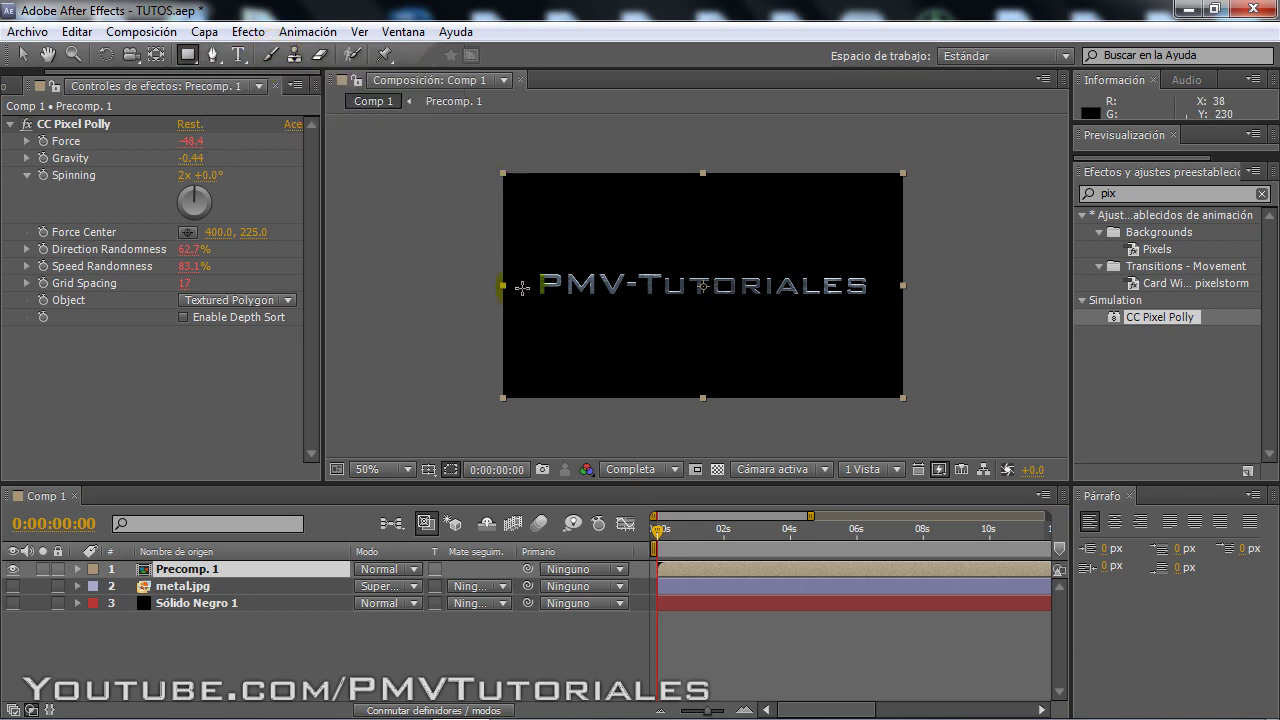
{"action": "left_click", "coordinate": [491, 268]}
{"action": "left_click_drag", "start_coordinate": [491, 268], "coordinate": [897, 288]}
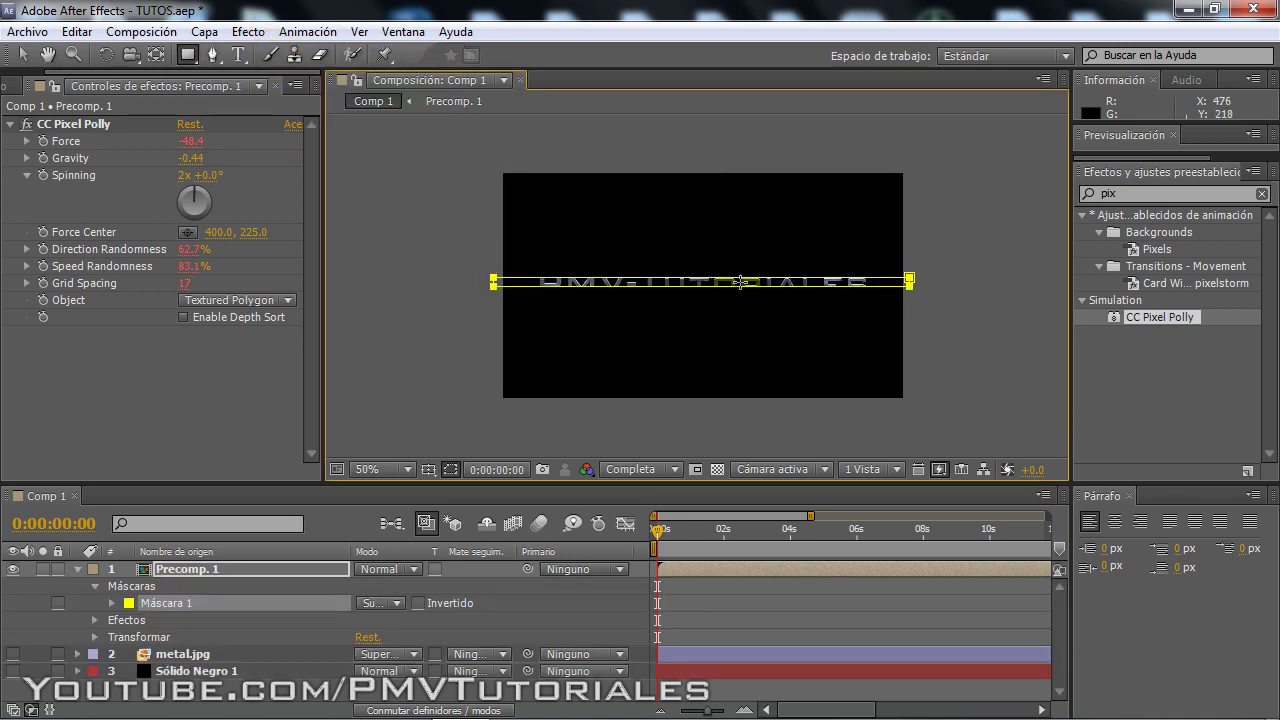
{"action": "key", "text": "slash"}
{"action": "key", "text": "comma"}
{"action": "key", "text": "period"}
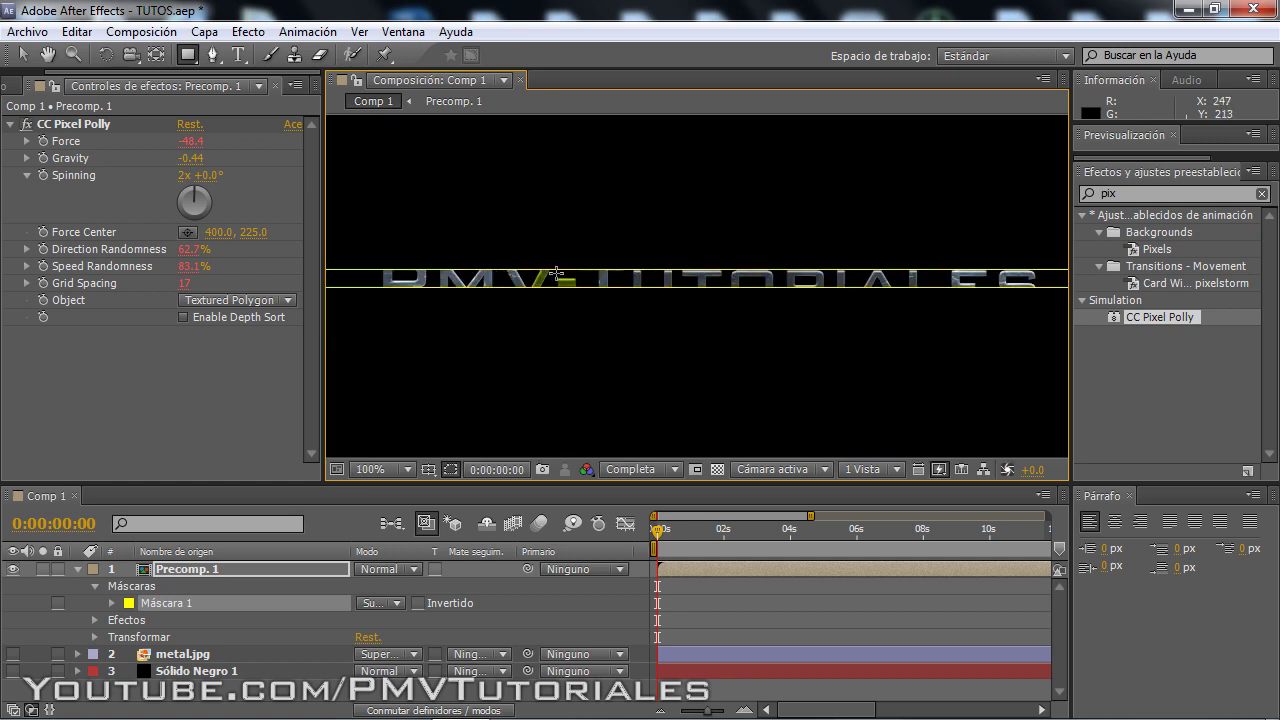
Raise the mask's top and bottom edges to tighten the strip, then show its mask properties.
{"action": "left_click", "coordinate": [22, 54]}
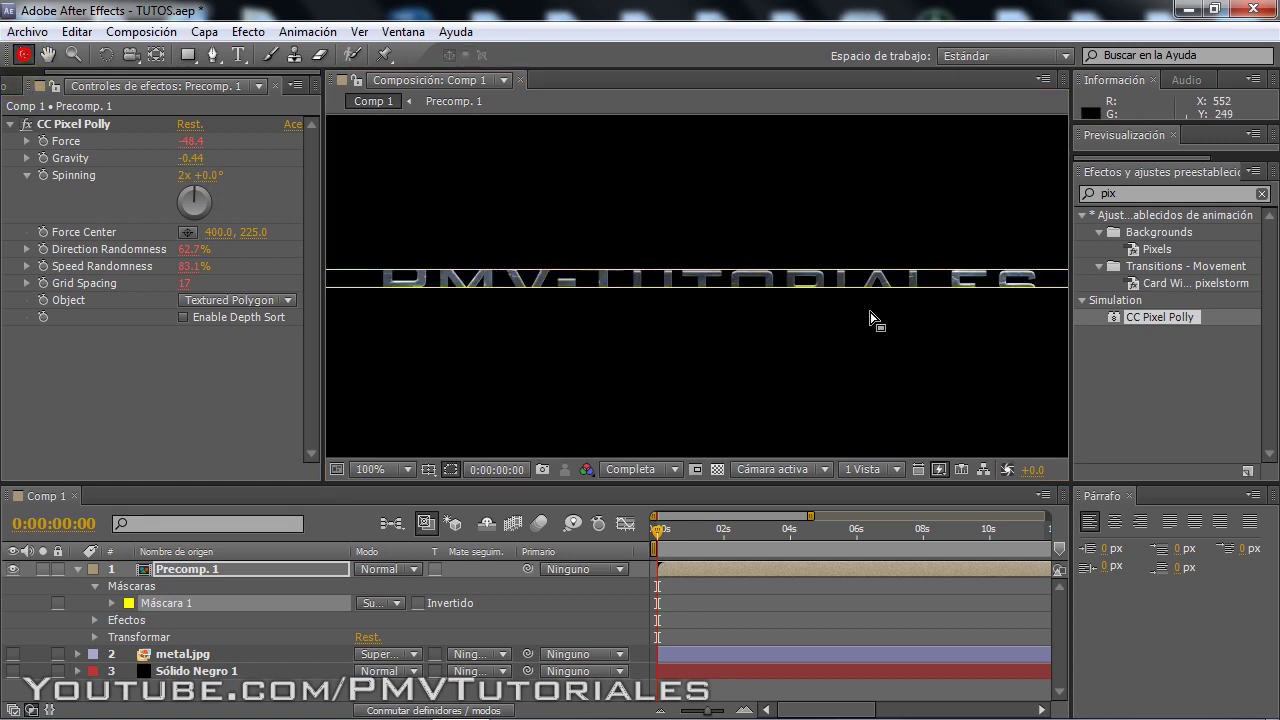
{"action": "left_click", "coordinate": [748, 283]}
{"action": "left_click", "coordinate": [712, 278]}
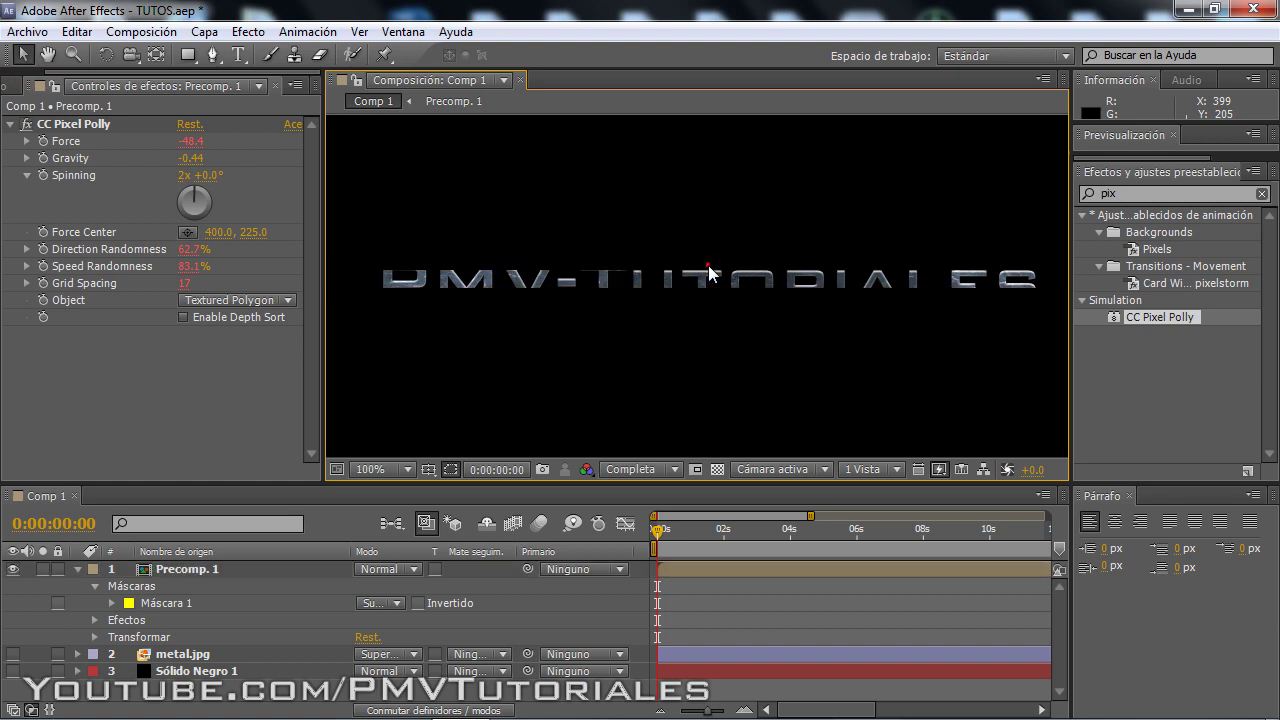
{"action": "left_click", "coordinate": [708, 277]}
{"action": "left_click_drag", "start_coordinate": [707, 271], "coordinate": [710, 264]}
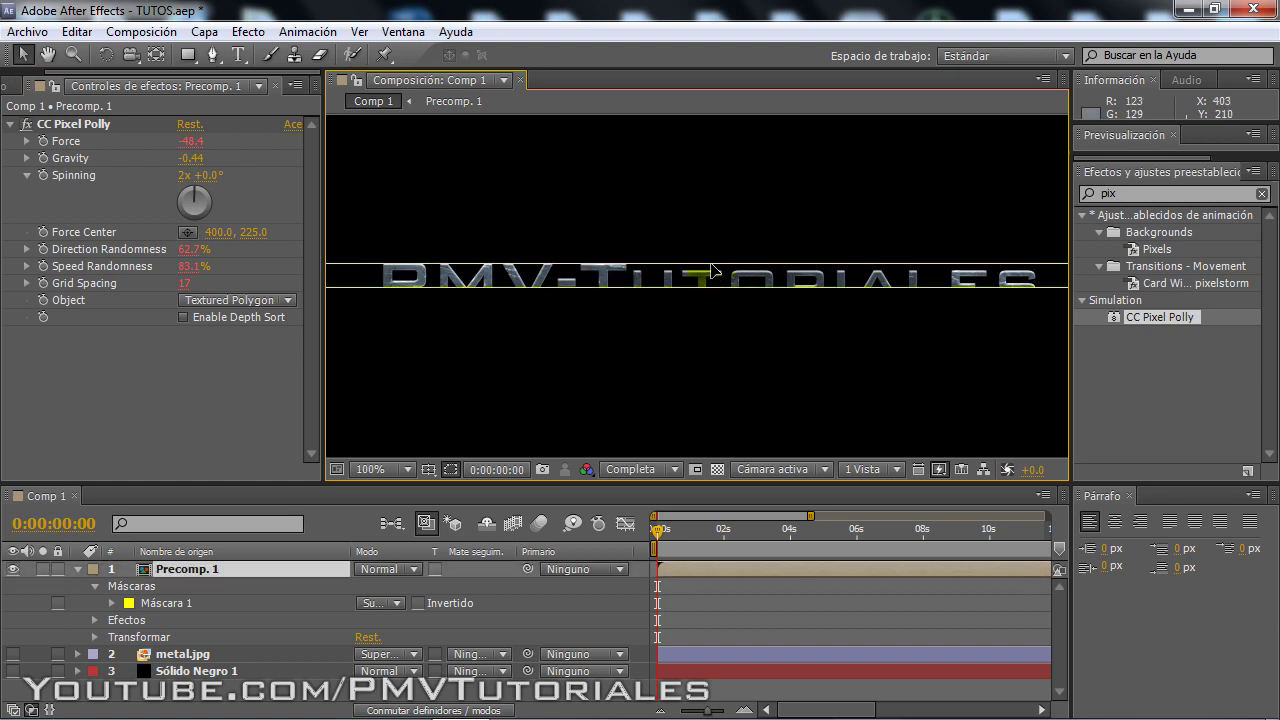
{"action": "left_click", "coordinate": [710, 264]}
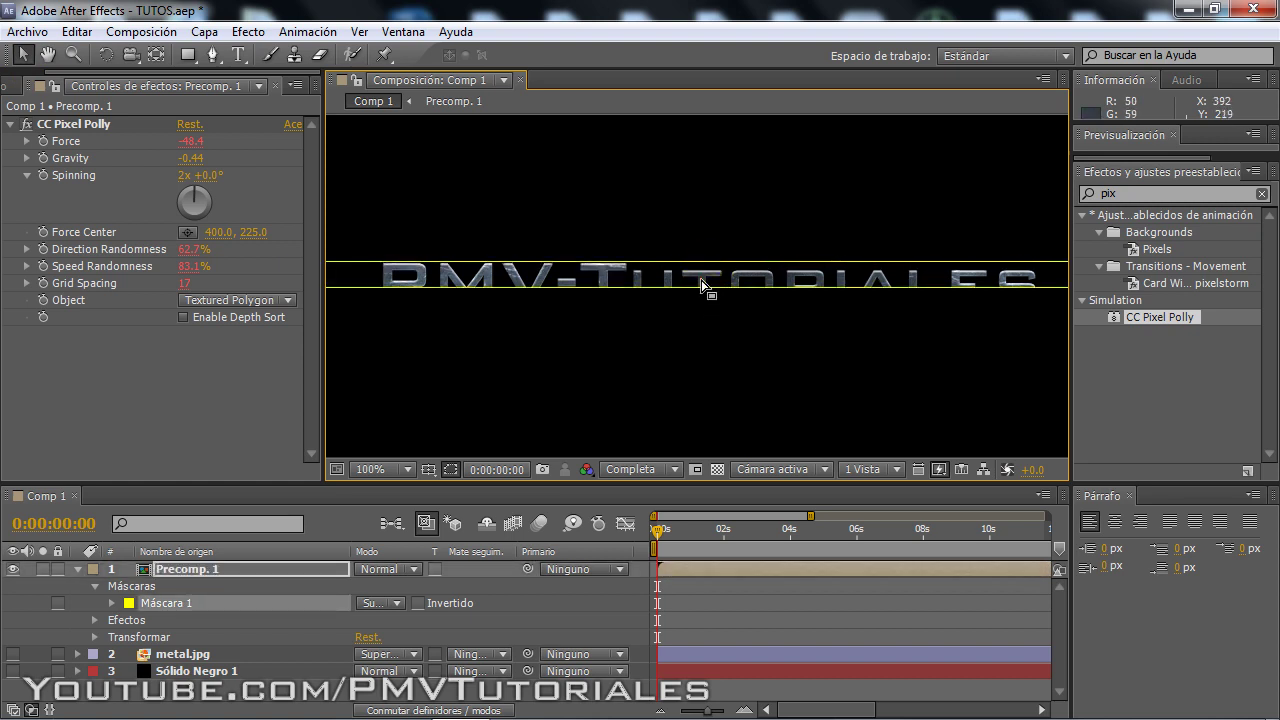
{"action": "left_click", "coordinate": [704, 281]}
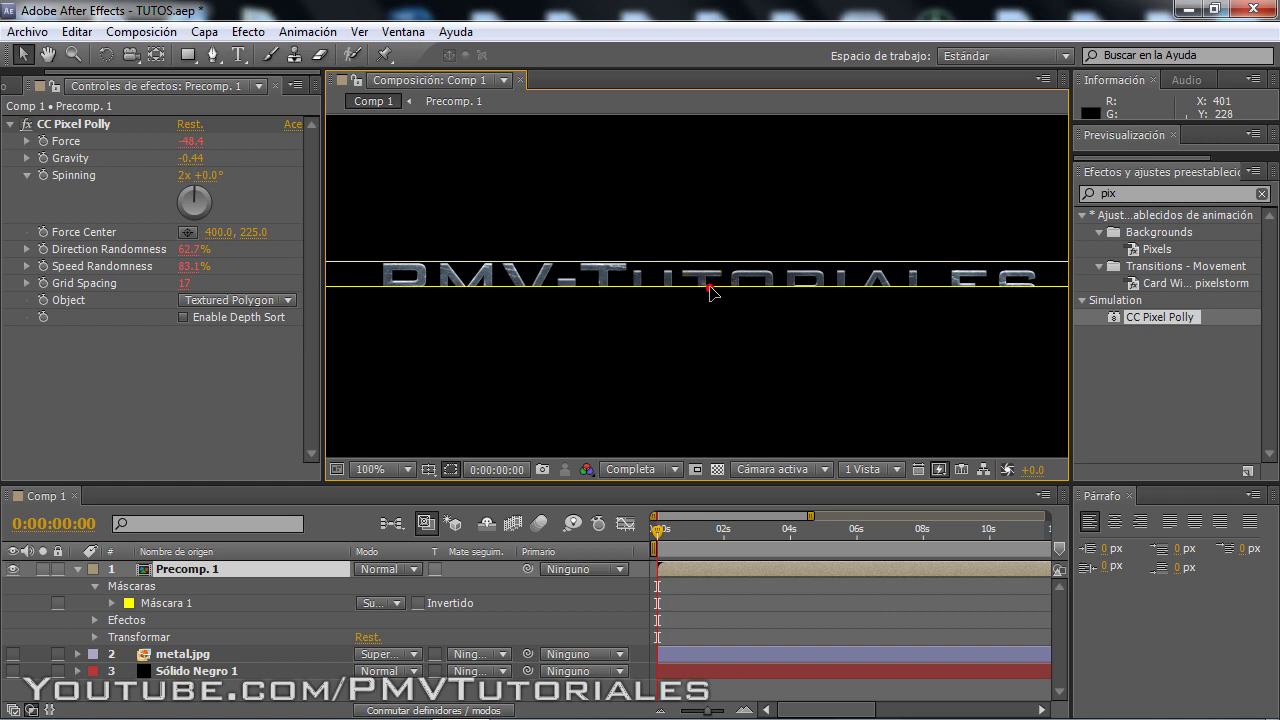
{"action": "left_click_drag", "start_coordinate": [710, 290], "coordinate": [710, 282]}
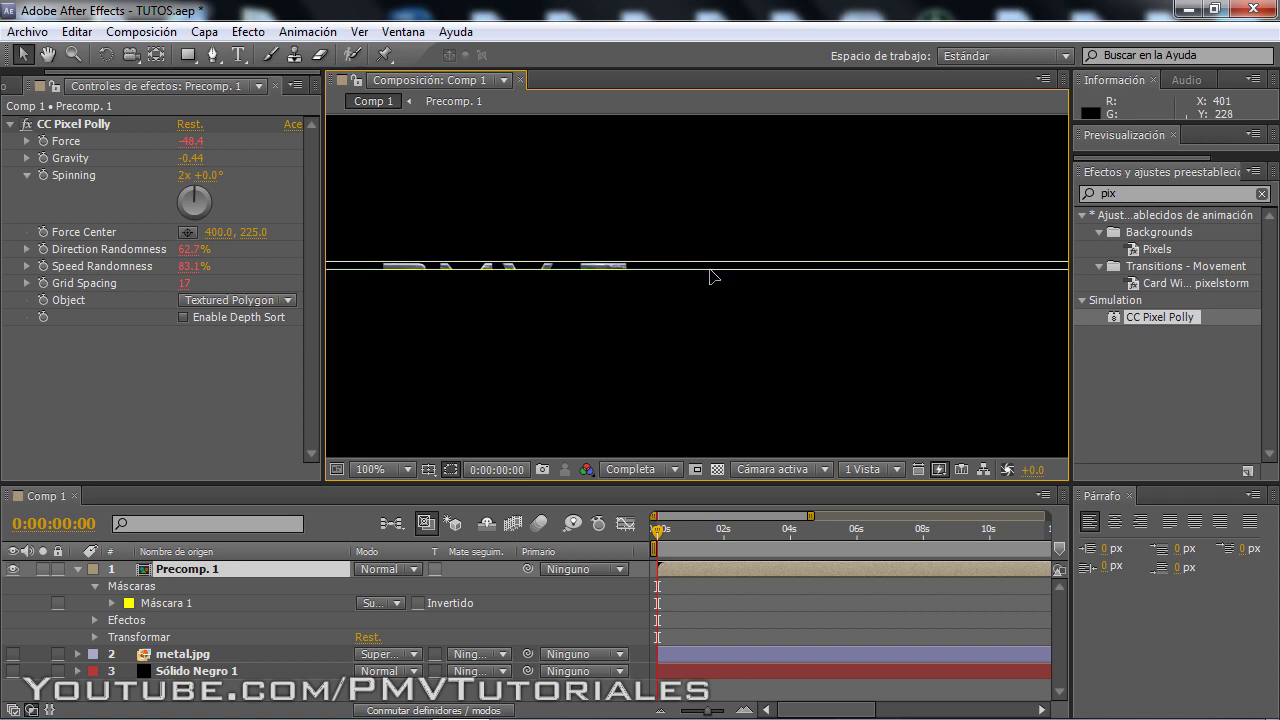
{"action": "left_click", "coordinate": [709, 277]}
{"action": "left_click", "coordinate": [705, 494]}
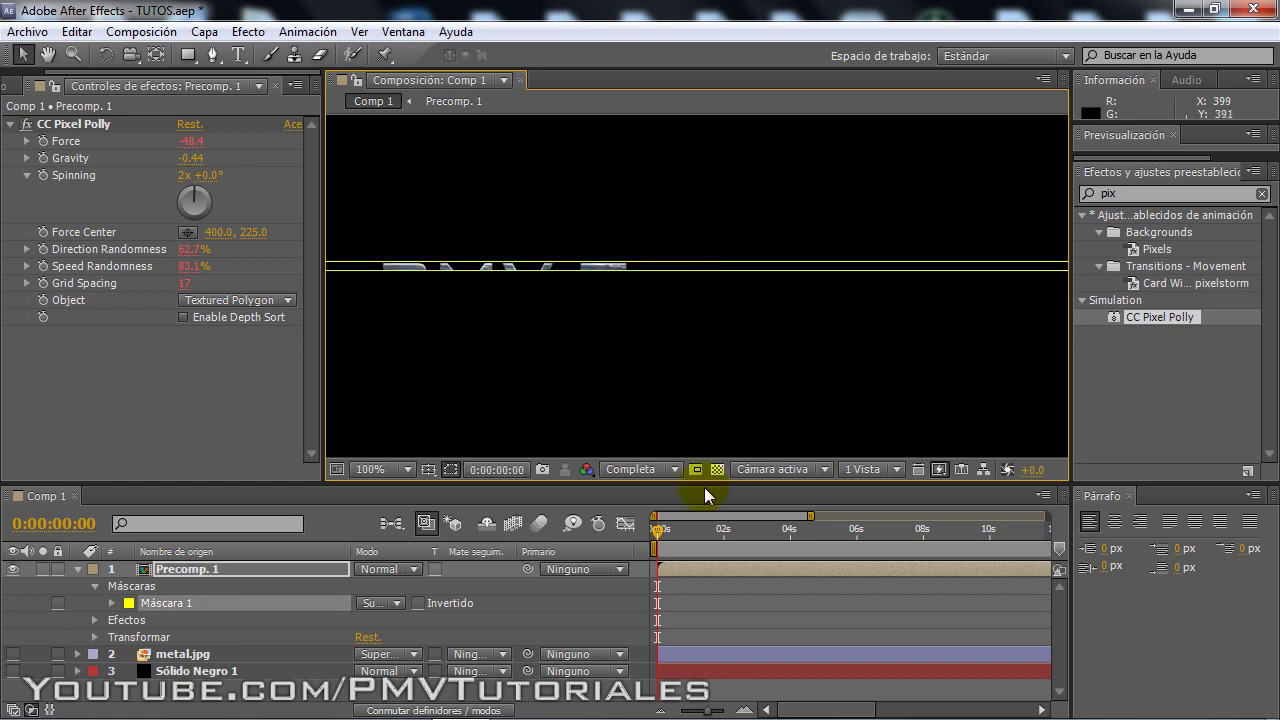
{"action": "left_click", "coordinate": [170, 571]}
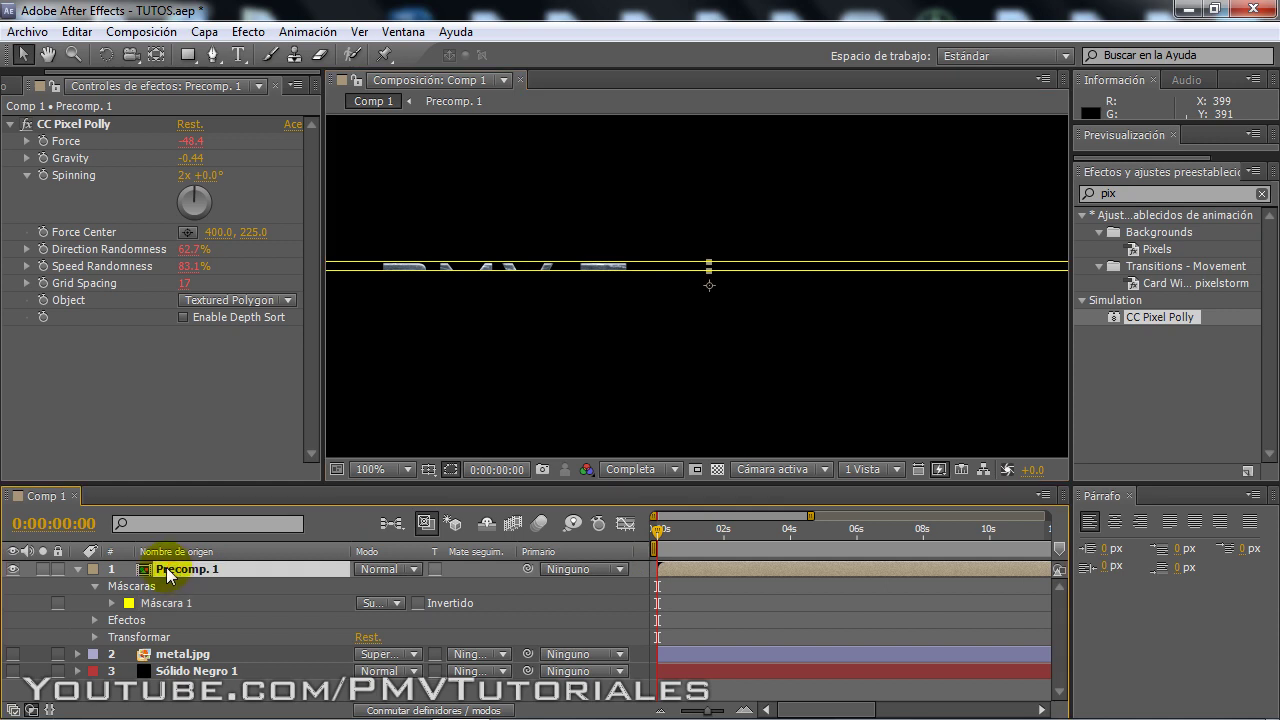
{"action": "key", "text": "m"}
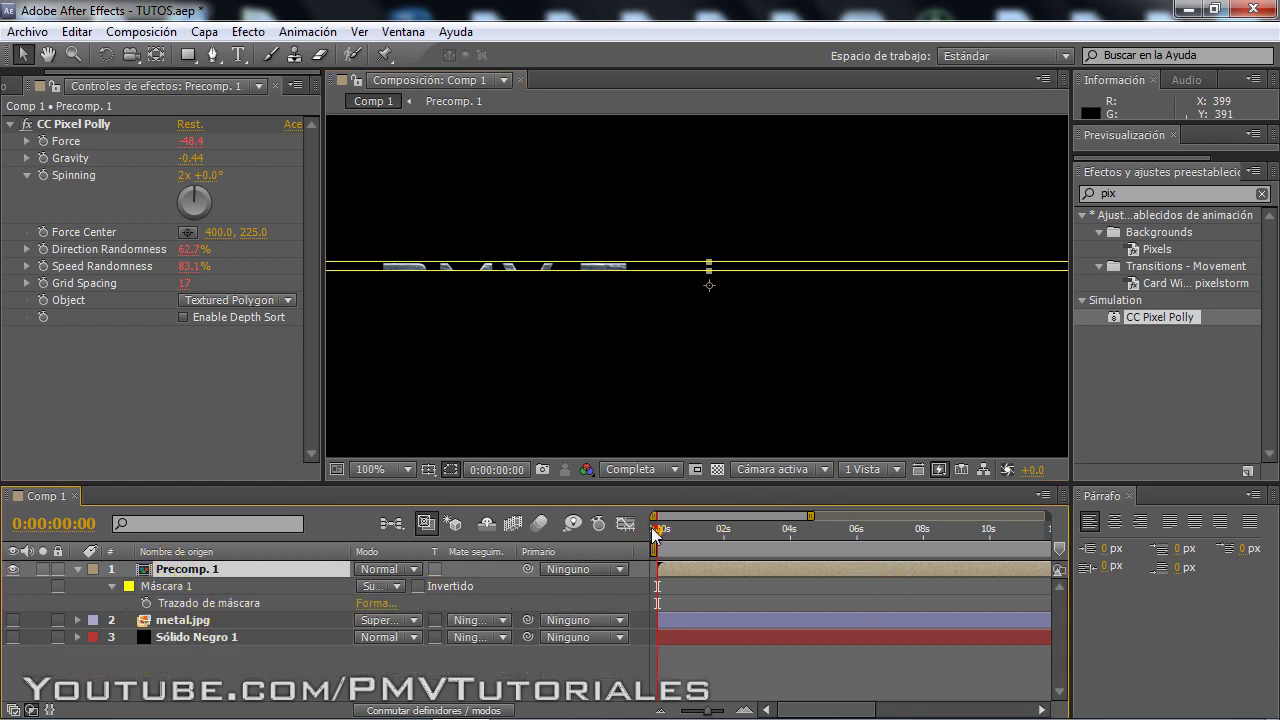
Set a Mask Path keyframe, display time as frames and disable Precomp. 1's effects.
{"action": "left_click_drag", "start_coordinate": [435, 484], "coordinate": [435, 419]}
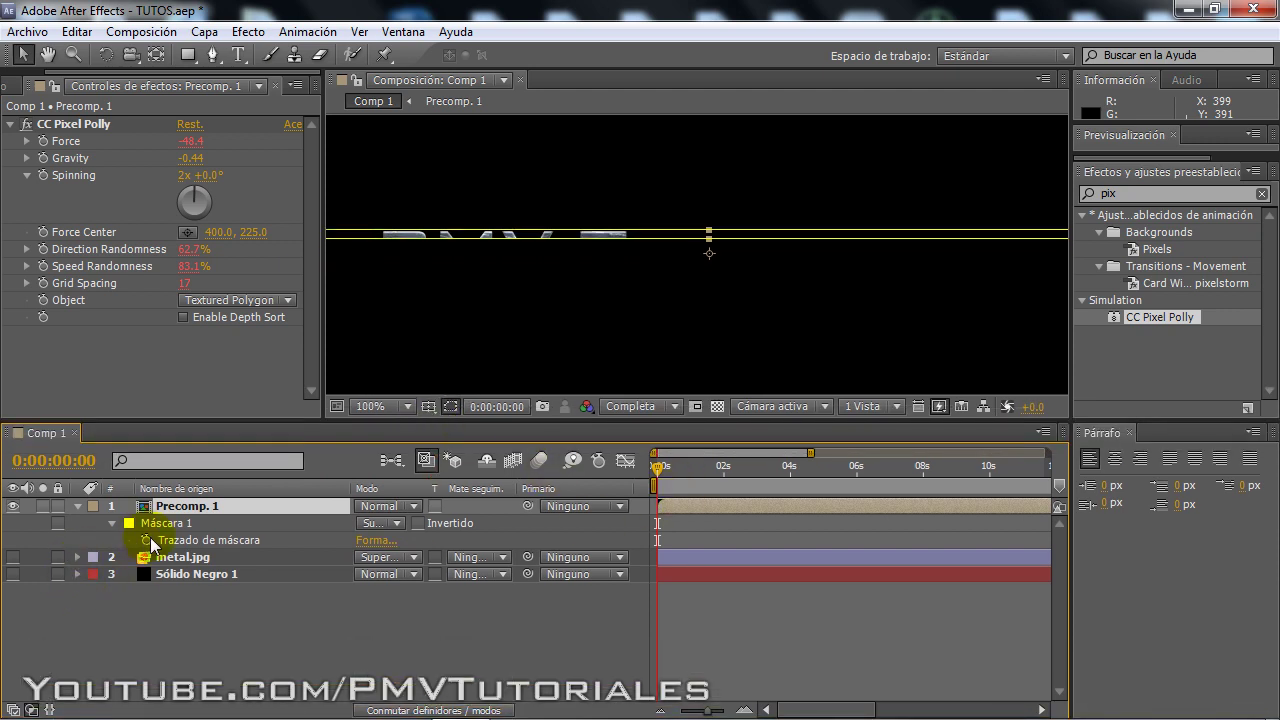
{"action": "left_click", "coordinate": [146, 540]}
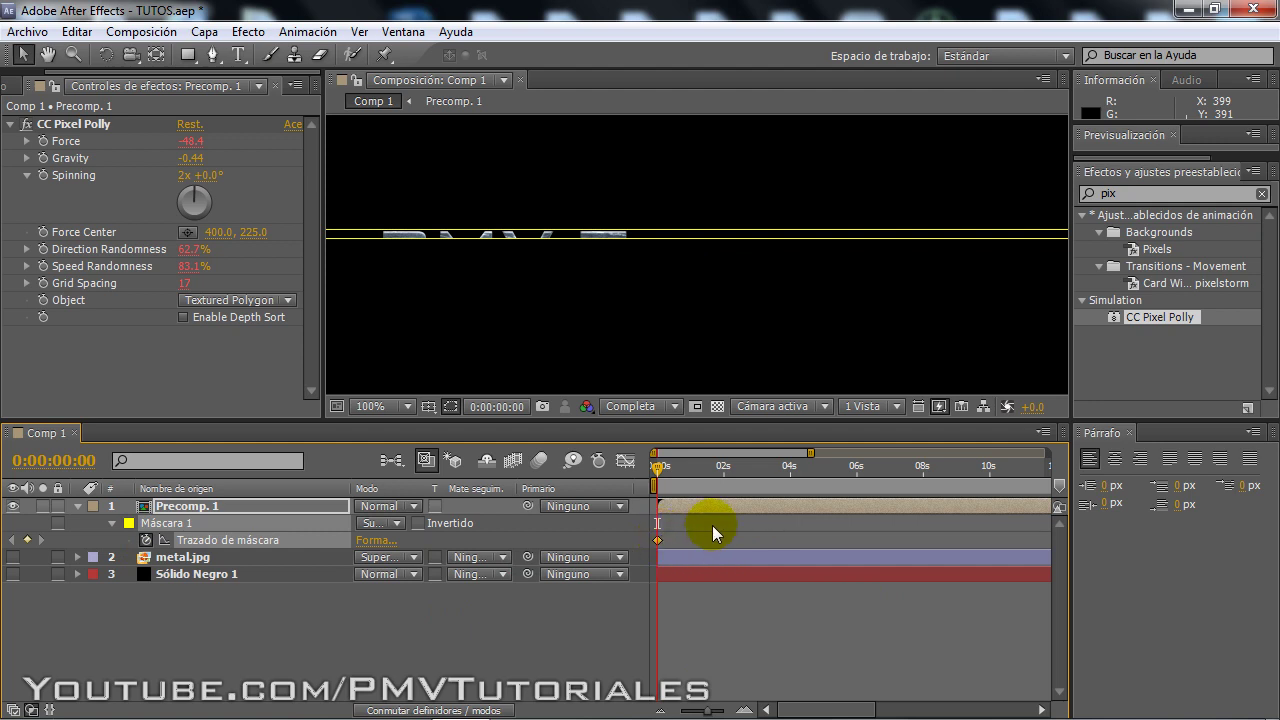
{"action": "left_click_drag", "start_coordinate": [659, 467], "coordinate": [670, 464]}
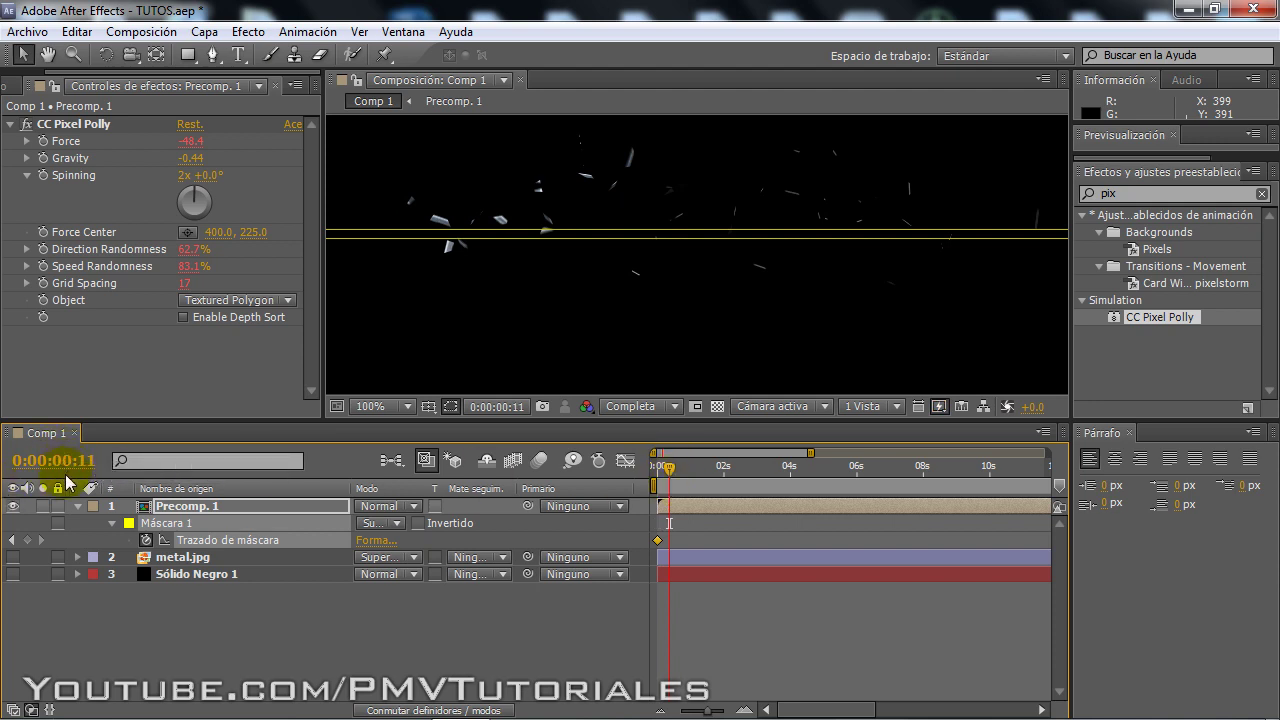
{"action": "left_click", "coordinate": [63, 460], "text": "ctrl"}
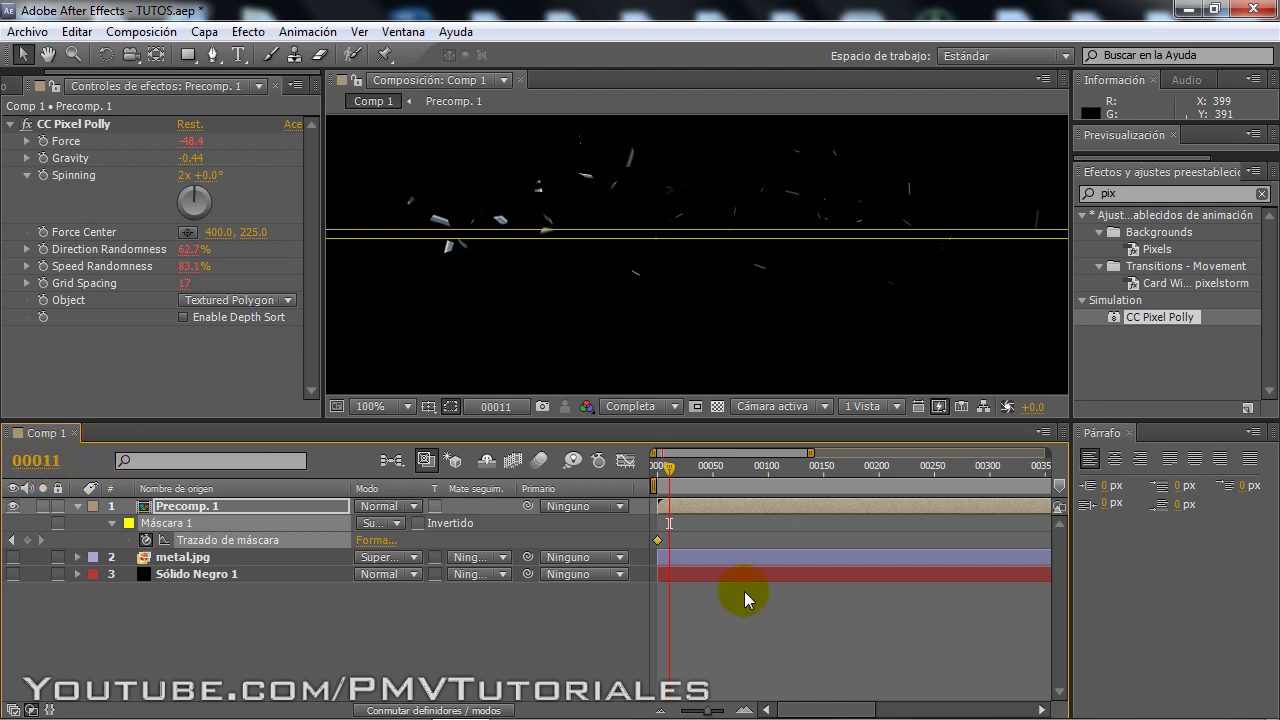
{"action": "left_click_drag", "start_coordinate": [707, 710], "coordinate": [717, 710]}
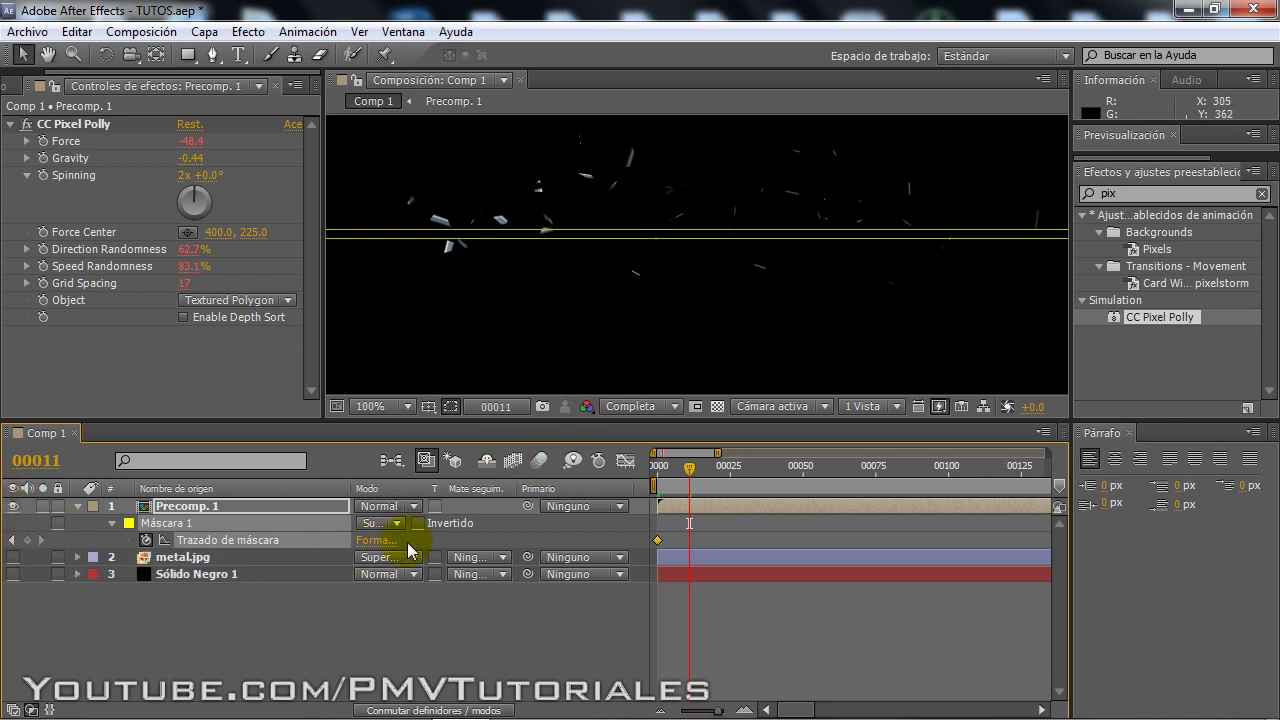
{"action": "key", "text": "F4"}
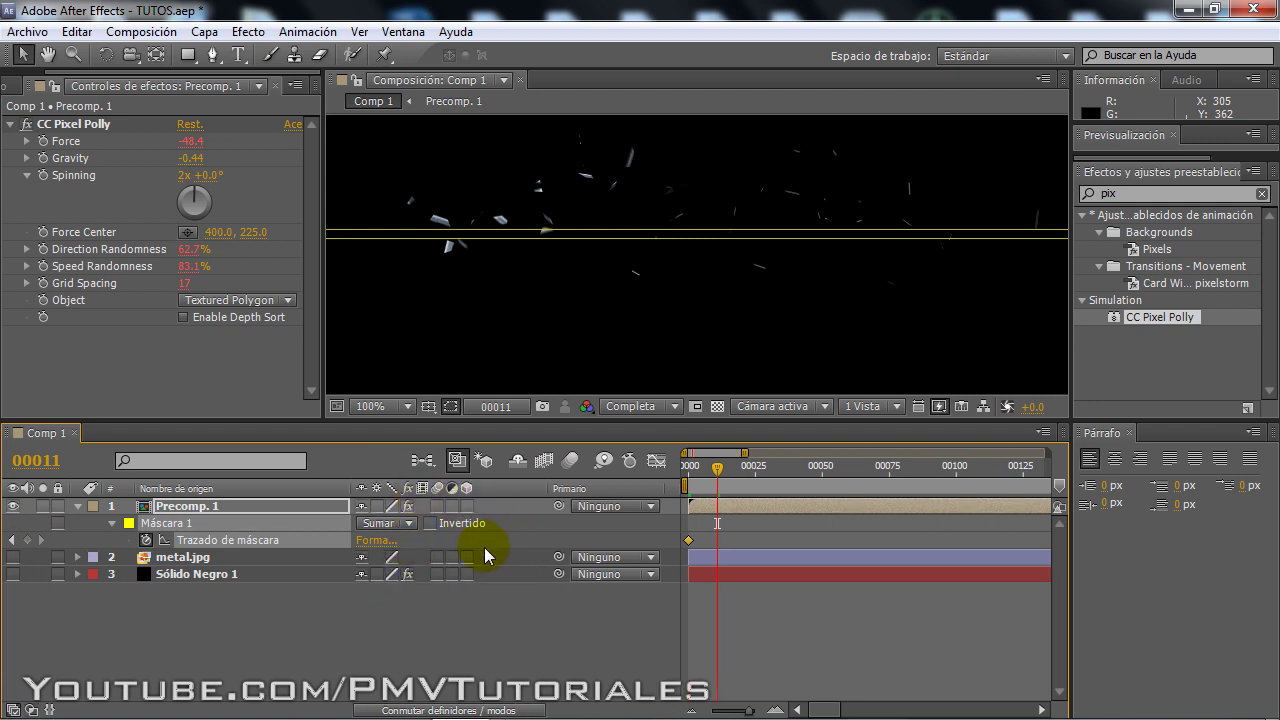
{"action": "left_click", "coordinate": [407, 506]}
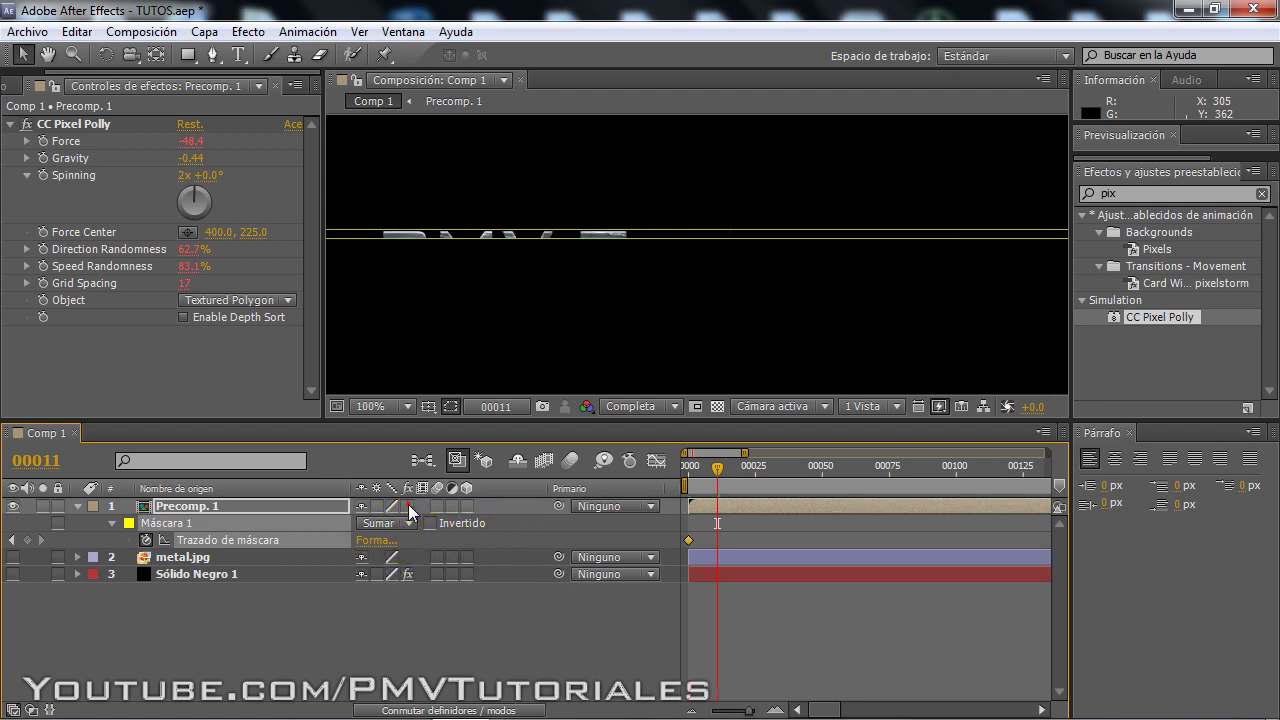
At frame 11, drag the mask strip down over the text and scrub to check the reveal.
{"action": "left_click", "coordinate": [737, 240]}
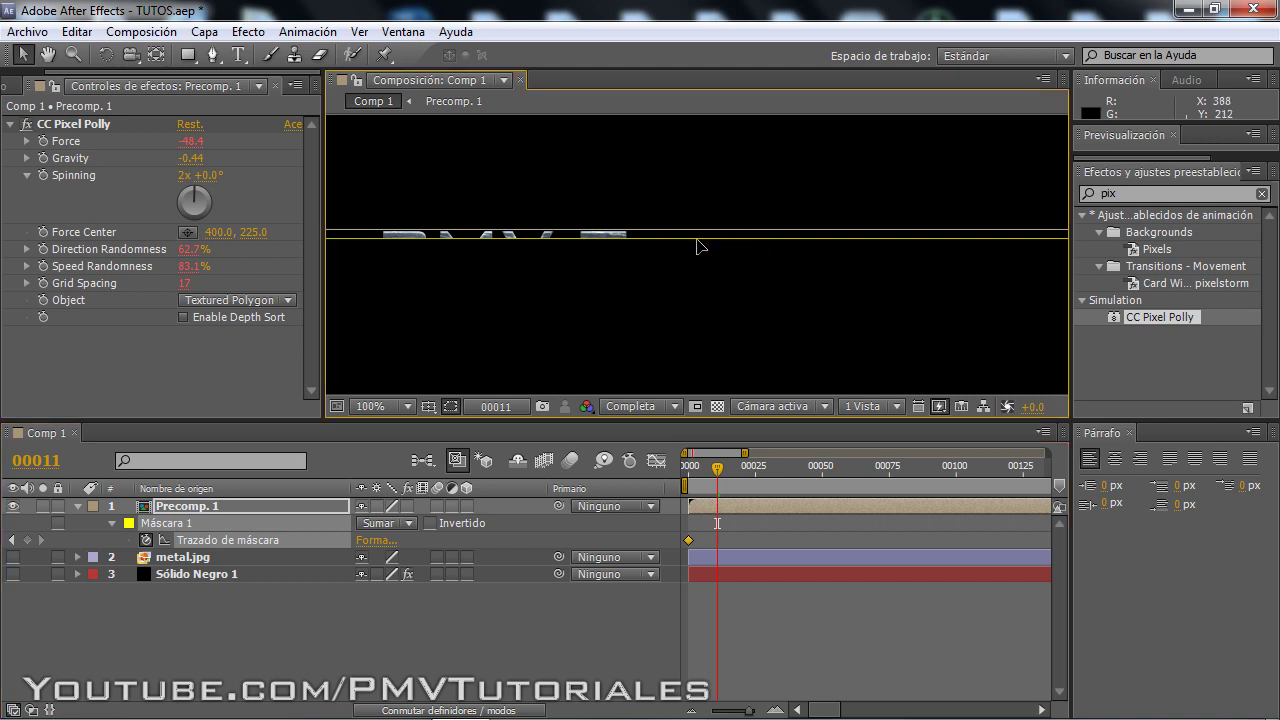
{"action": "left_click", "coordinate": [698, 238]}
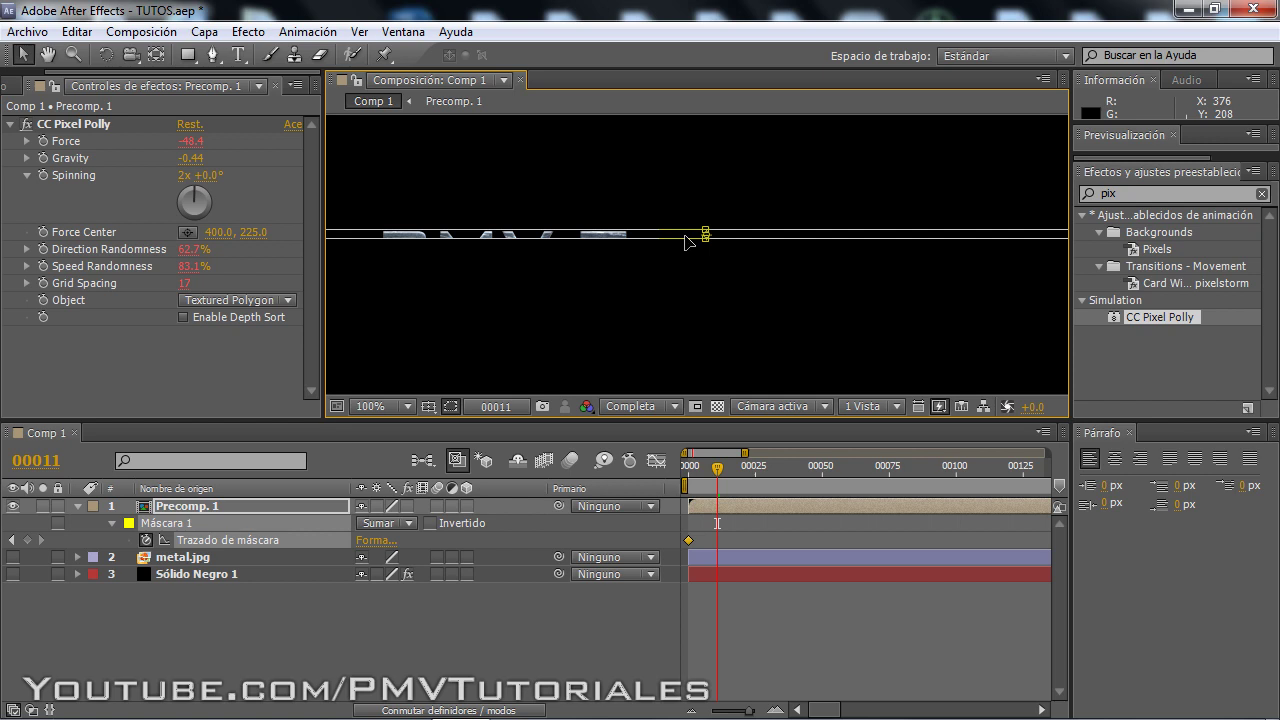
{"action": "left_click_drag", "start_coordinate": [684, 234], "coordinate": [688, 270]}
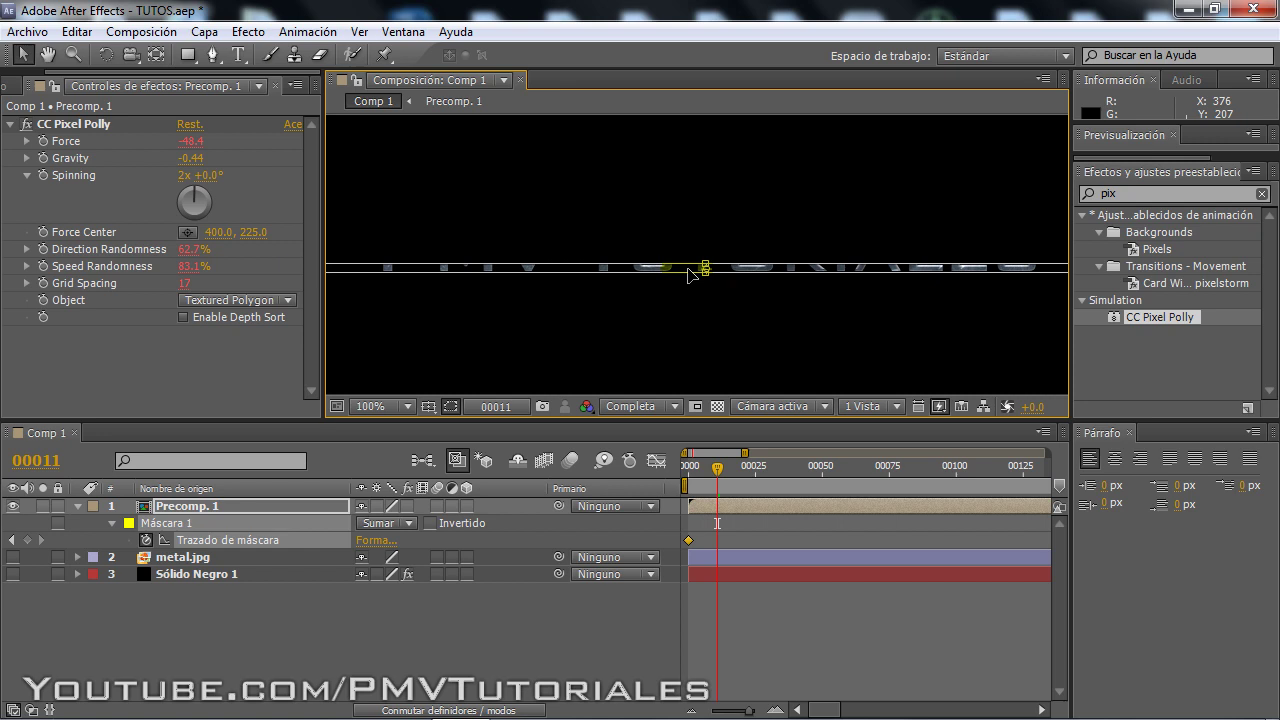
{"action": "left_click_drag", "start_coordinate": [716, 470], "coordinate": [690, 480]}
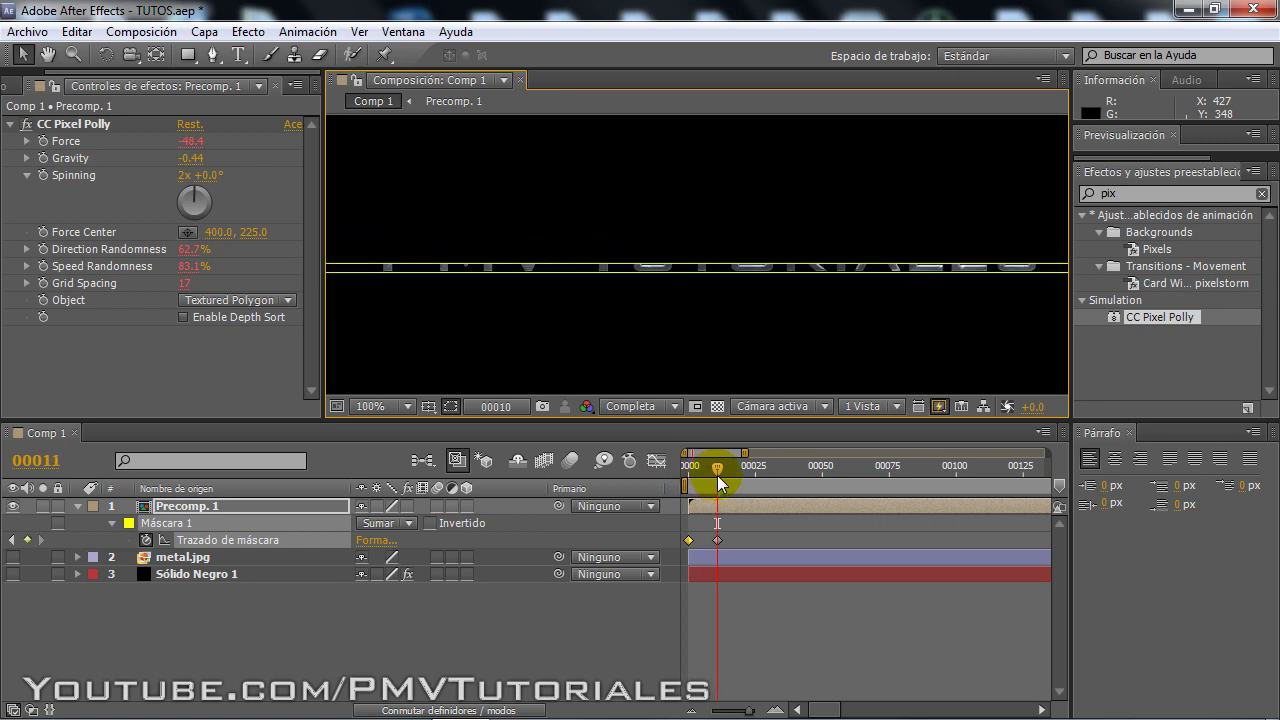
{"action": "left_click_drag", "start_coordinate": [711, 483], "coordinate": [716, 487]}
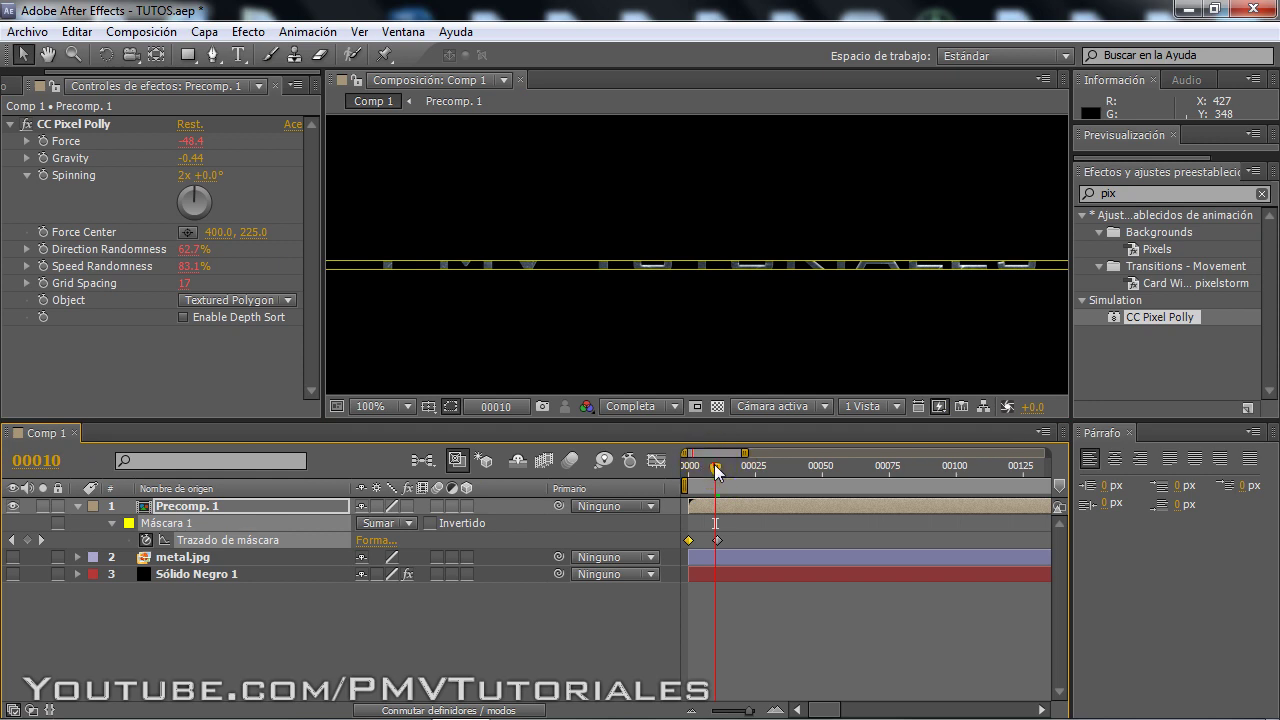
{"action": "left_click_drag", "start_coordinate": [715, 466], "coordinate": [718, 468]}
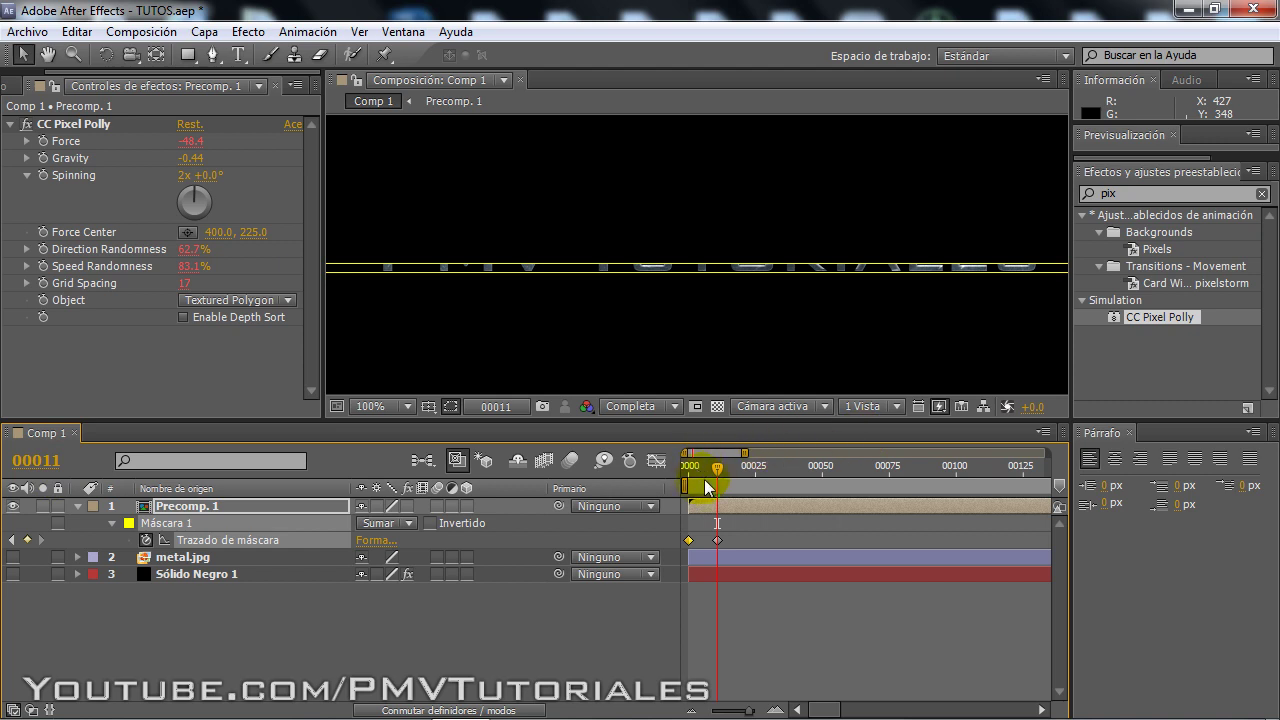
{"action": "left_click_drag", "start_coordinate": [714, 468], "coordinate": [615, 469]}
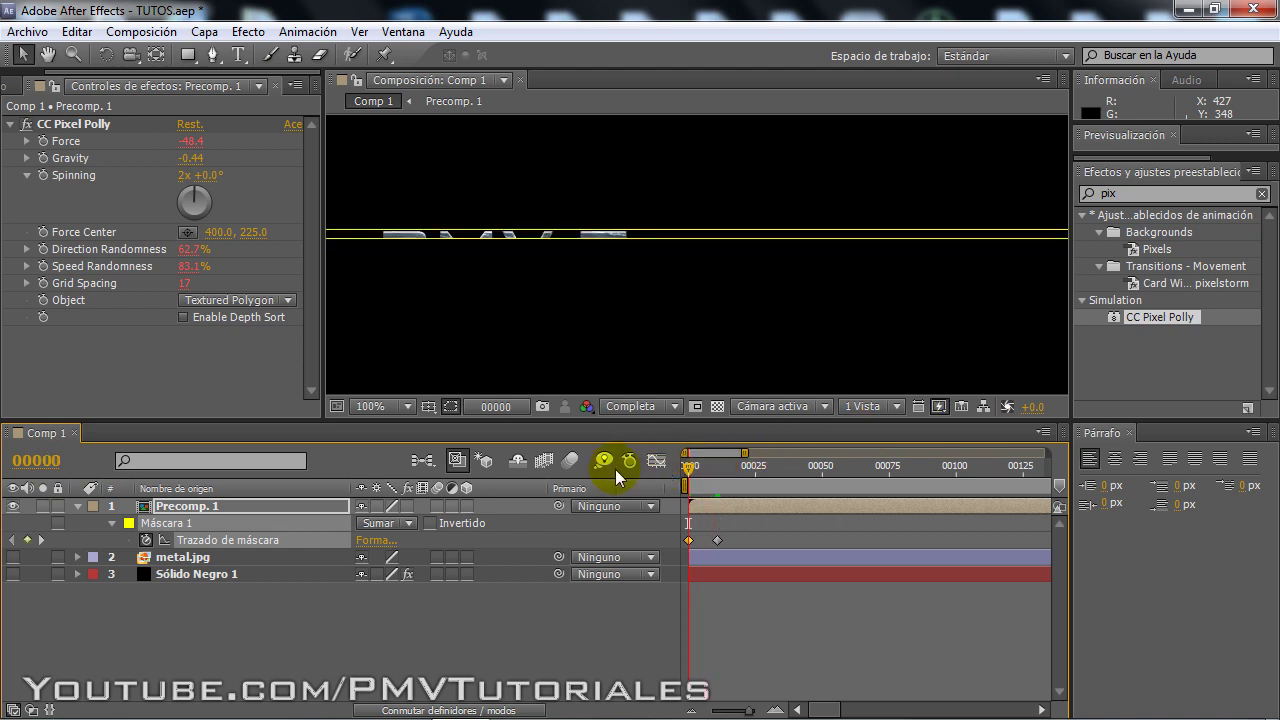
Collapse Precomp. 1's properties, scrub from frame 0 to 11, and select the layer.
{"action": "left_click", "coordinate": [77, 506]}
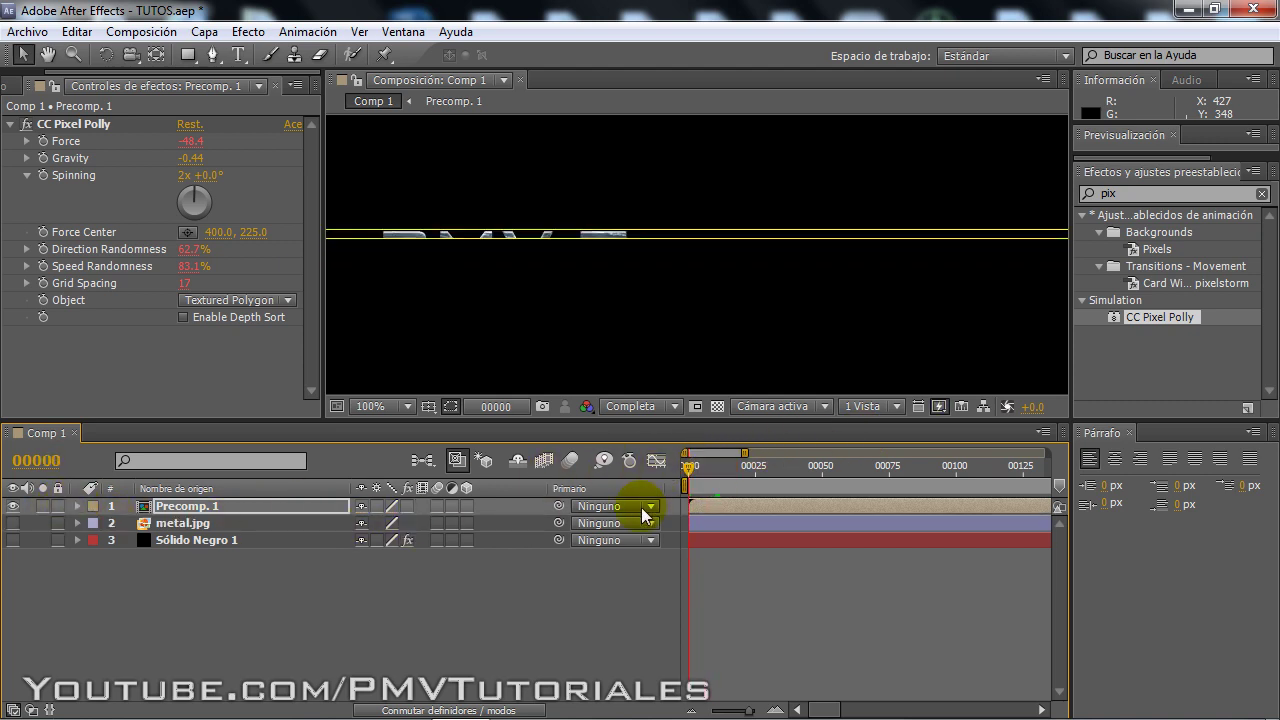
{"action": "left_click_drag", "start_coordinate": [690, 476], "coordinate": [716, 476]}
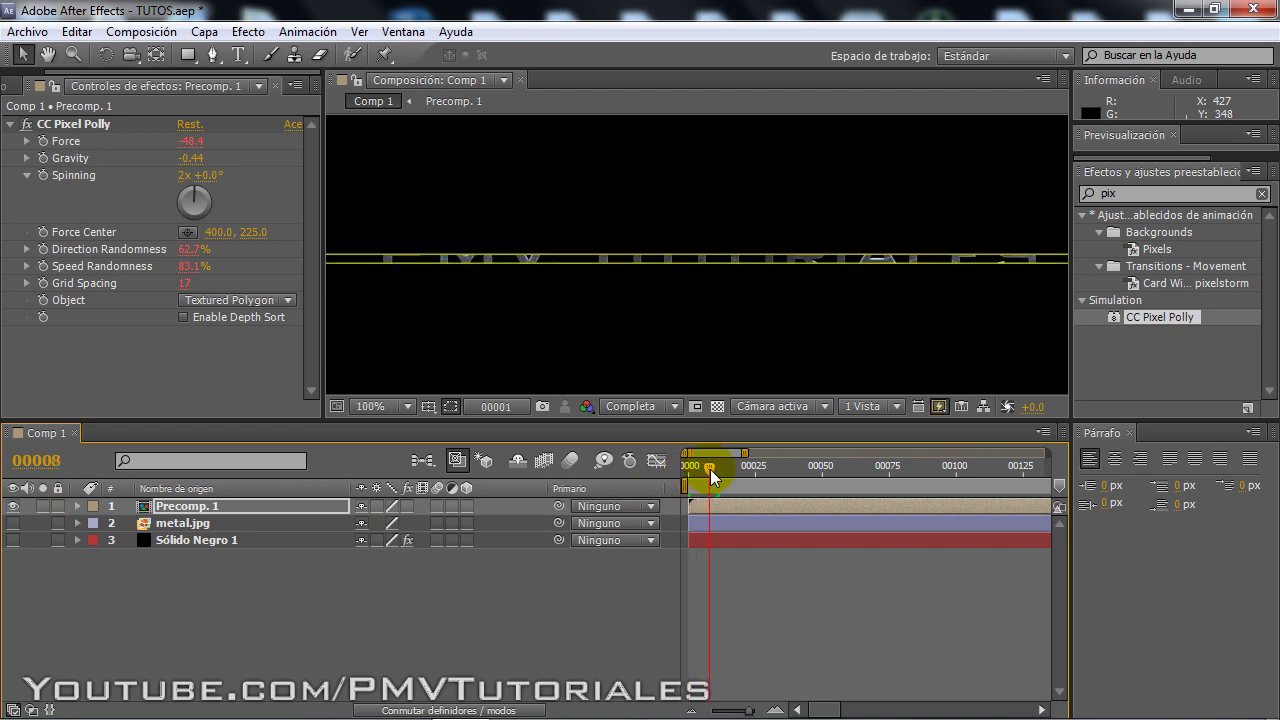
{"action": "left_click", "coordinate": [220, 506]}
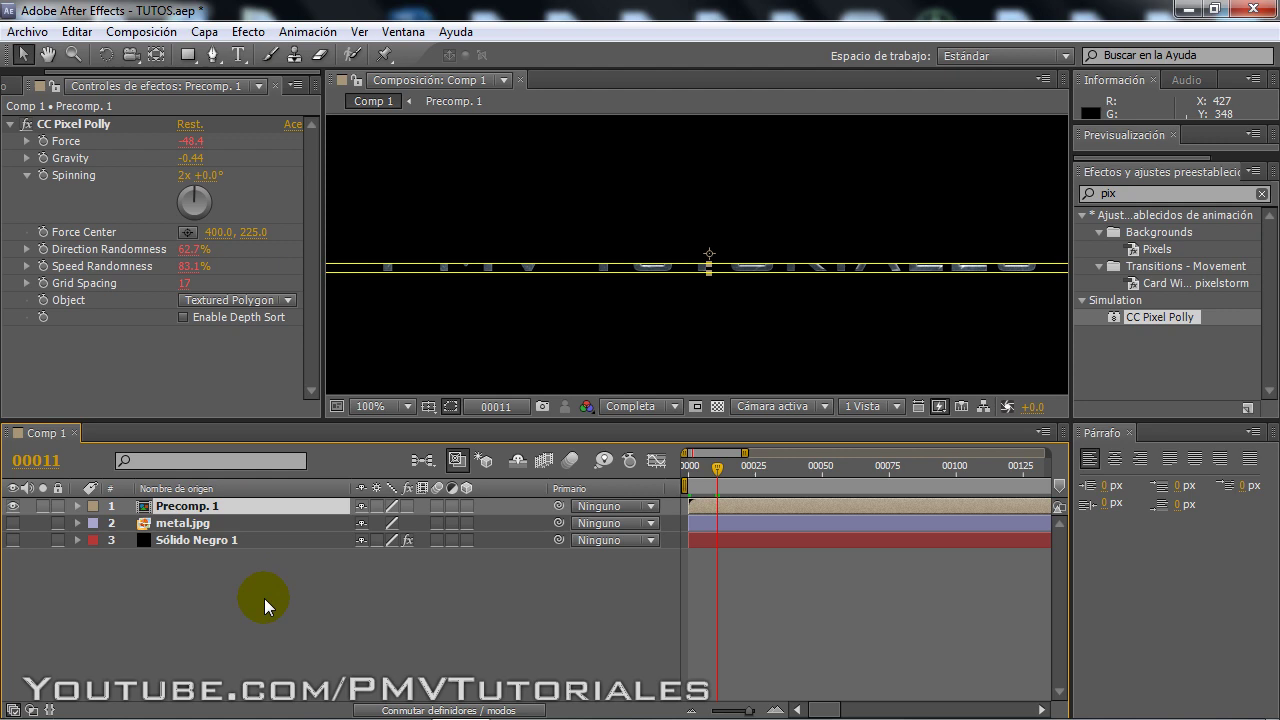
Duplicate the Precomp. 1 layer with Ctrl+D until there are twelve copies.
{"action": "left_click", "coordinate": [222, 545]}
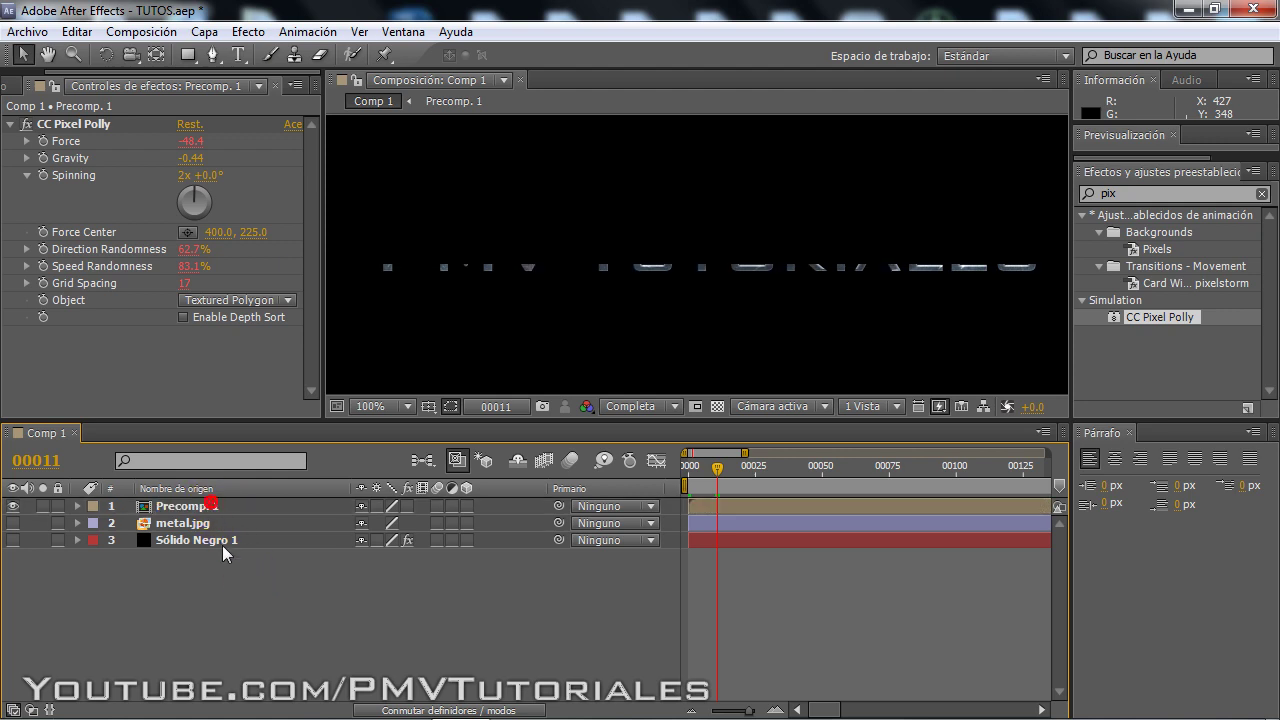
{"action": "left_click", "coordinate": [213, 507]}
{"action": "key", "text": "ctrl+d"}
{"action": "key", "text": "ctrl+d"}
{"action": "key", "text": "ctrl+d"}
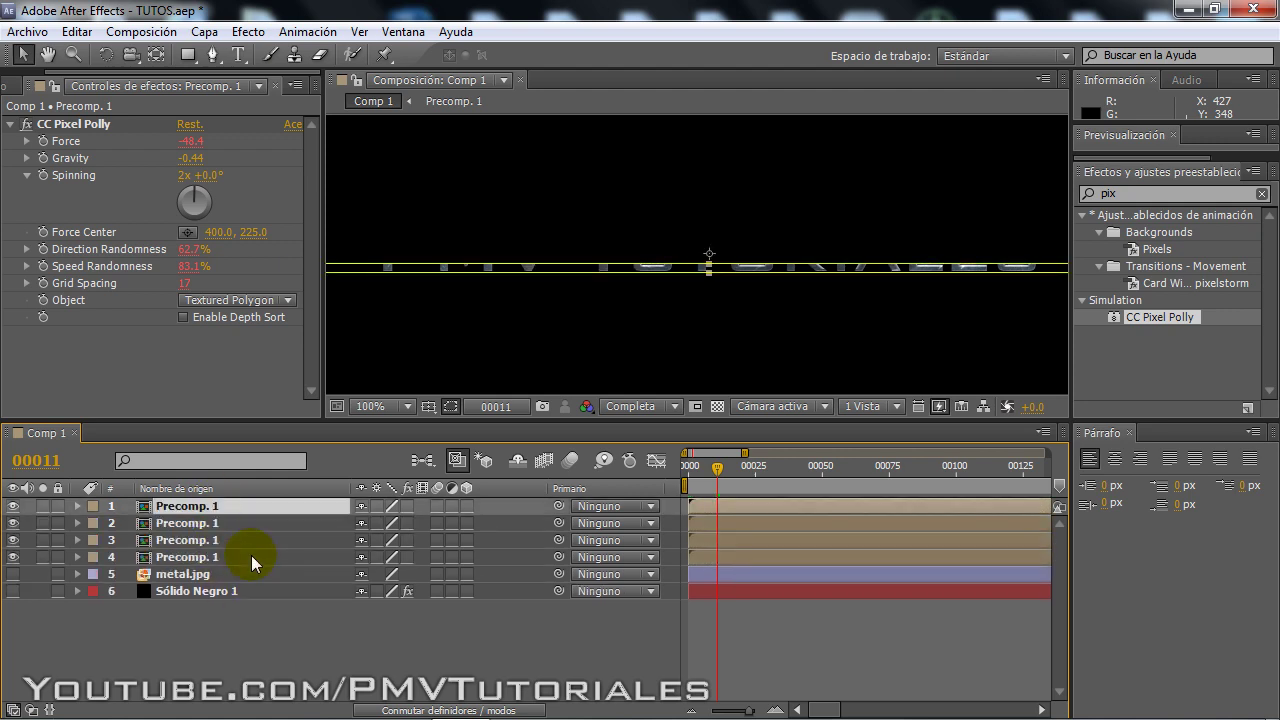
{"action": "key", "text": "ctrl+d"}
{"action": "key", "text": "ctrl+d"}
{"action": "left_click", "coordinate": [214, 590], "text": "shift"}
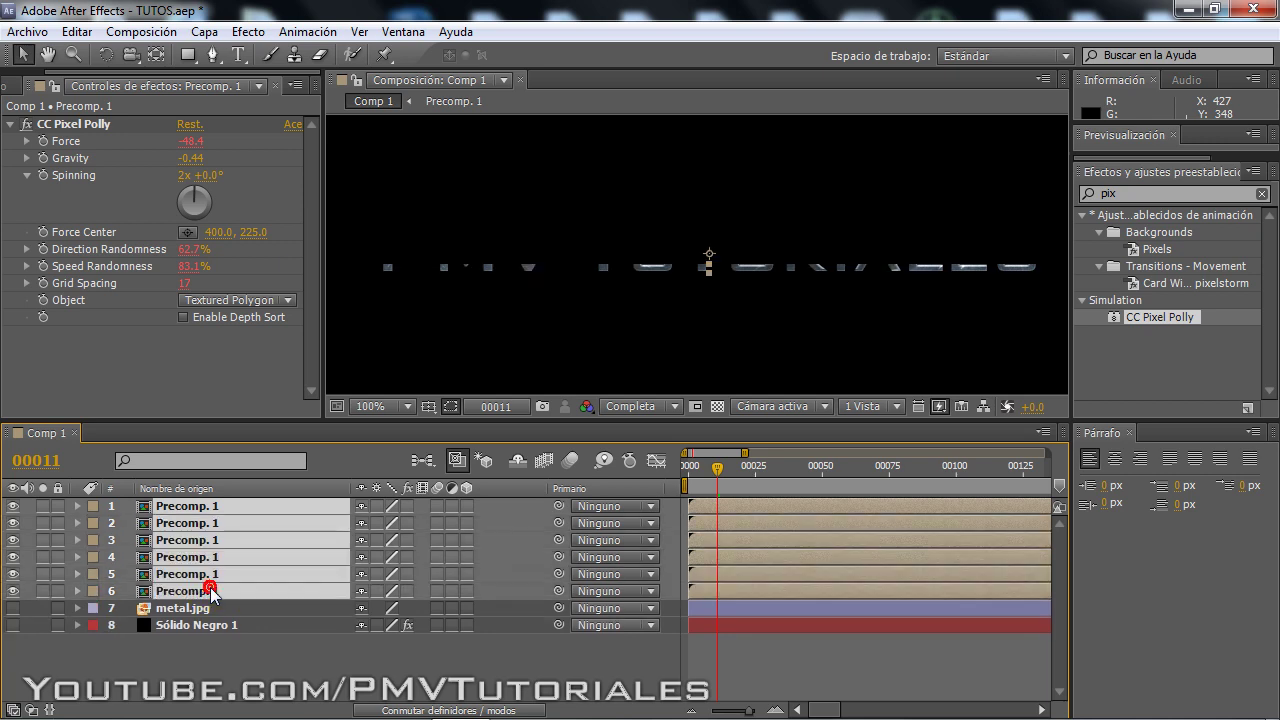
{"action": "key", "text": "ctrl+d"}
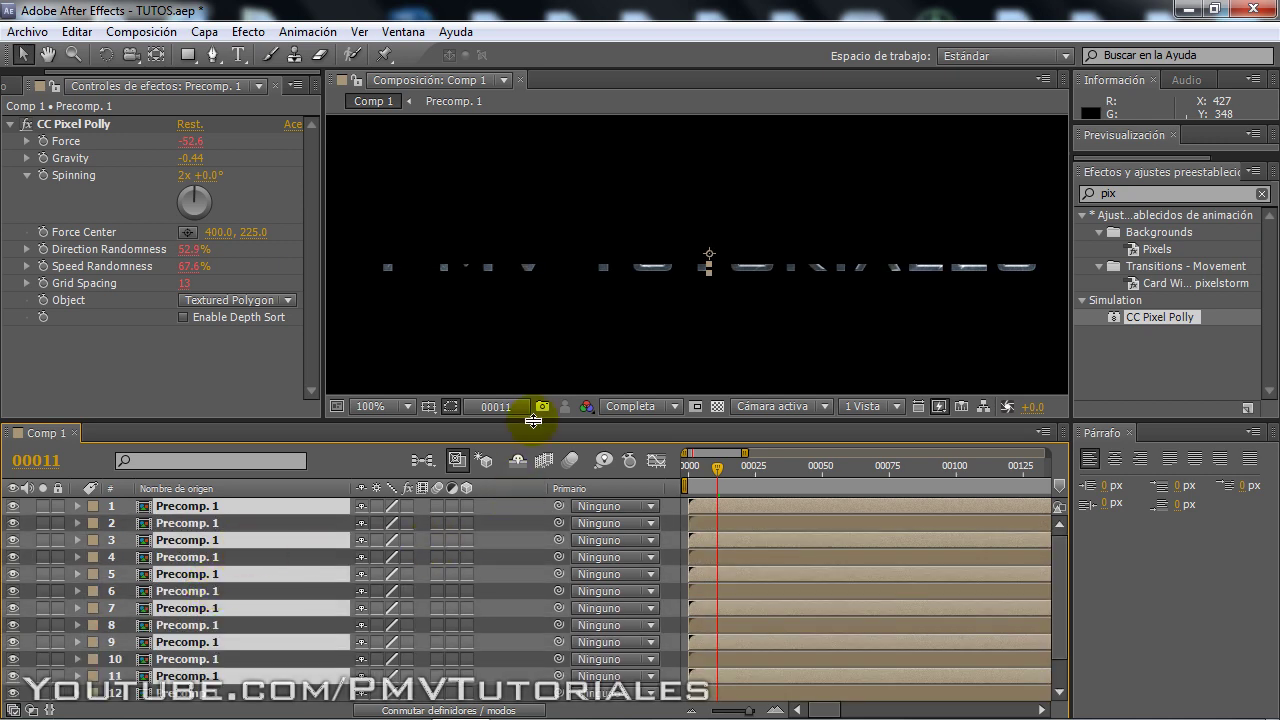
Enlarge the Timeline panel and select all twelve Precomp. 1 layers.
{"action": "left_click_drag", "start_coordinate": [538, 424], "coordinate": [474, 318]}
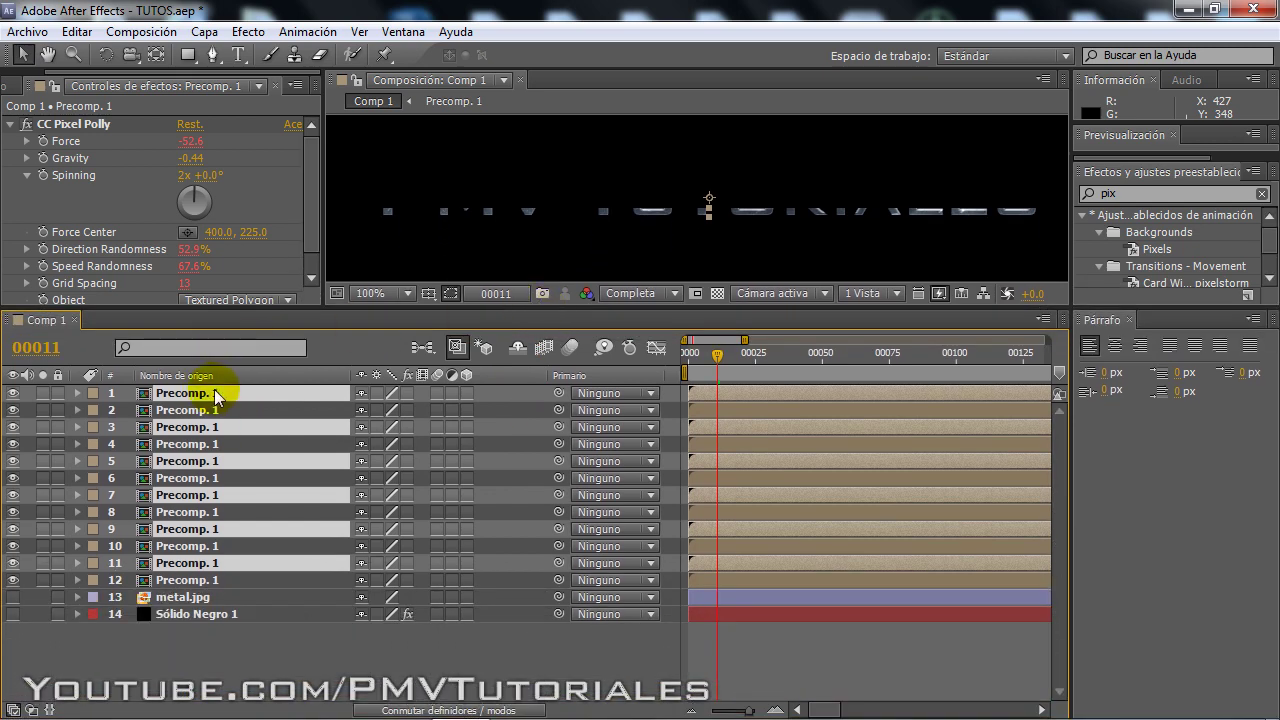
{"action": "left_click", "coordinate": [214, 394]}
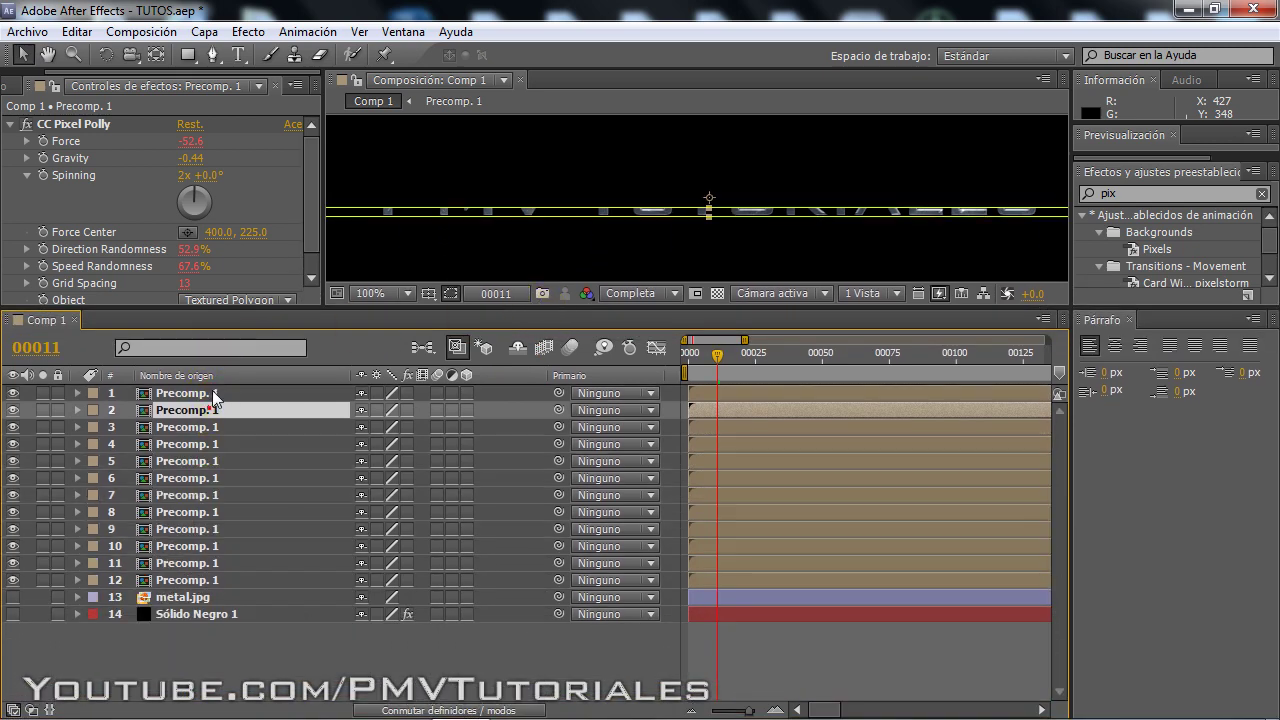
{"action": "left_click", "coordinate": [195, 582], "text": "shift"}
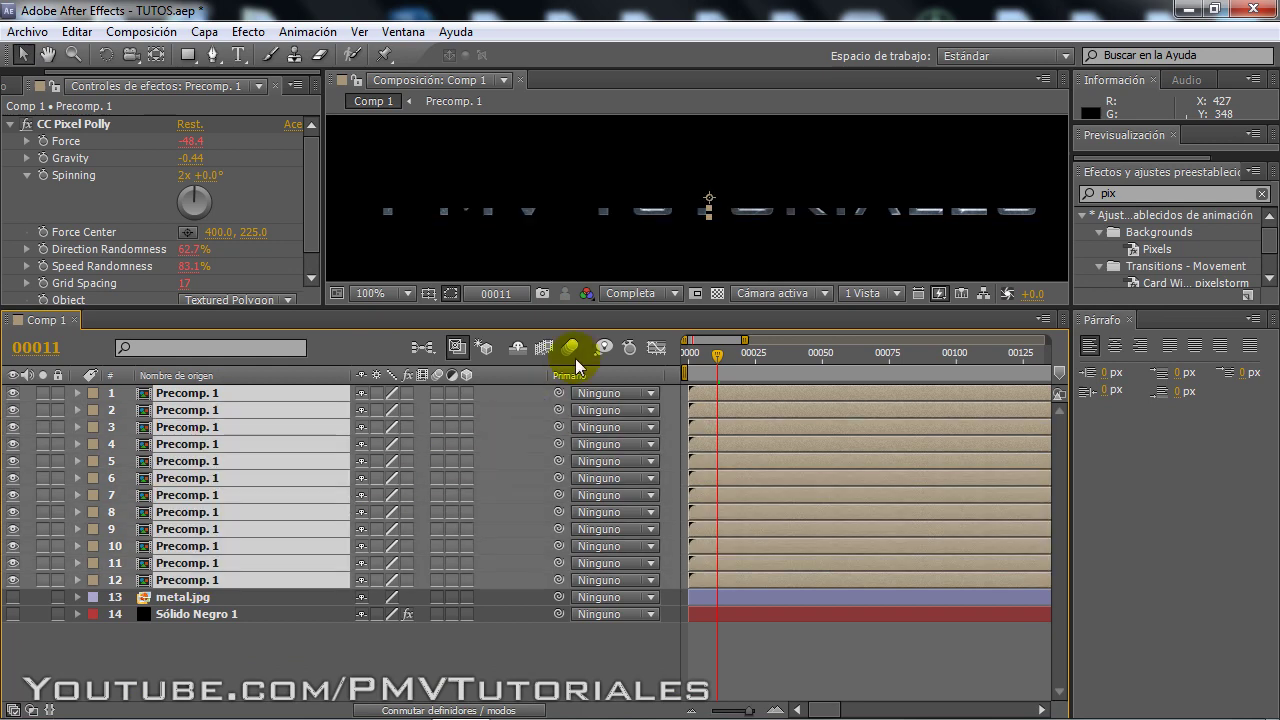
{"action": "left_click_drag", "start_coordinate": [652, 309], "coordinate": [637, 377]}
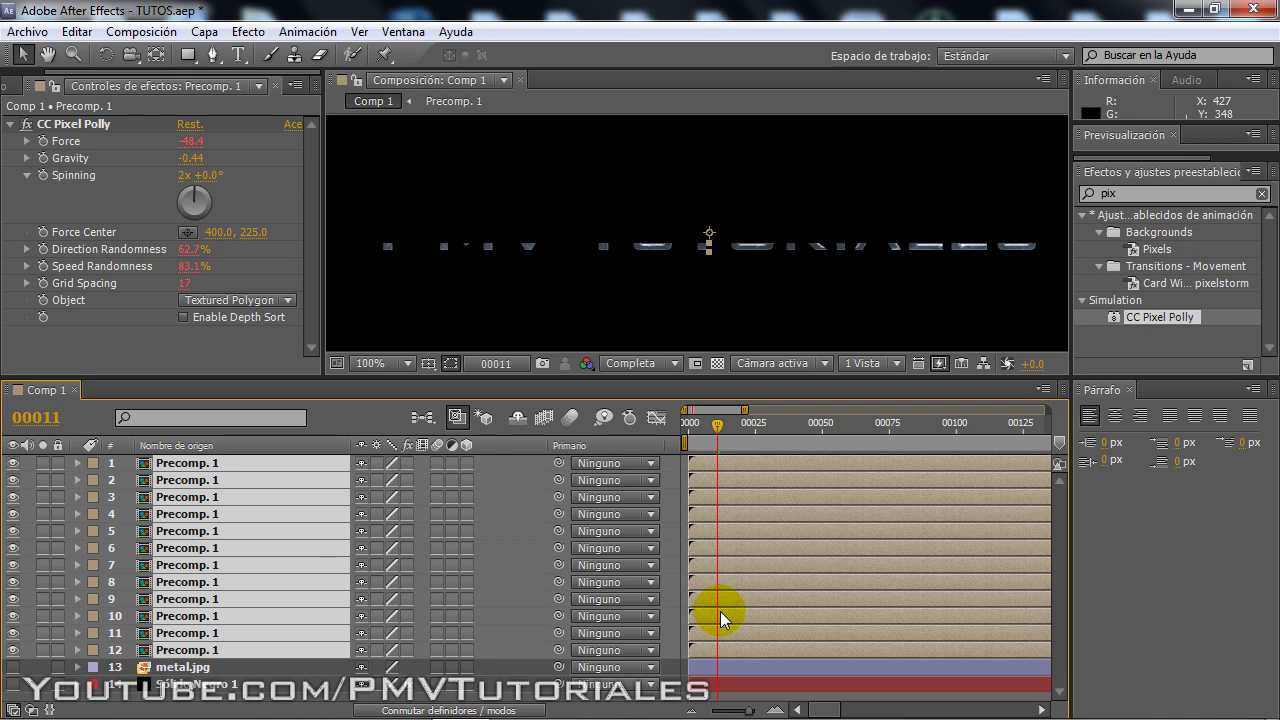
Run the Sequencer.jsx script via Archivo > Secuencias de comandos > Ejecutar archivo.
{"action": "left_click", "coordinate": [38, 32]}
{"action": "left_click", "coordinate": [32, 32]}
{"action": "left_click", "coordinate": [30, 32]}
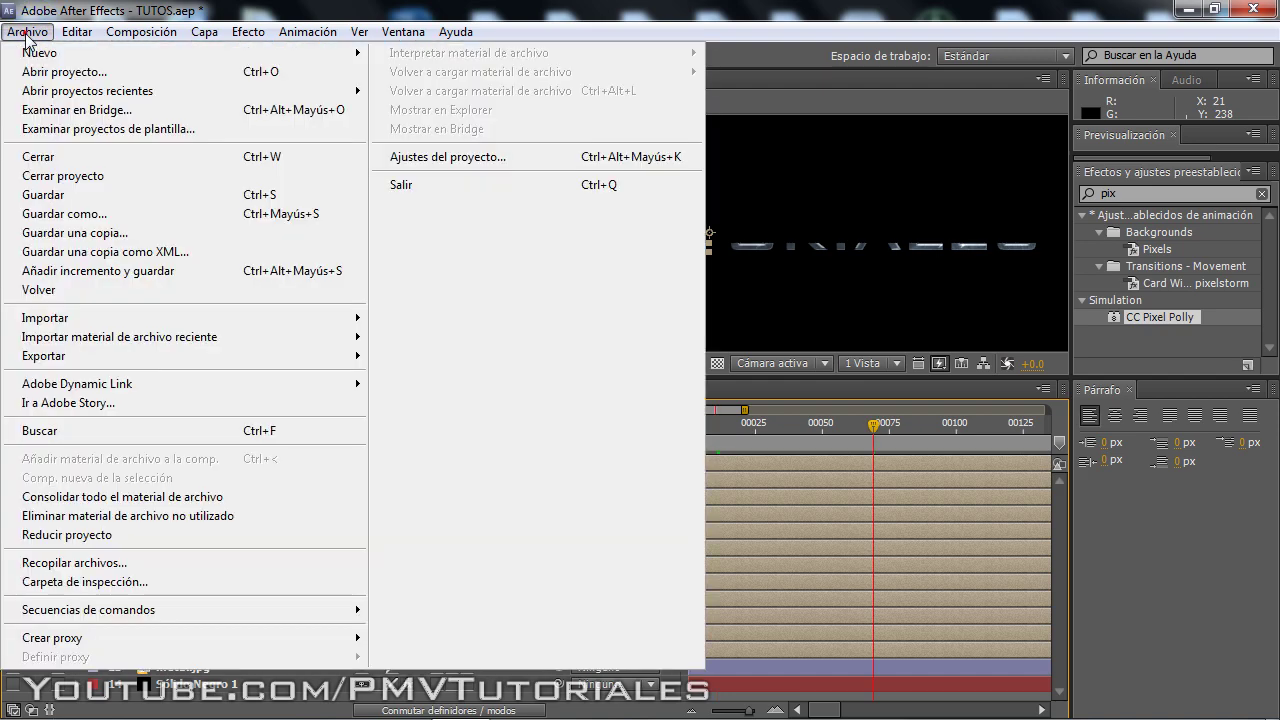
{"action": "mouse_move", "coordinate": [140, 620]}
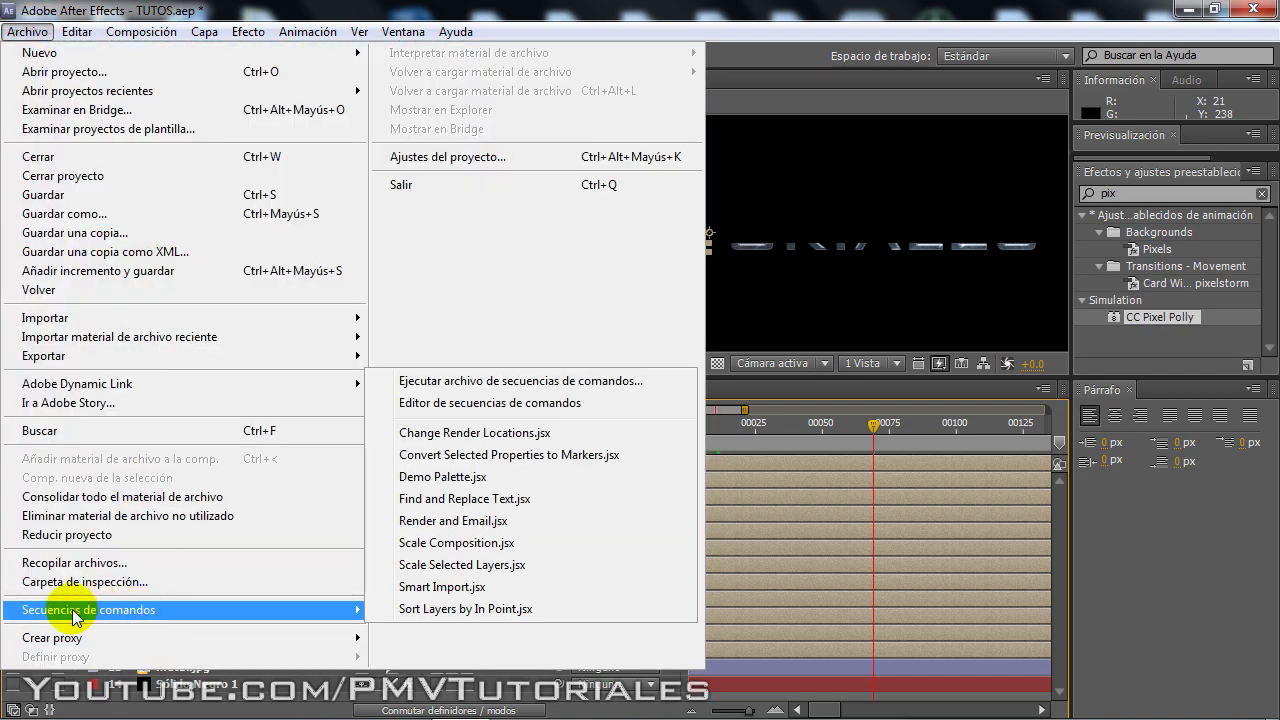
{"action": "left_click", "coordinate": [478, 383]}
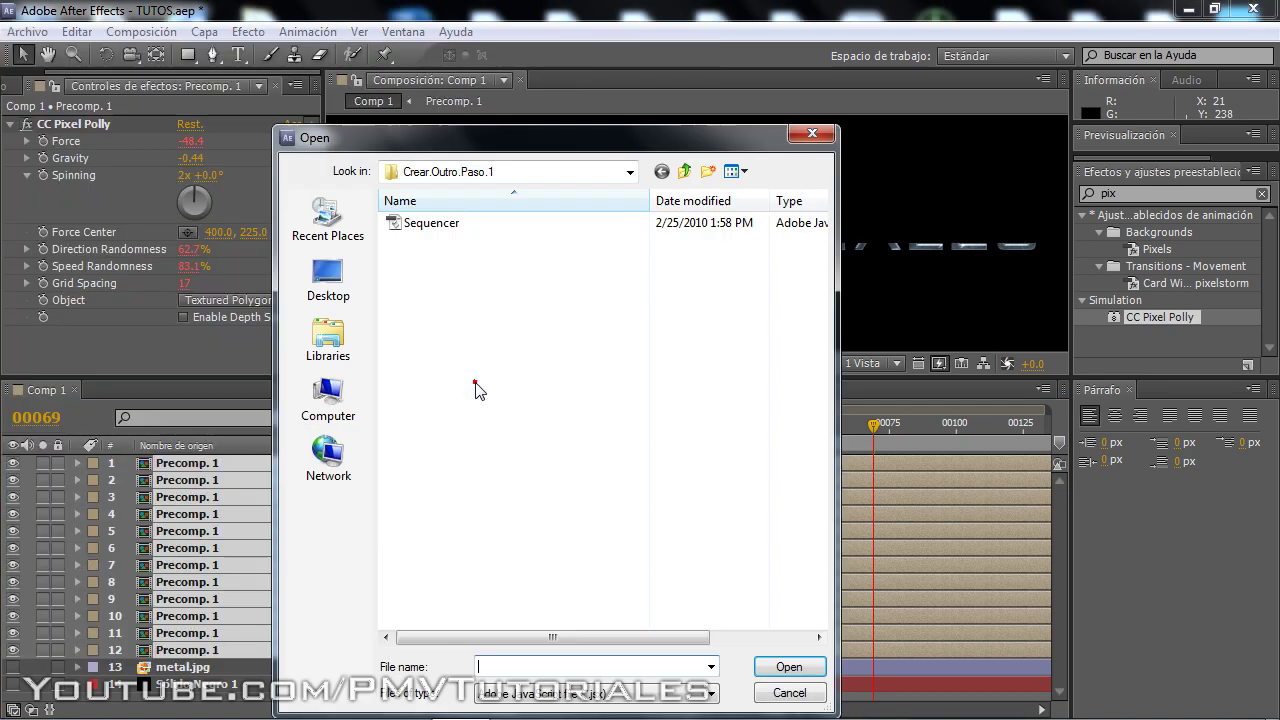
{"action": "left_click_drag", "start_coordinate": [532, 136], "coordinate": [542, 104]}
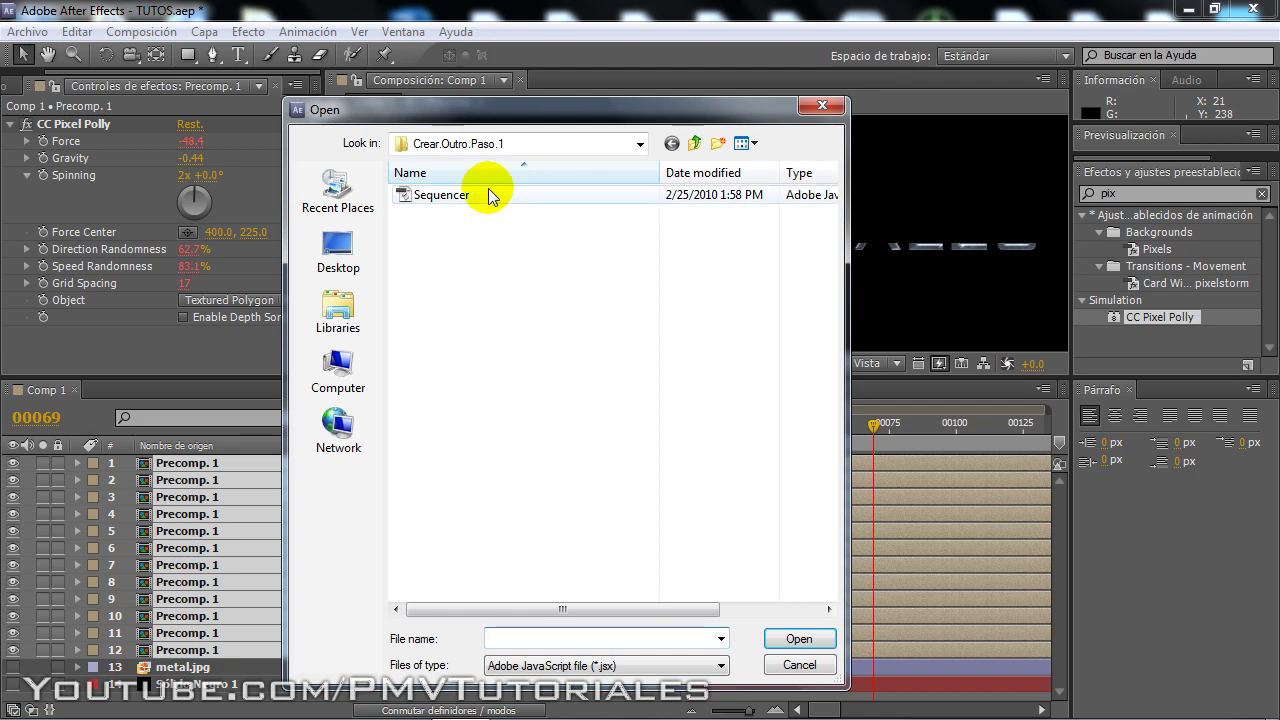
{"action": "left_click", "coordinate": [462, 199]}
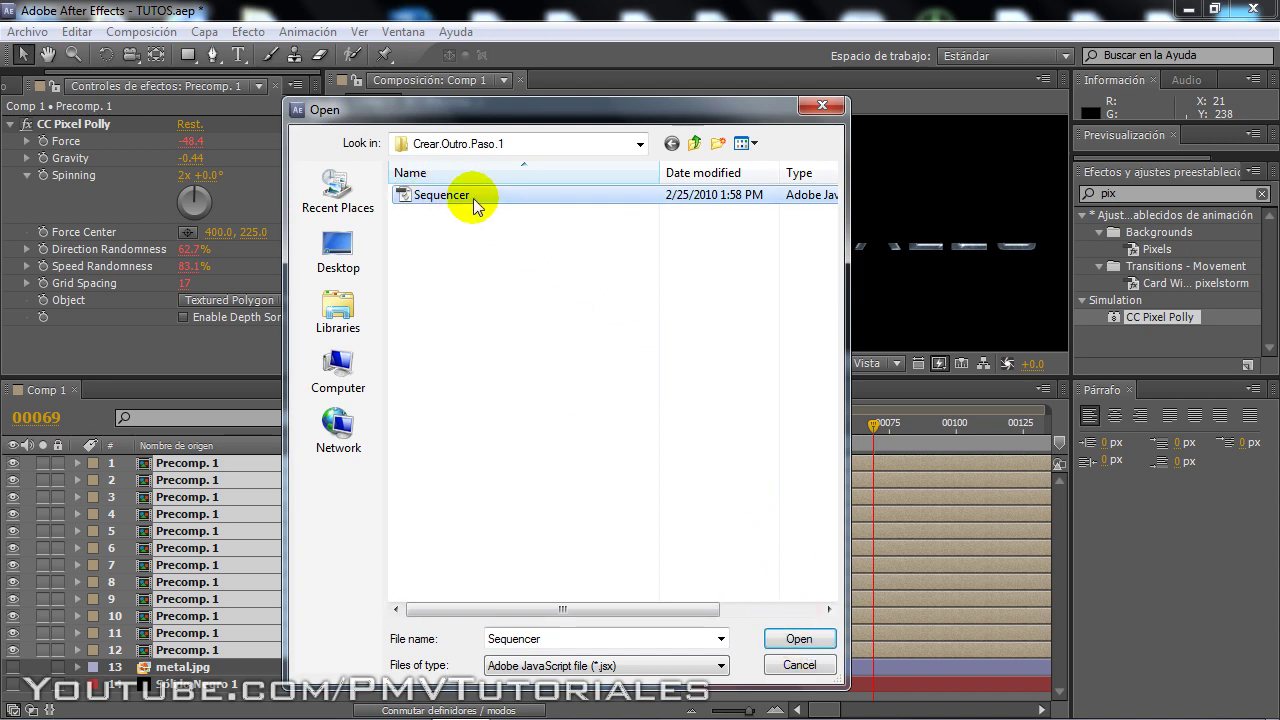
{"action": "double_click", "coordinate": [473, 196]}
Keep the Sequencer frame offset at 1 and confirm with OK.
{"action": "left_click", "coordinate": [686, 344]}
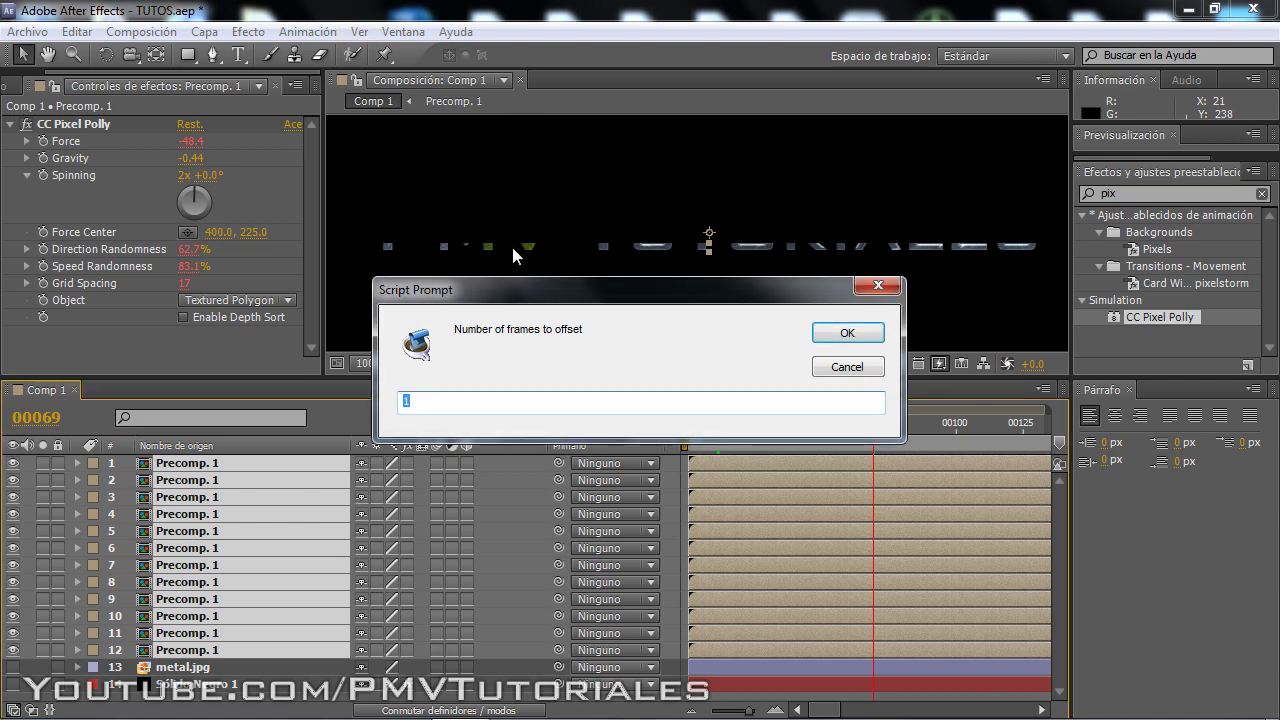
{"action": "left_click_drag", "start_coordinate": [655, 291], "coordinate": [661, 289]}
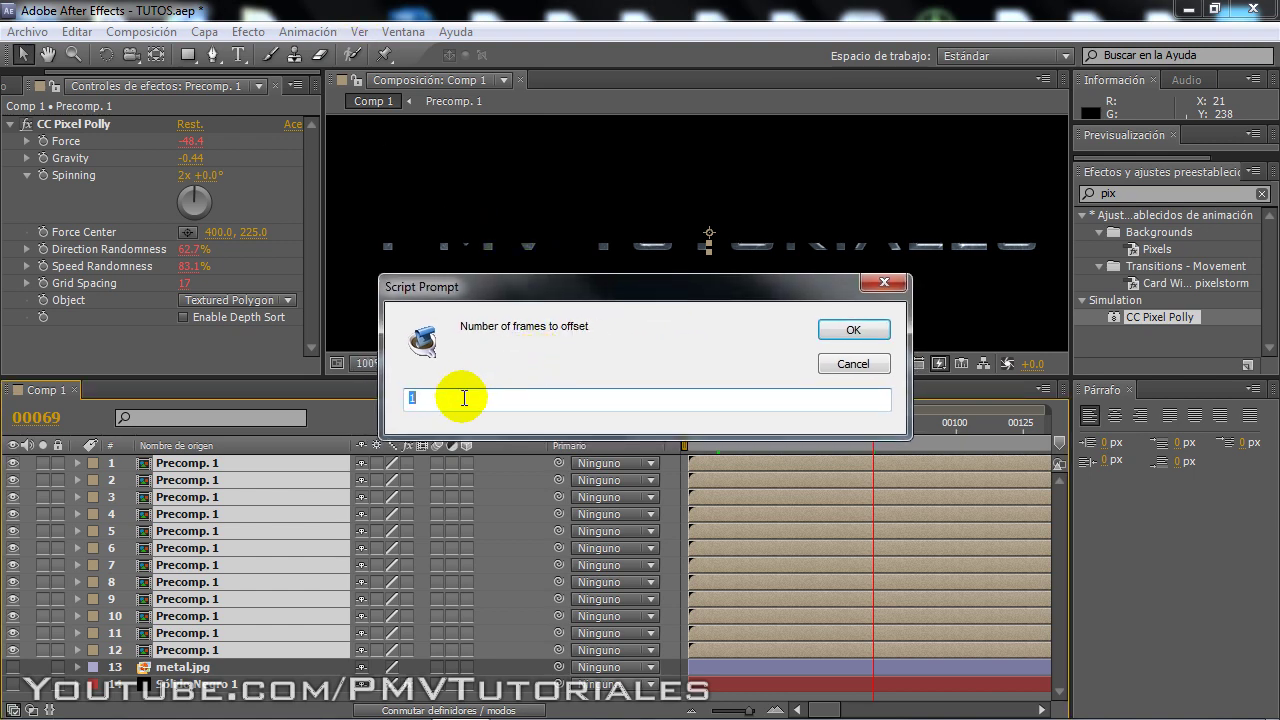
{"action": "left_click", "coordinate": [408, 396]}
{"action": "left_click", "coordinate": [428, 400]}
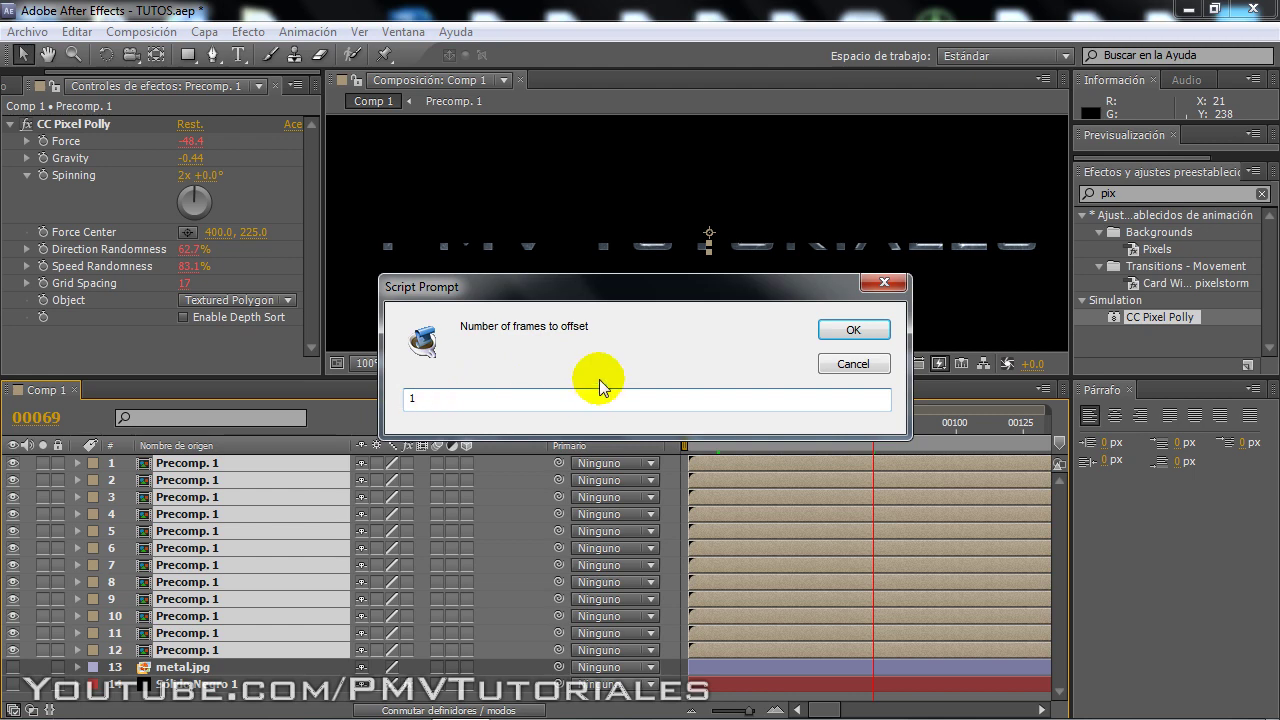
{"action": "left_click", "coordinate": [852, 330]}
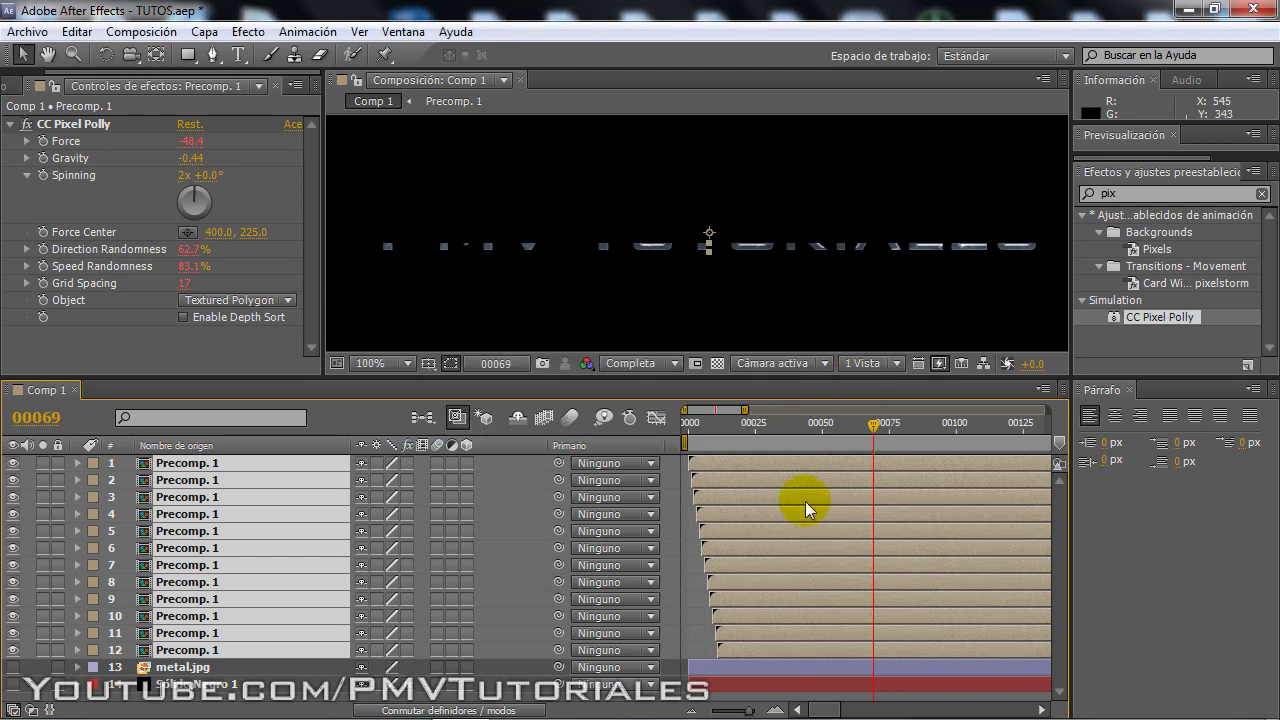
Scrub the staggered layers to frame 11, then reveal their mask path keyframes with M.
{"action": "left_click_drag", "start_coordinate": [758, 423], "coordinate": [674, 425]}
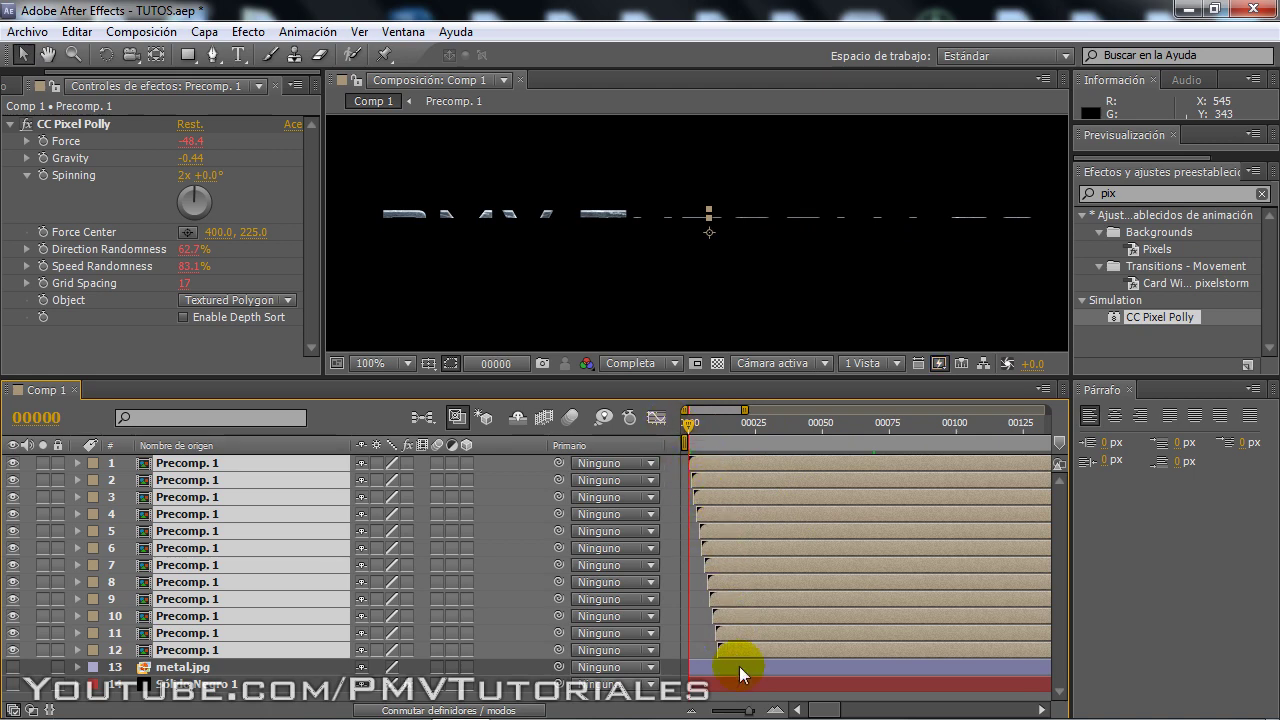
{"action": "left_click_drag", "start_coordinate": [748, 710], "coordinate": [754, 710]}
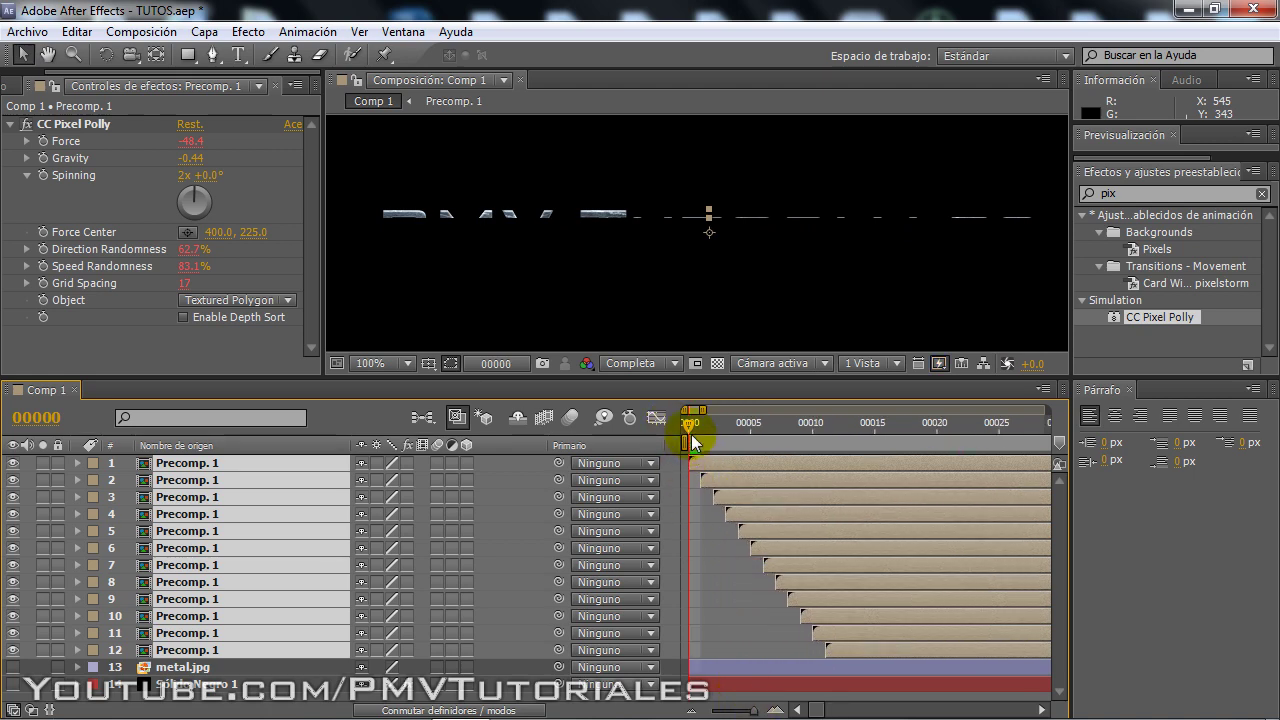
{"action": "mouse_move", "coordinate": [691, 434]}
{"action": "left_mouse_down"}
{"action": "mouse_move", "coordinate": [723, 426]}
{"action": "mouse_move", "coordinate": [659, 425]}
{"action": "left_mouse_up"}
{"action": "scroll", "coordinate": [678, 269], "scroll_direction": "down", "scroll_amount": 2}
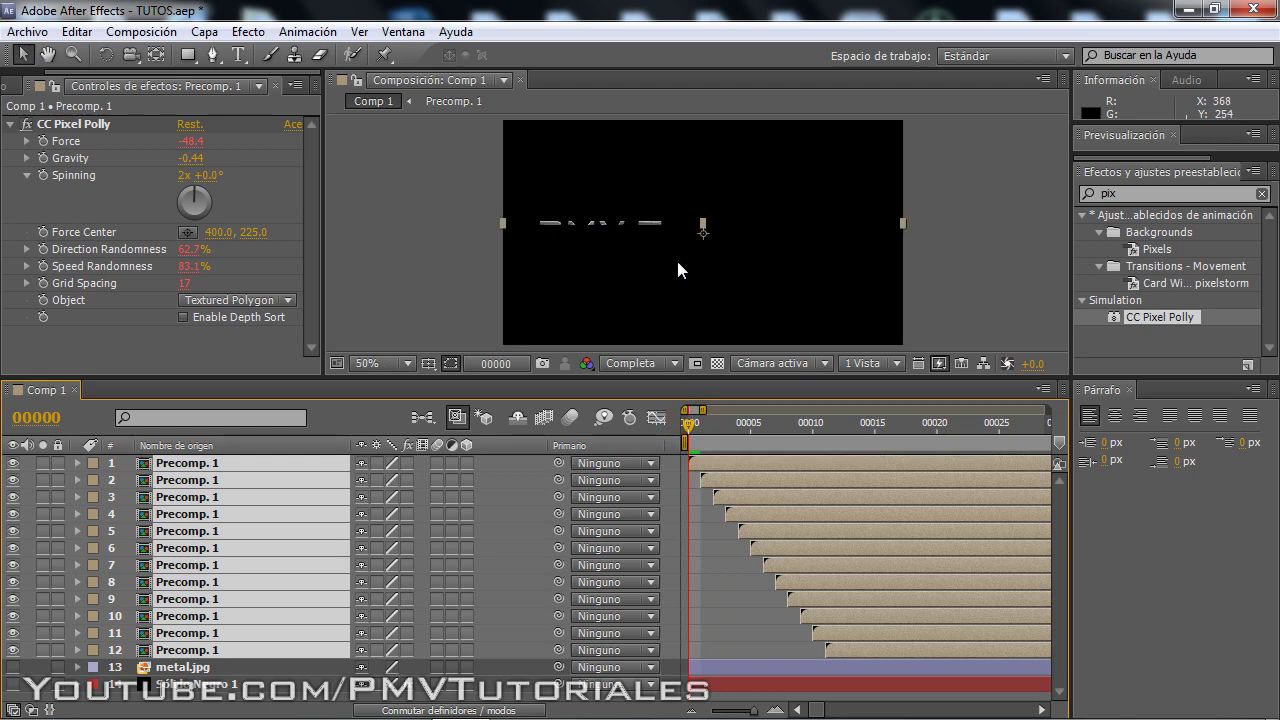
{"action": "left_click_drag", "start_coordinate": [689, 424], "coordinate": [824, 427]}
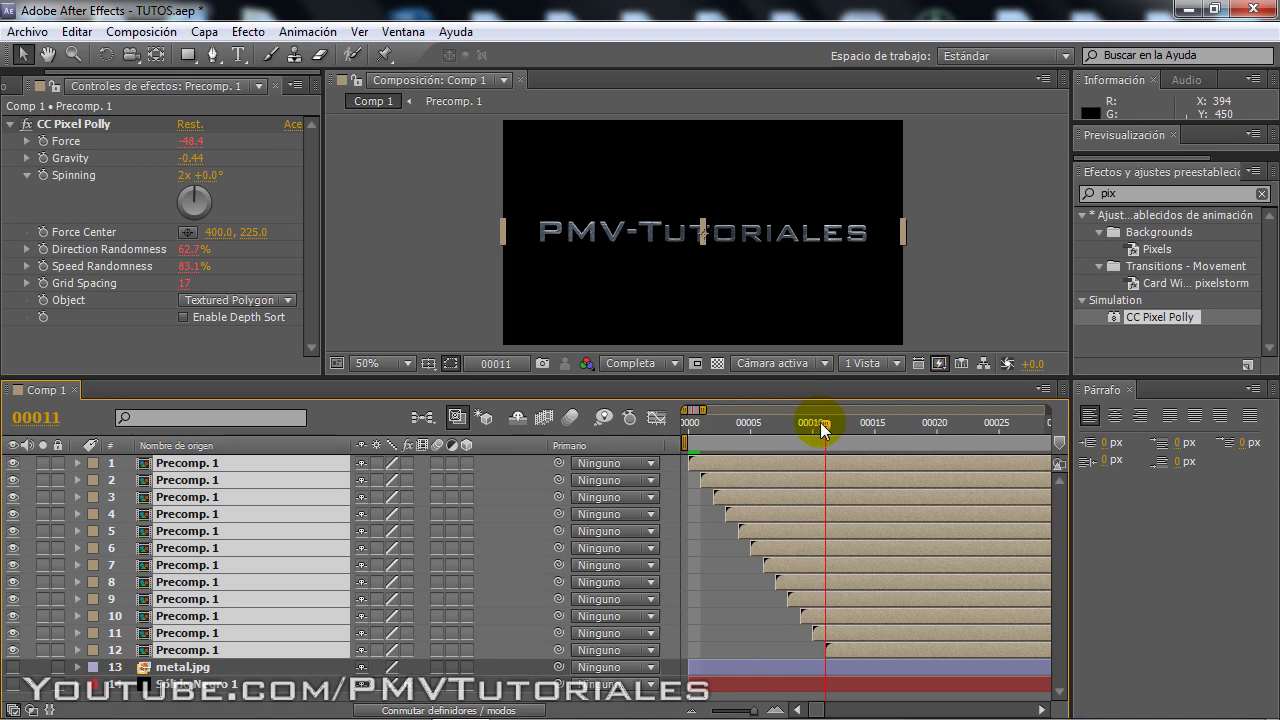
{"action": "key", "text": "period"}
{"action": "left_click", "coordinate": [270, 468]}
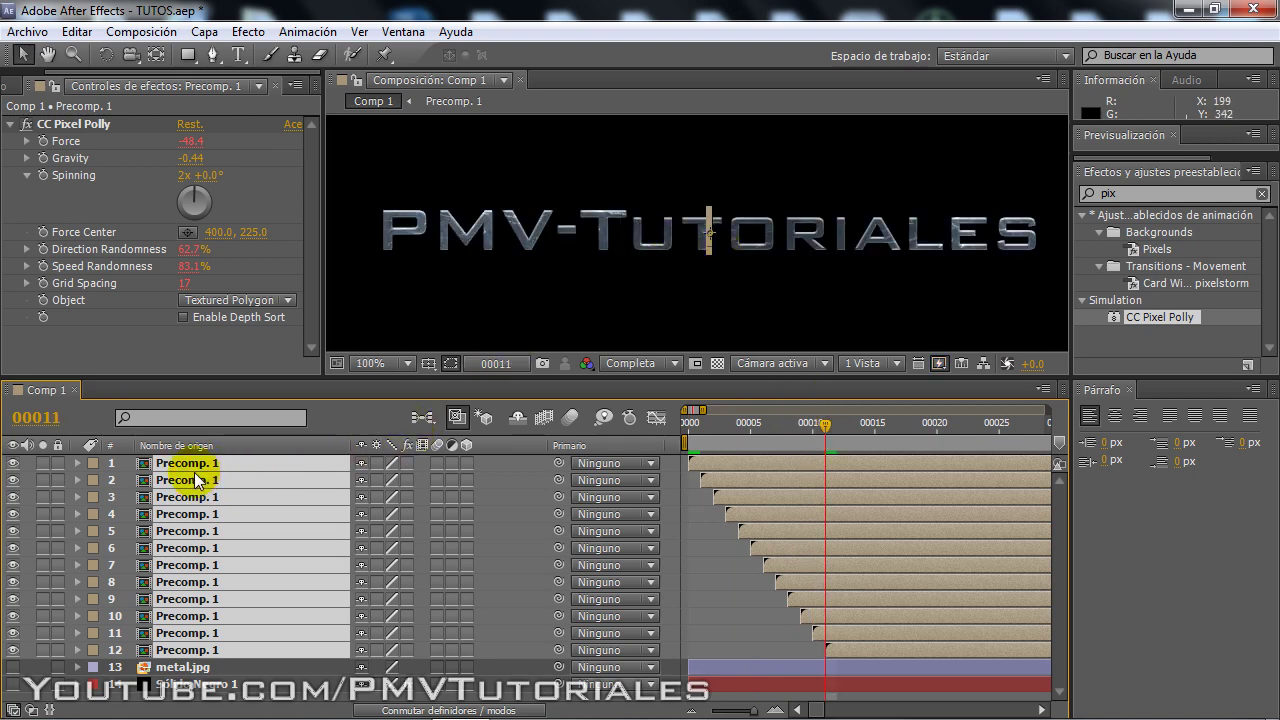
{"action": "key", "text": "m"}
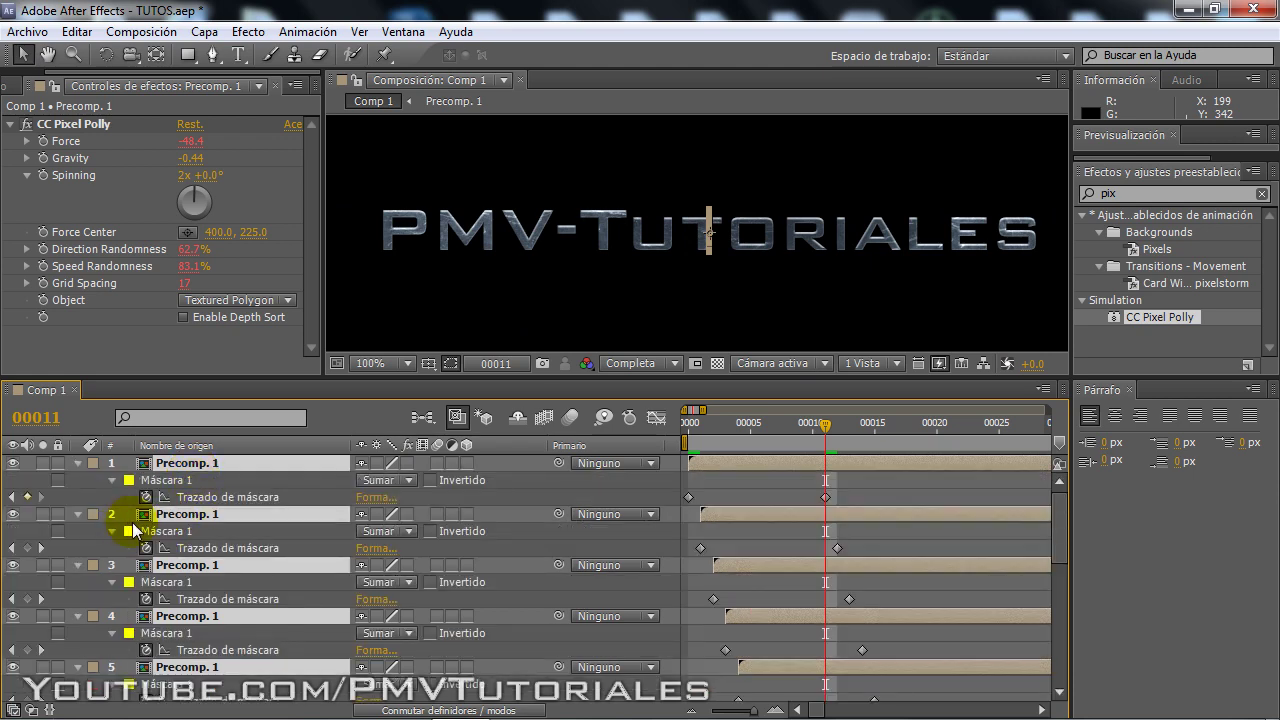
Select the Trazado de máscara property on layers 1 through 8.
{"action": "left_click", "coordinate": [200, 497]}
{"action": "left_click", "coordinate": [200, 548], "text": "shift"}
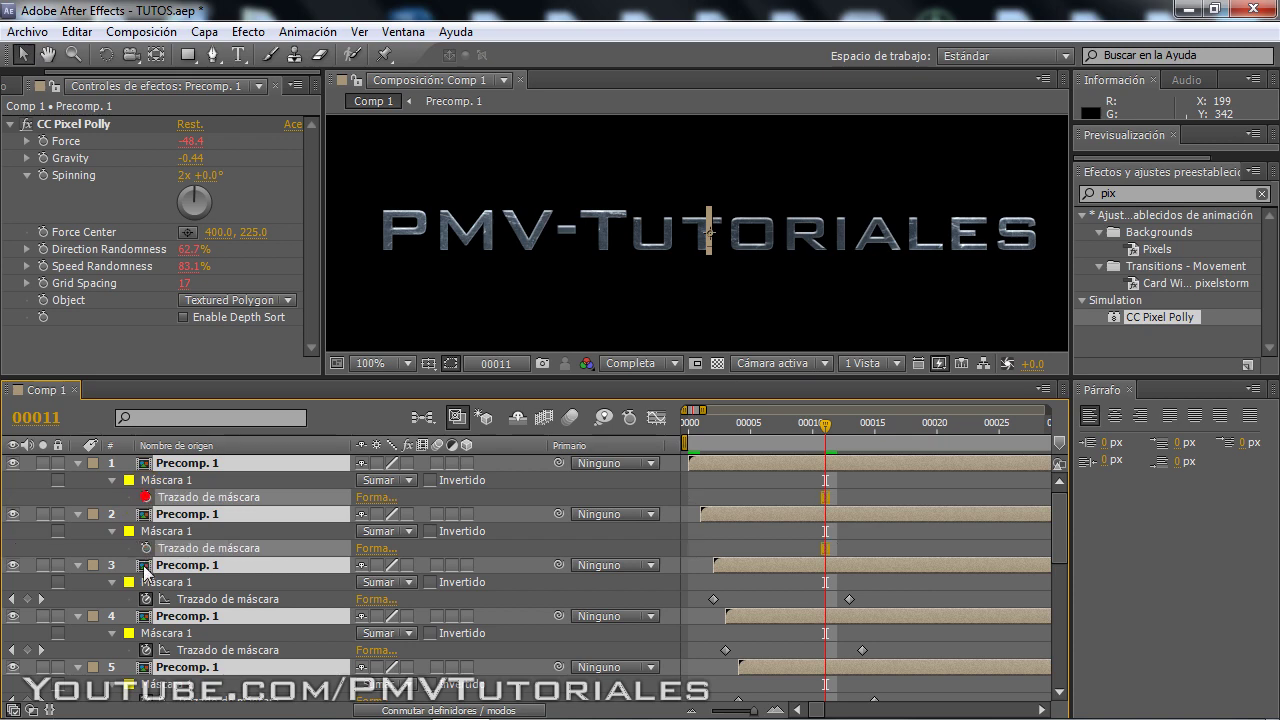
{"action": "left_click", "coordinate": [200, 599], "text": "shift"}
{"action": "scroll", "coordinate": [150, 630], "scroll_direction": "down", "scroll_amount": 2}
{"action": "scroll", "coordinate": [145, 610], "scroll_direction": "down", "scroll_amount": 2}
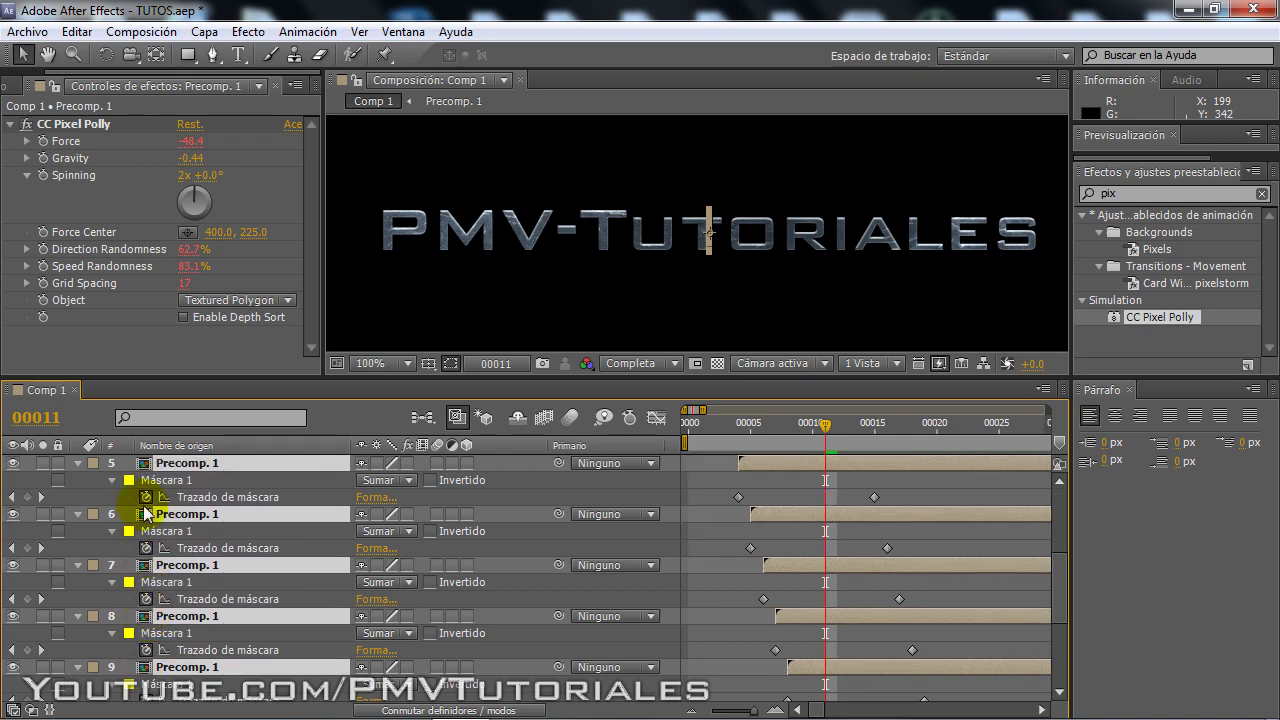
{"action": "left_click", "coordinate": [145, 497], "text": "shift"}
{"action": "left_click", "coordinate": [145, 548], "text": "shift"}
{"action": "left_click", "coordinate": [145, 599], "text": "shift"}
{"action": "left_click", "coordinate": [148, 650], "text": "shift"}
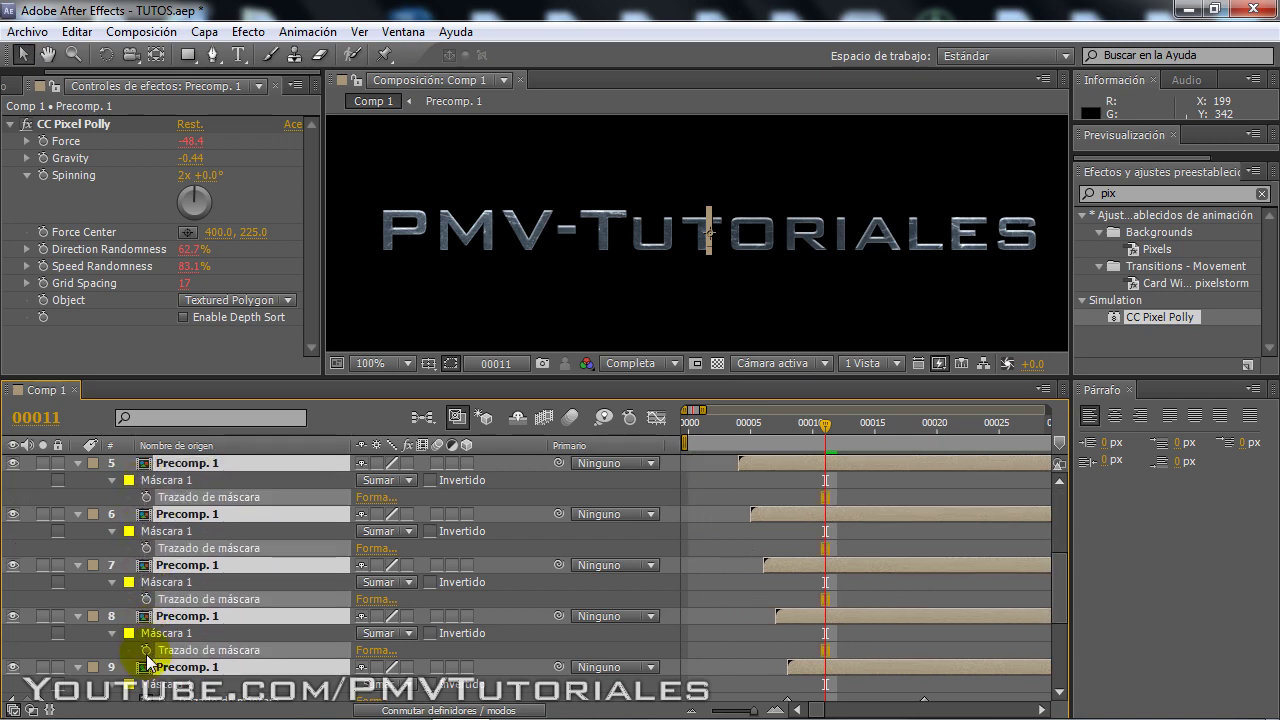
Add layers 9–12's mask paths to the selection and collapse all properties with U.
{"action": "scroll", "coordinate": [150, 622], "scroll_direction": "down", "scroll_amount": 4}
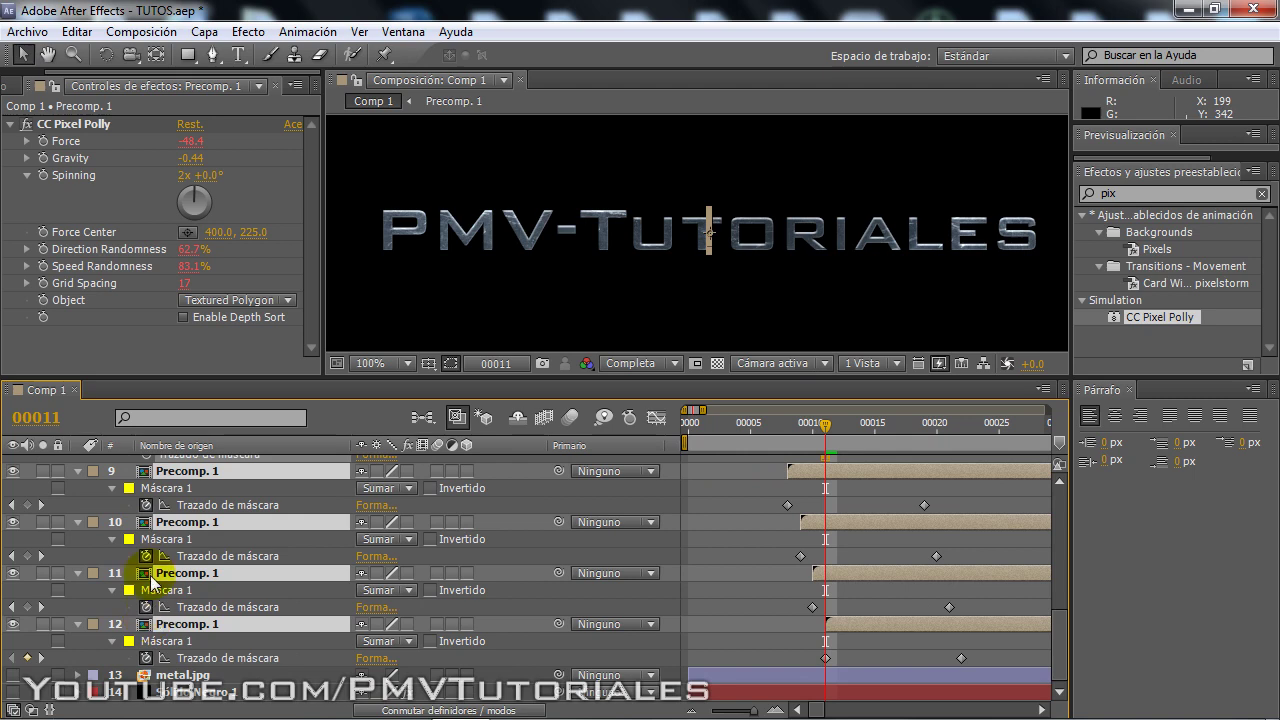
{"action": "left_click", "coordinate": [147, 505], "text": "shift"}
{"action": "left_click", "coordinate": [147, 556], "text": "shift"}
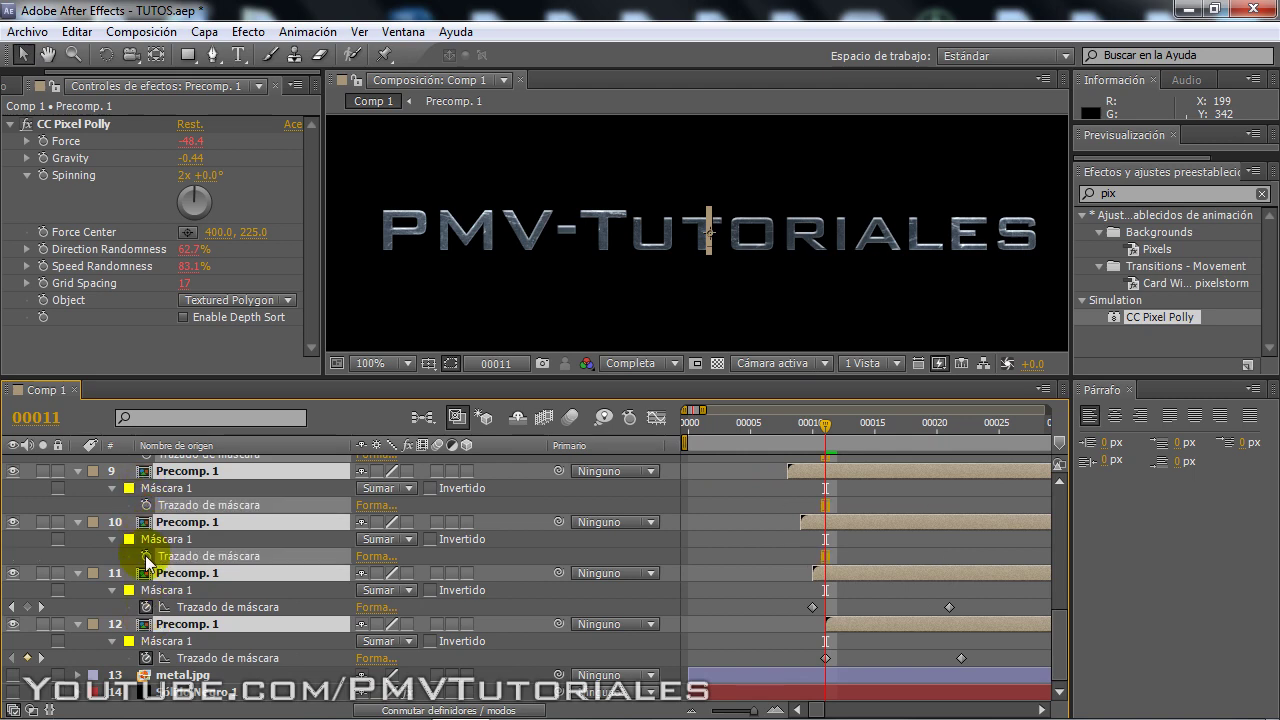
{"action": "left_click", "coordinate": [148, 607], "text": "shift"}
{"action": "left_click", "coordinate": [149, 658], "text": "shift"}
{"action": "scroll", "coordinate": [158, 590], "scroll_direction": "up", "scroll_amount": 8}
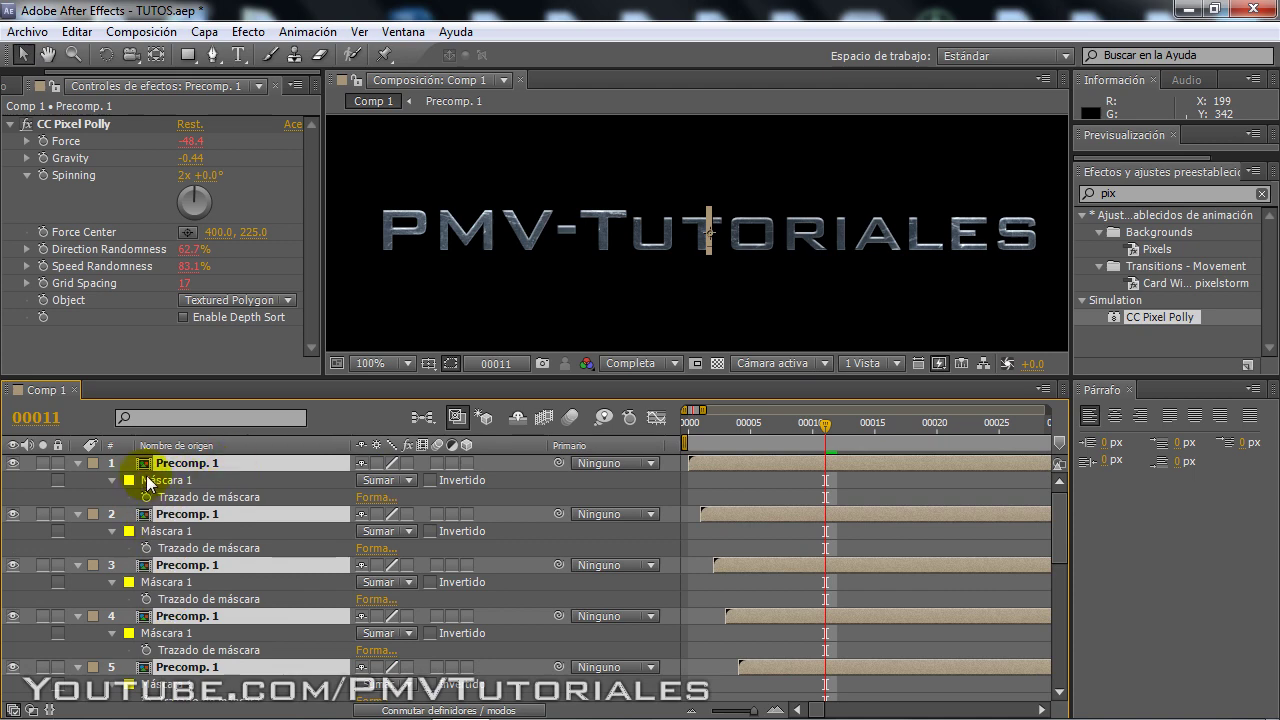
{"action": "key", "text": "u"}
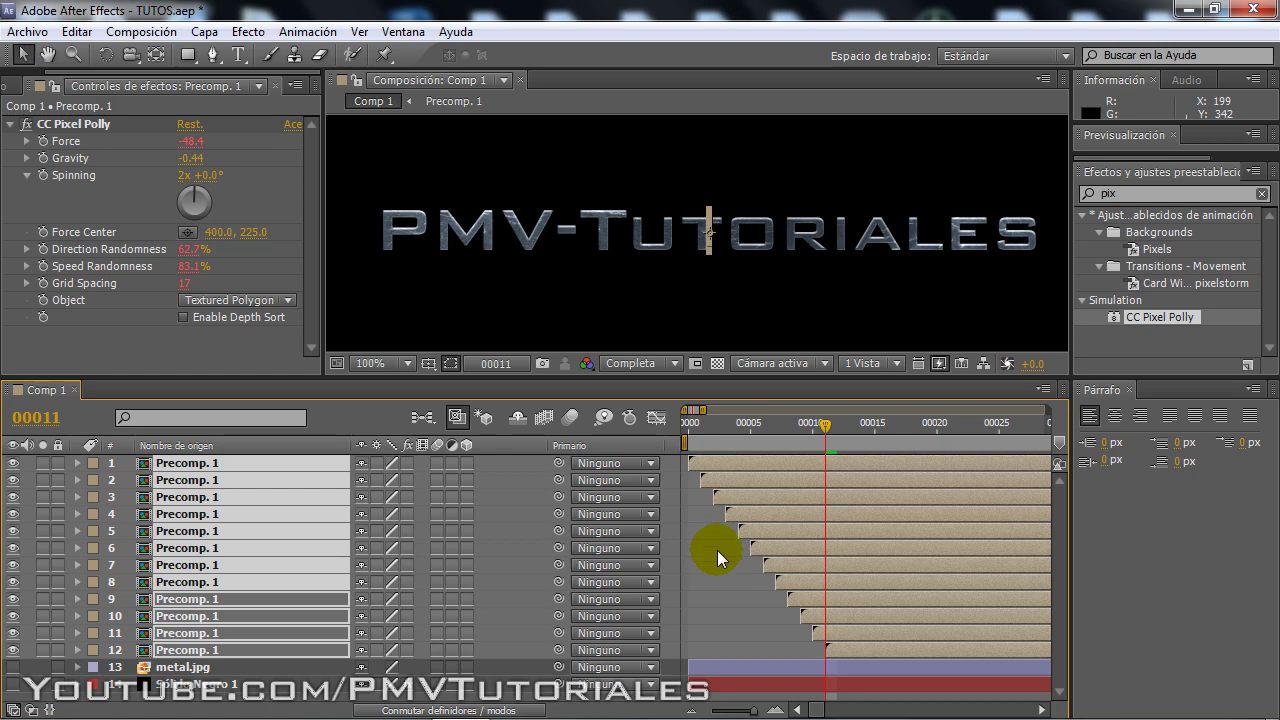
{"action": "left_click", "coordinate": [714, 424]}
{"action": "left_click_drag", "start_coordinate": [714, 424], "coordinate": [688, 426]}
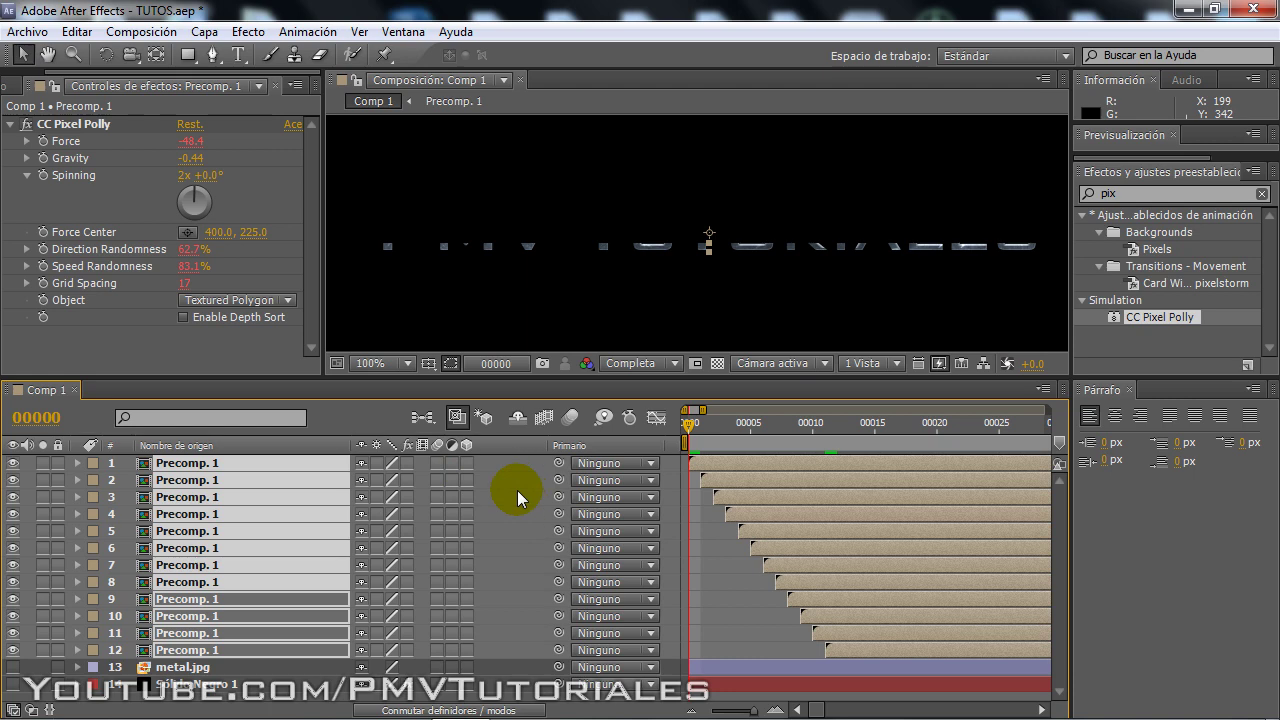
{"action": "left_click", "coordinate": [493, 466]}
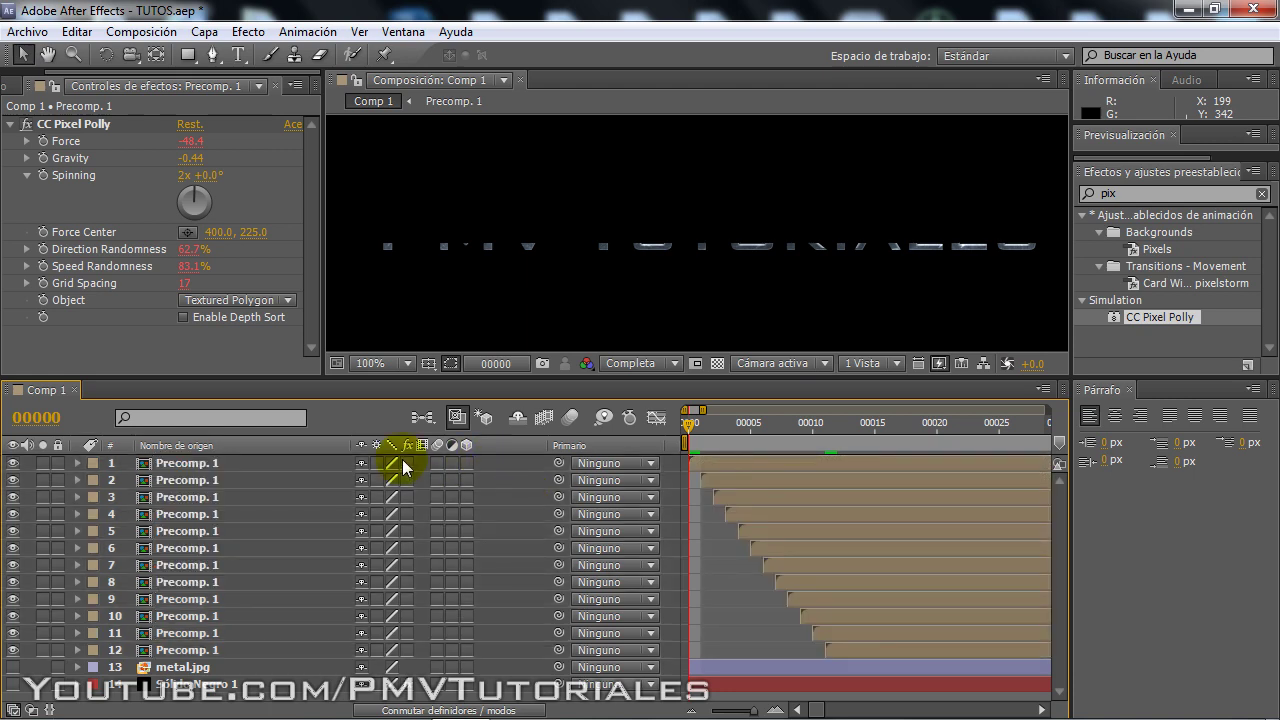
{"action": "left_click_drag", "start_coordinate": [405, 463], "coordinate": [407, 650]}
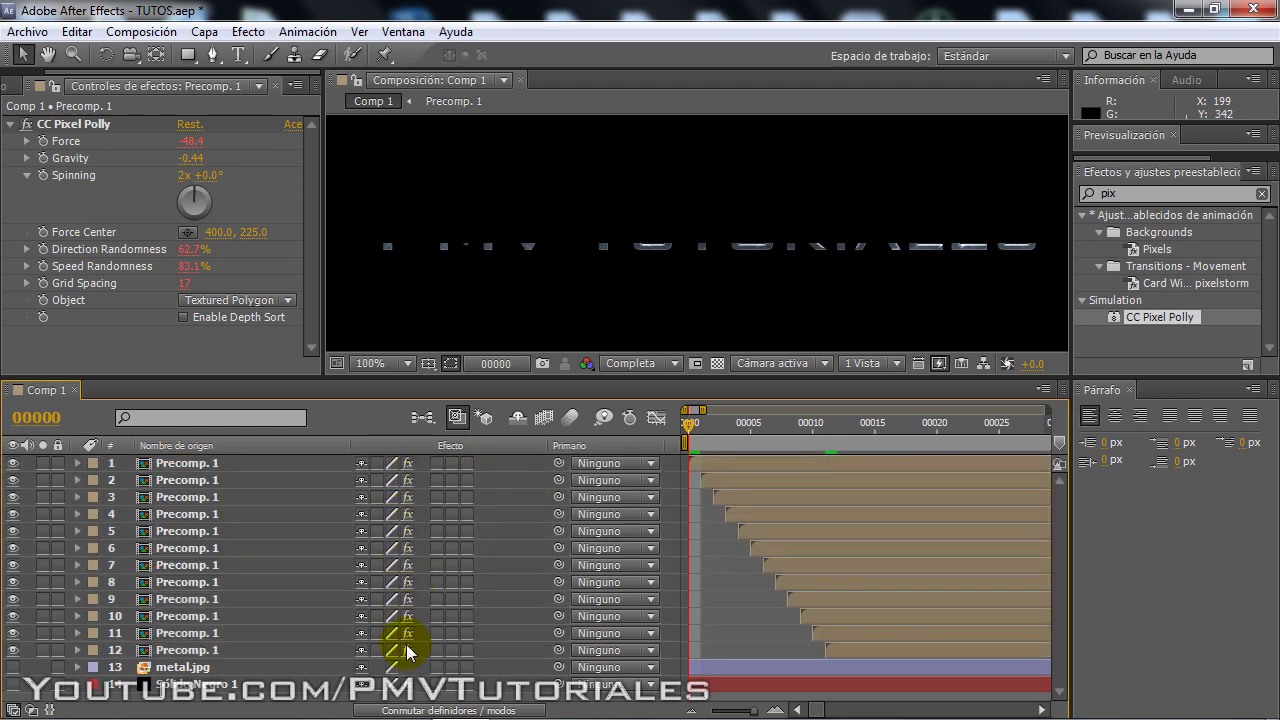
{"action": "left_click_drag", "start_coordinate": [405, 463], "coordinate": [413, 536]}
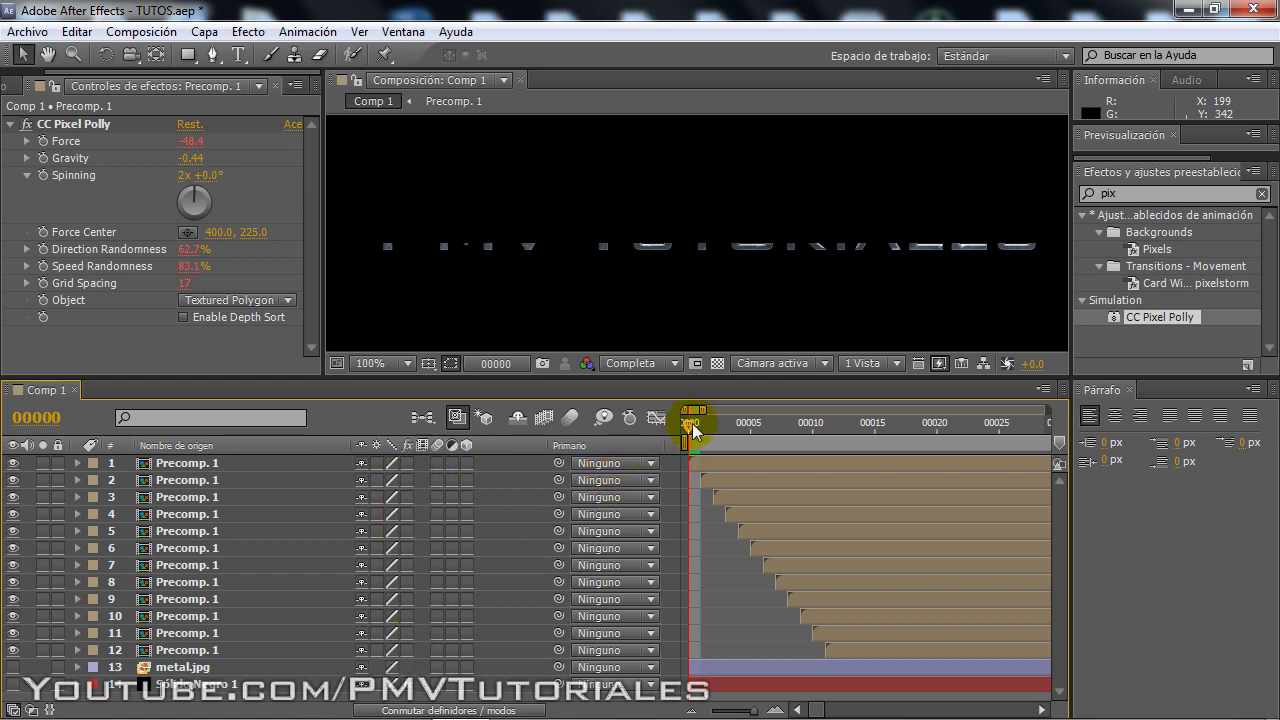
{"action": "left_click_drag", "start_coordinate": [690, 420], "coordinate": [825, 419]}
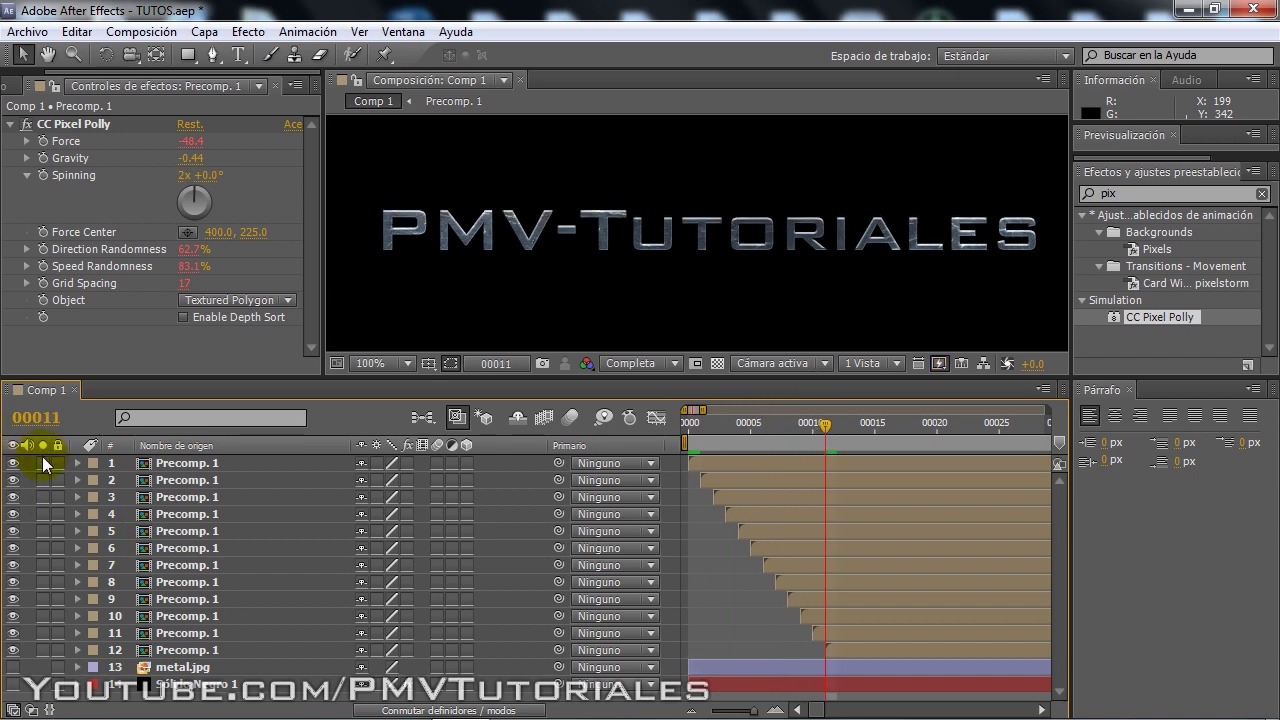
{"action": "left_click", "coordinate": [44, 549]}
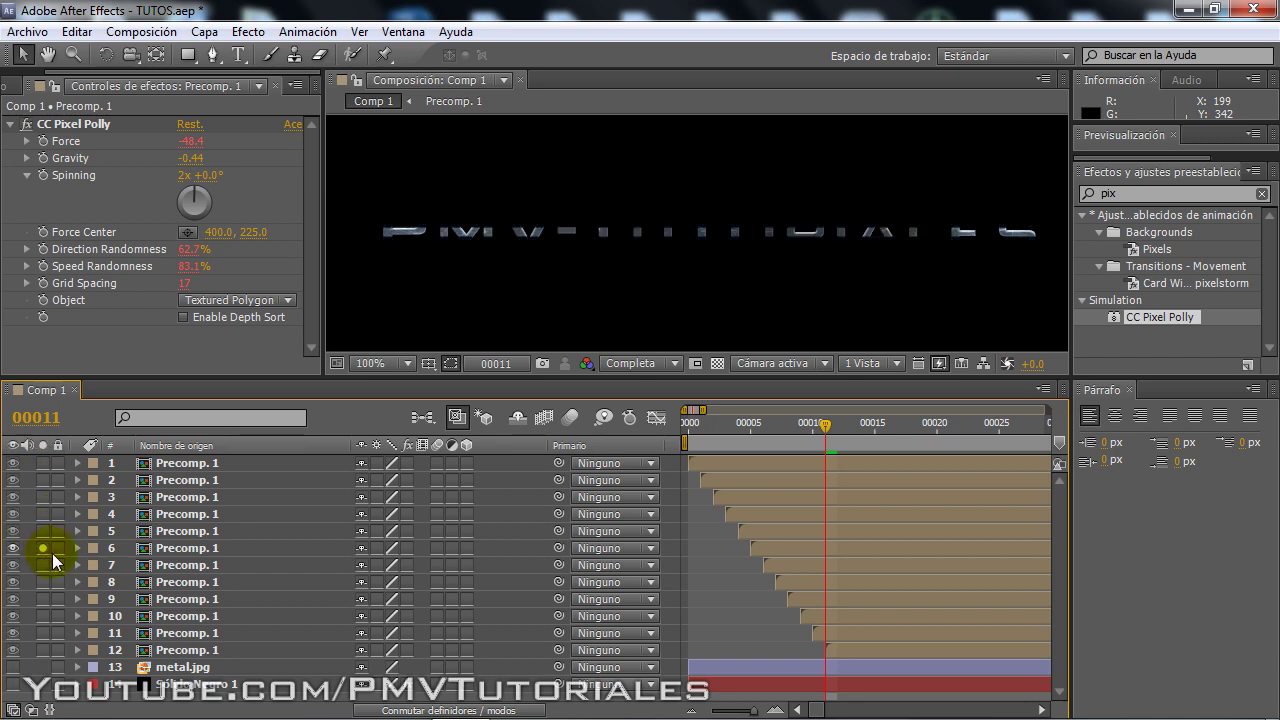
{"action": "left_click", "coordinate": [150, 548]}
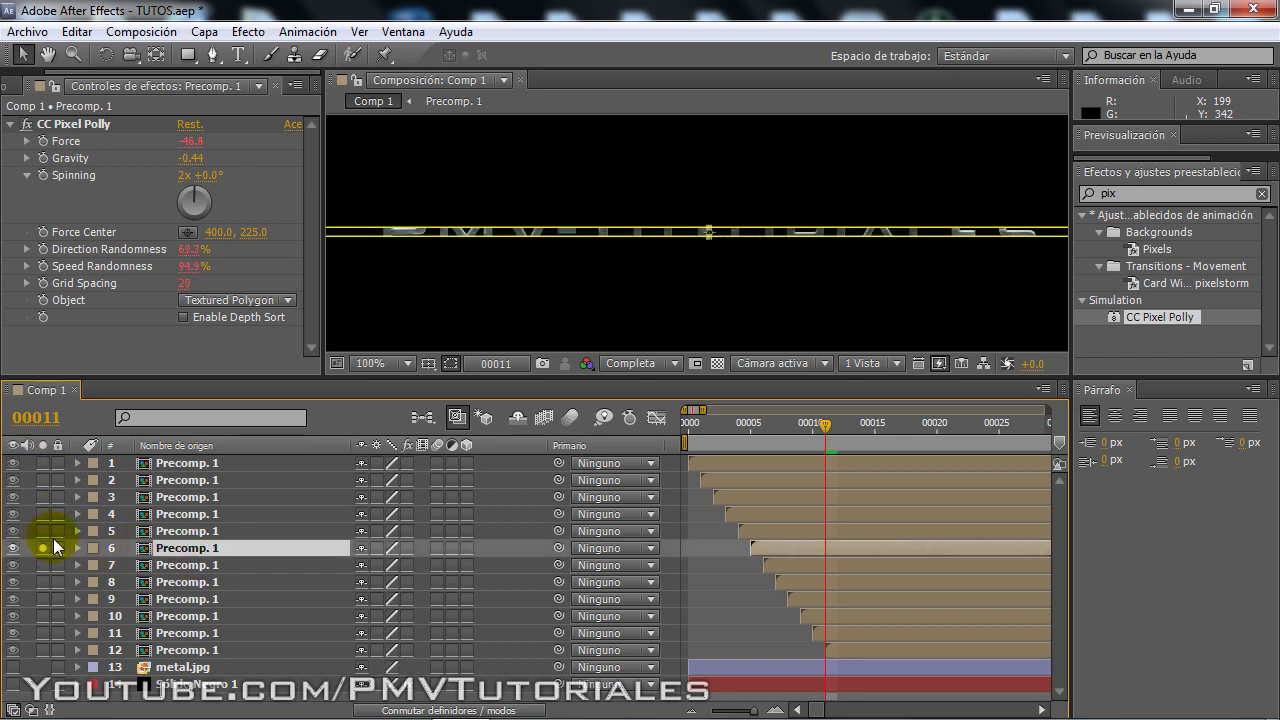
{"action": "left_click", "coordinate": [453, 365]}
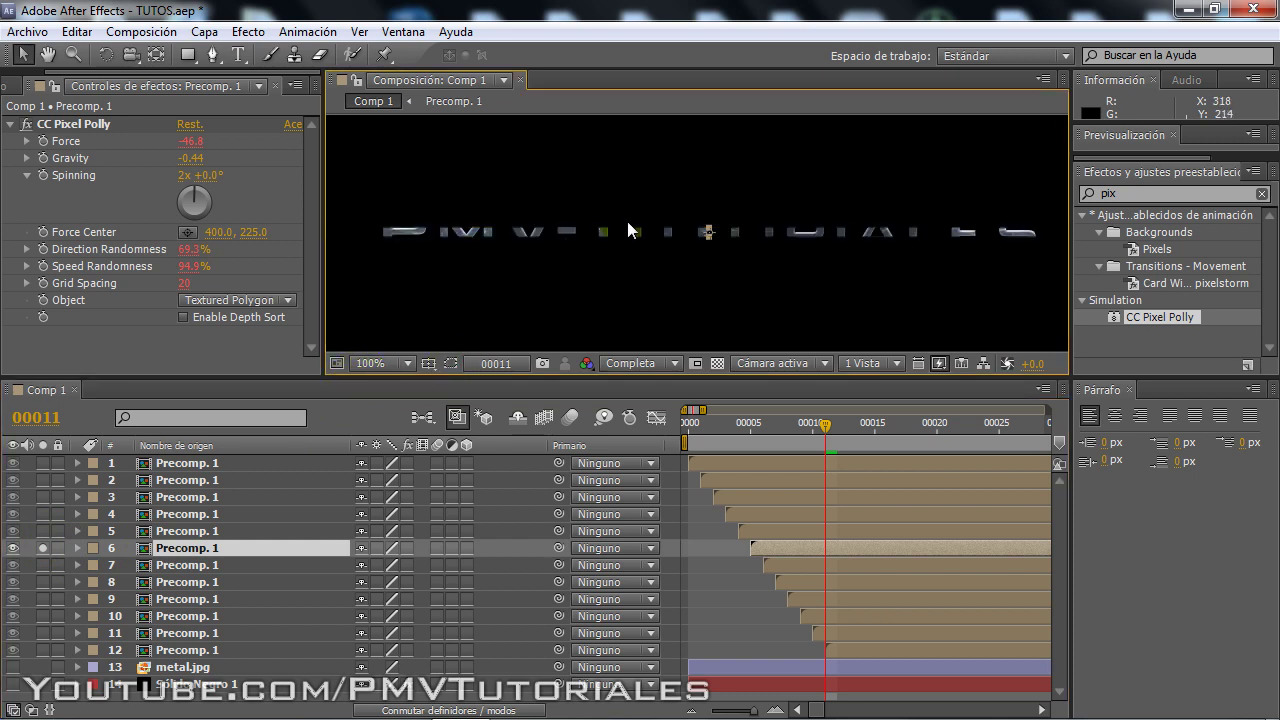
{"action": "left_click", "coordinate": [42, 548]}
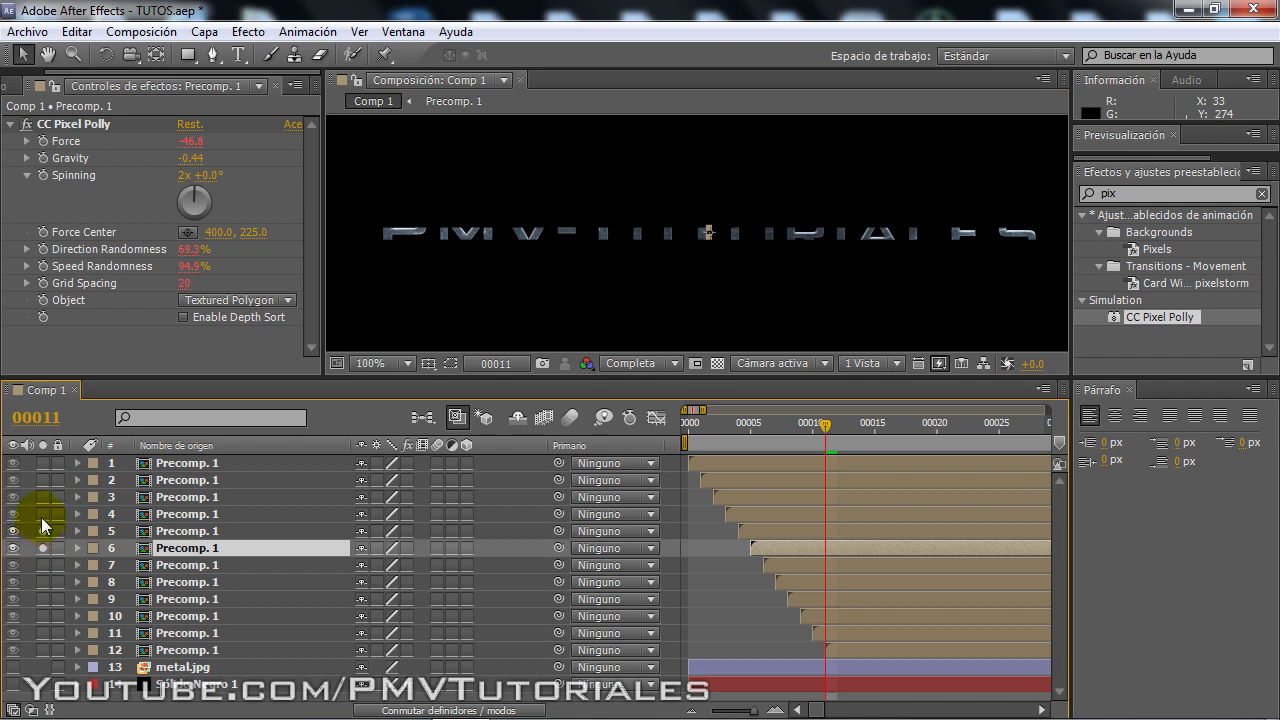
{"action": "left_click", "coordinate": [42, 514]}
{"action": "left_click_drag", "start_coordinate": [44, 512], "coordinate": [44, 493]}
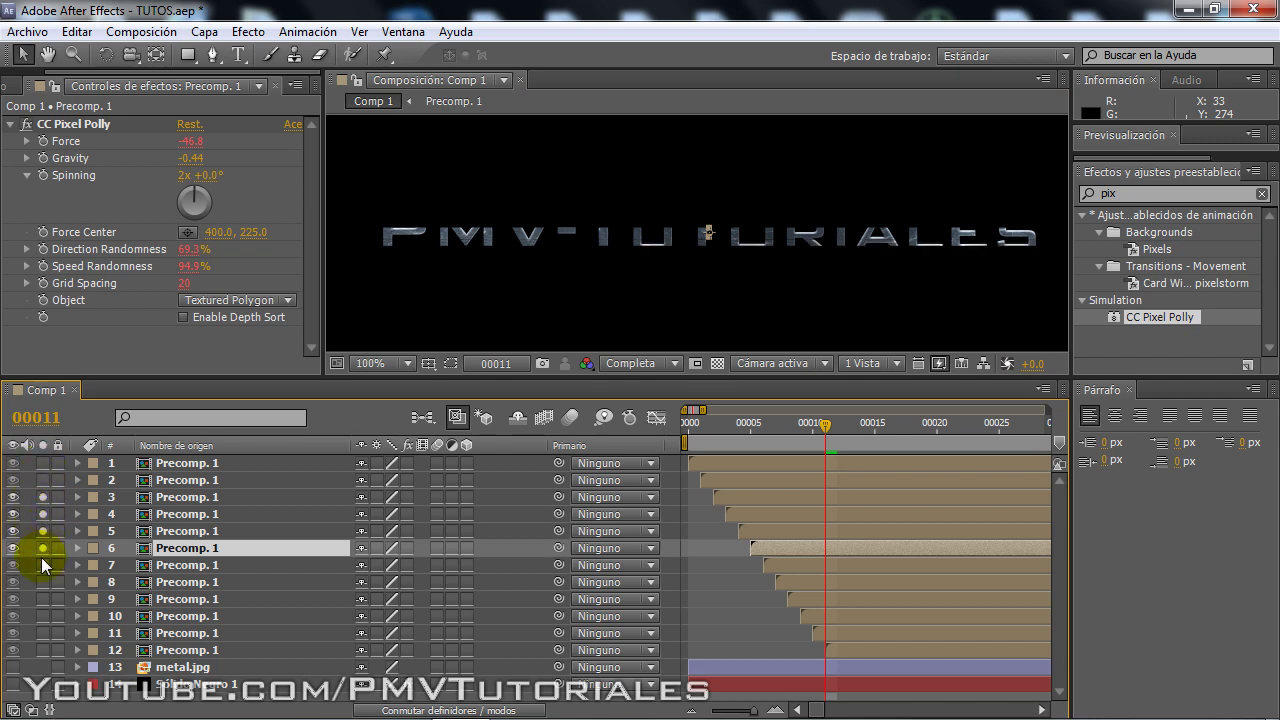
{"action": "left_click_drag", "start_coordinate": [43, 565], "coordinate": [42, 582]}
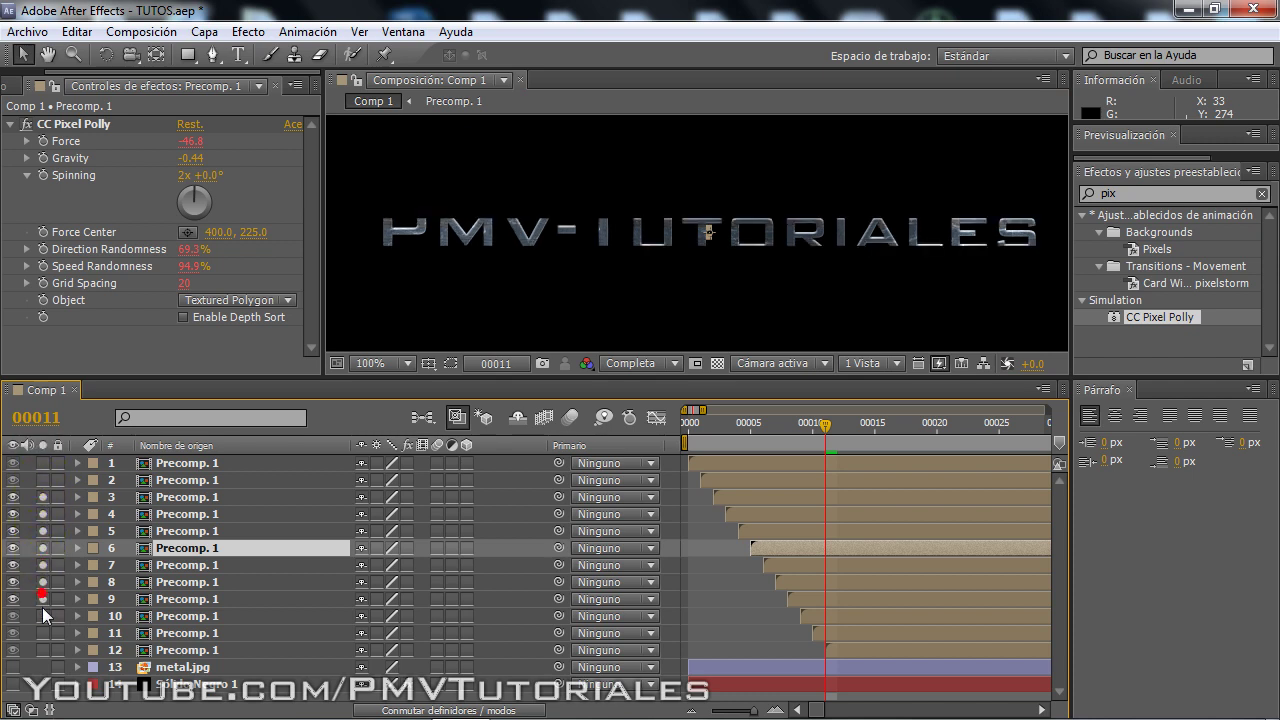
{"action": "left_click", "coordinate": [43, 598]}
{"action": "left_click_drag", "start_coordinate": [45, 595], "coordinate": [42, 497]}
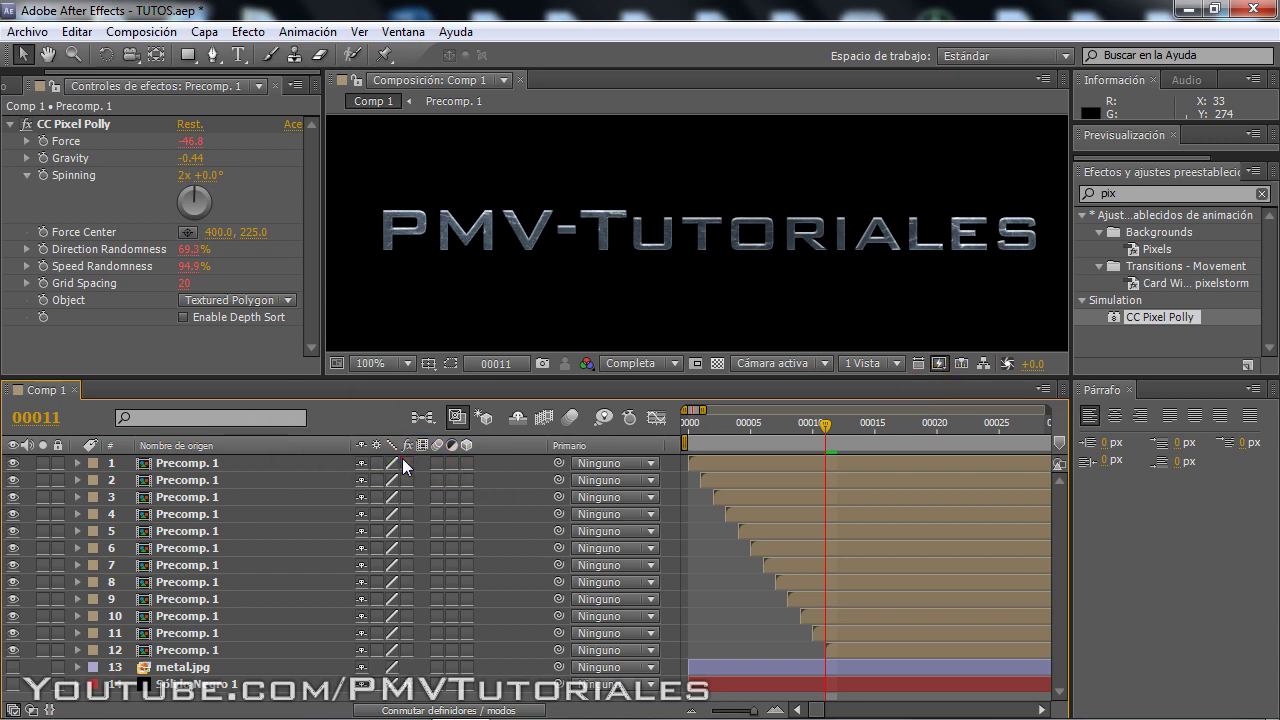
Enable the fx switch on layers 1–12, preview the shatter, and return to frame 0.
{"action": "left_click_drag", "start_coordinate": [407, 463], "coordinate": [407, 650]}
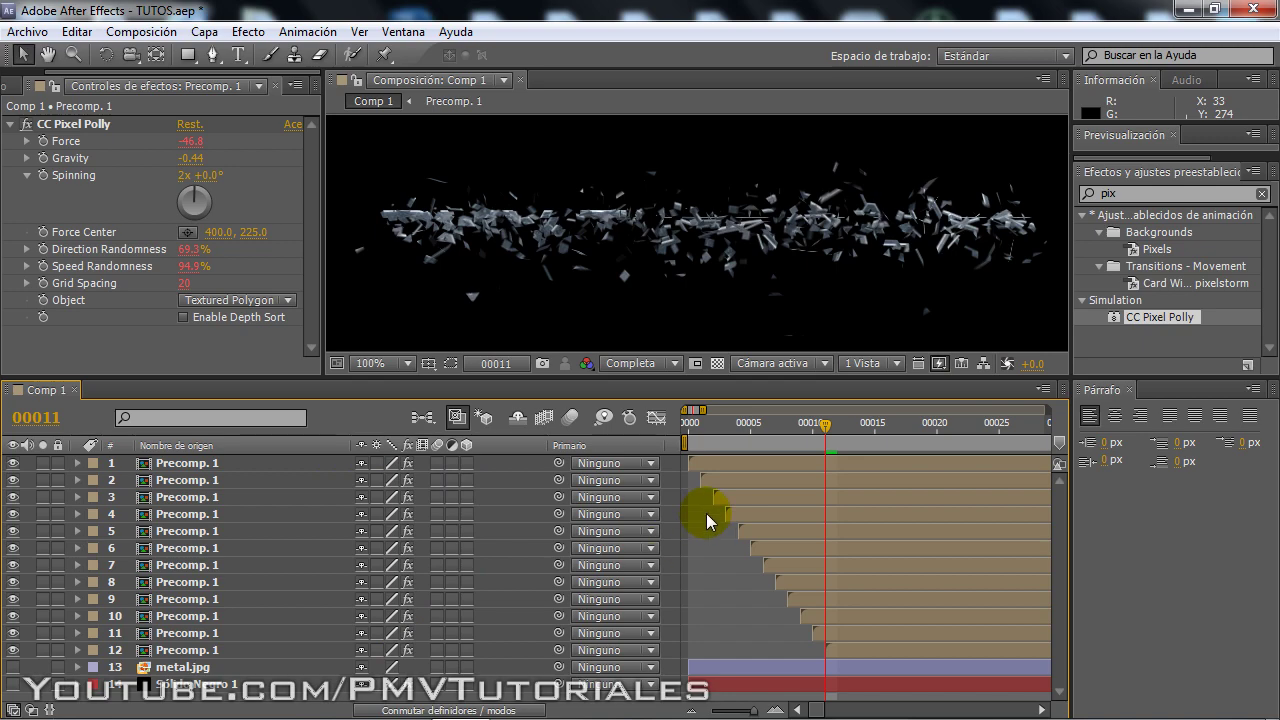
{"action": "key", "text": "space"}
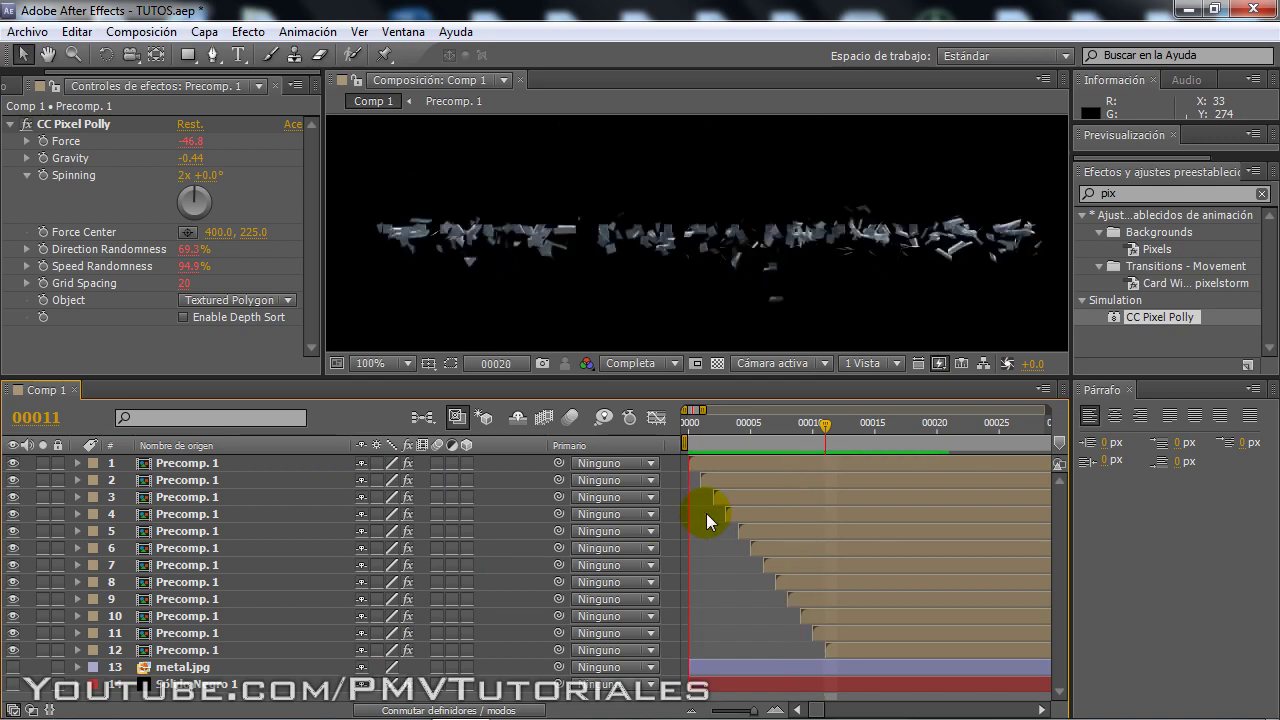
{"action": "key", "text": "space"}
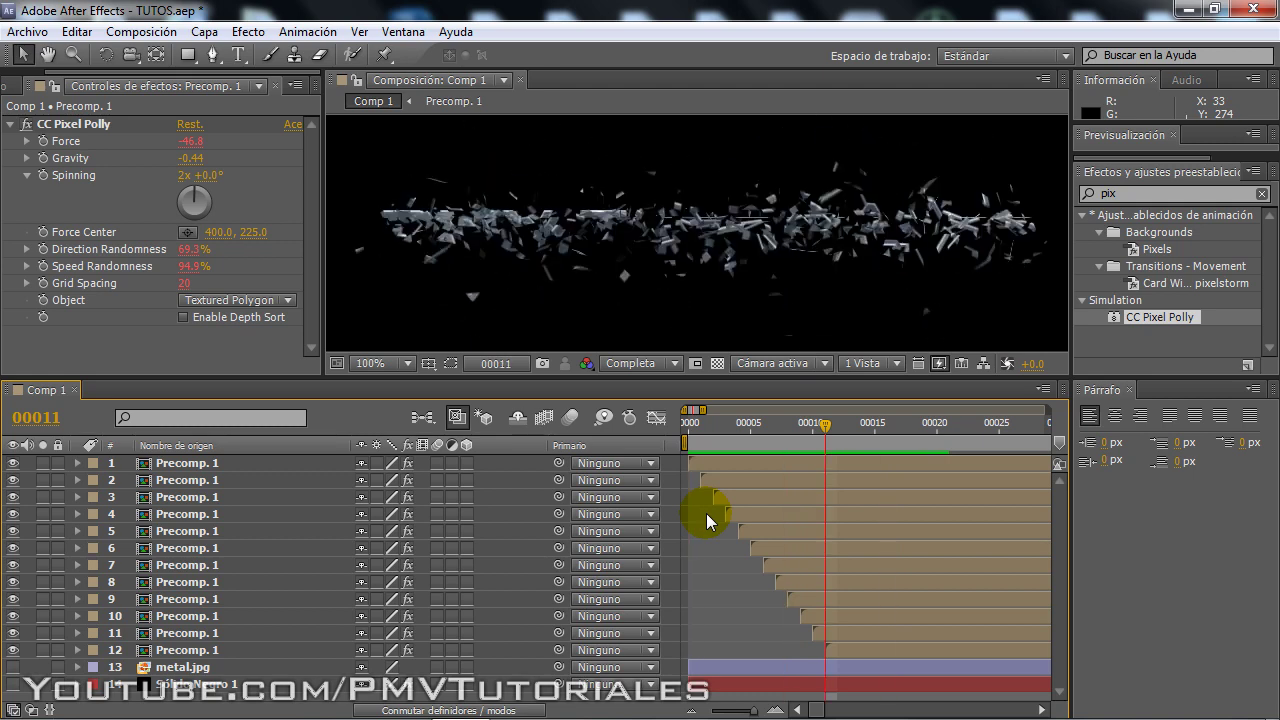
{"action": "left_click_drag", "start_coordinate": [683, 428], "coordinate": [732, 429]}
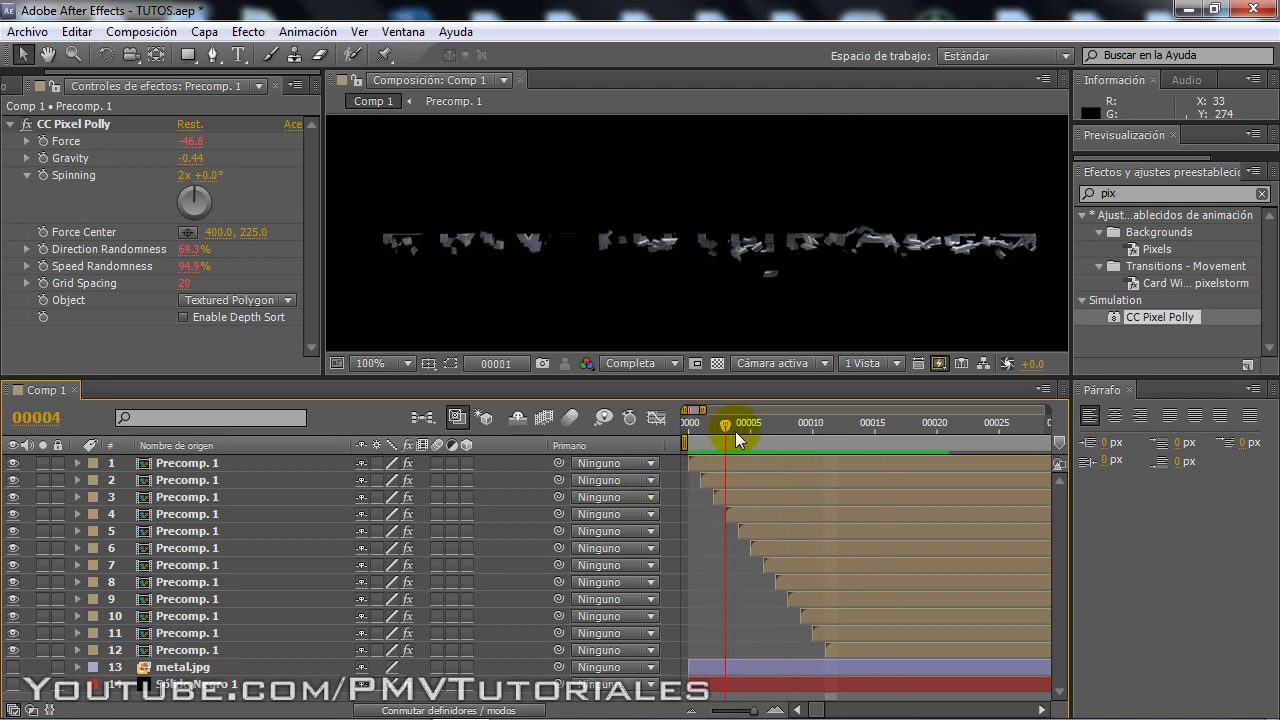
{"action": "left_click_drag", "start_coordinate": [732, 429], "coordinate": [679, 432]}
{"action": "left_click", "coordinate": [904, 686]}
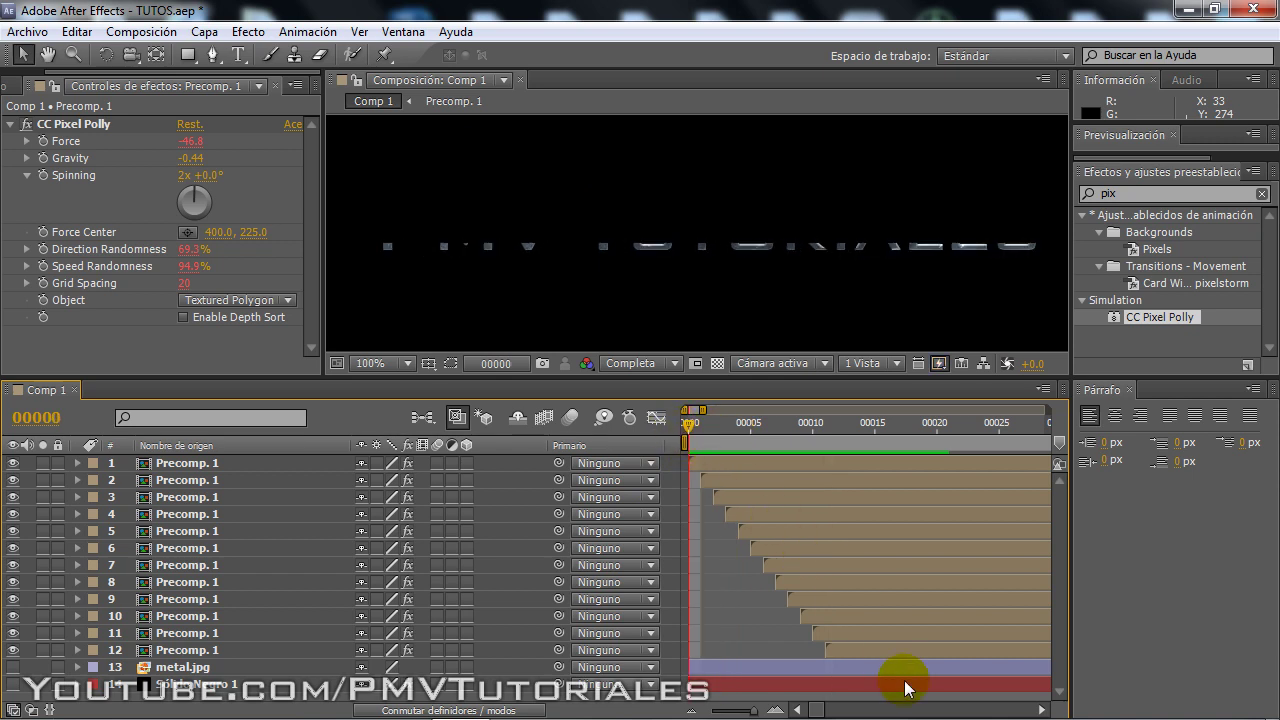
{"action": "left_click", "coordinate": [852, 649]}
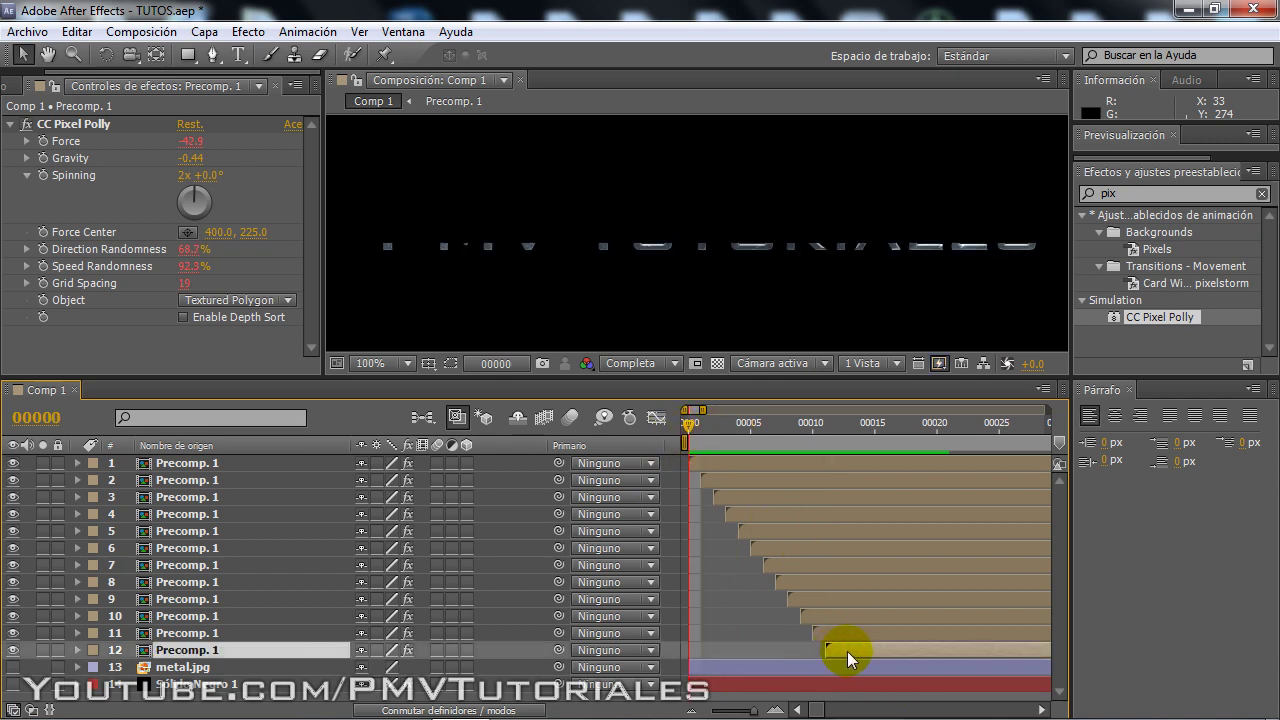
Select layers 1–12 and rerun Sequencer.jsx with a 1-frame offset.
{"action": "left_click", "coordinate": [801, 461], "text": "shift"}
{"action": "left_click", "coordinate": [27, 31]}
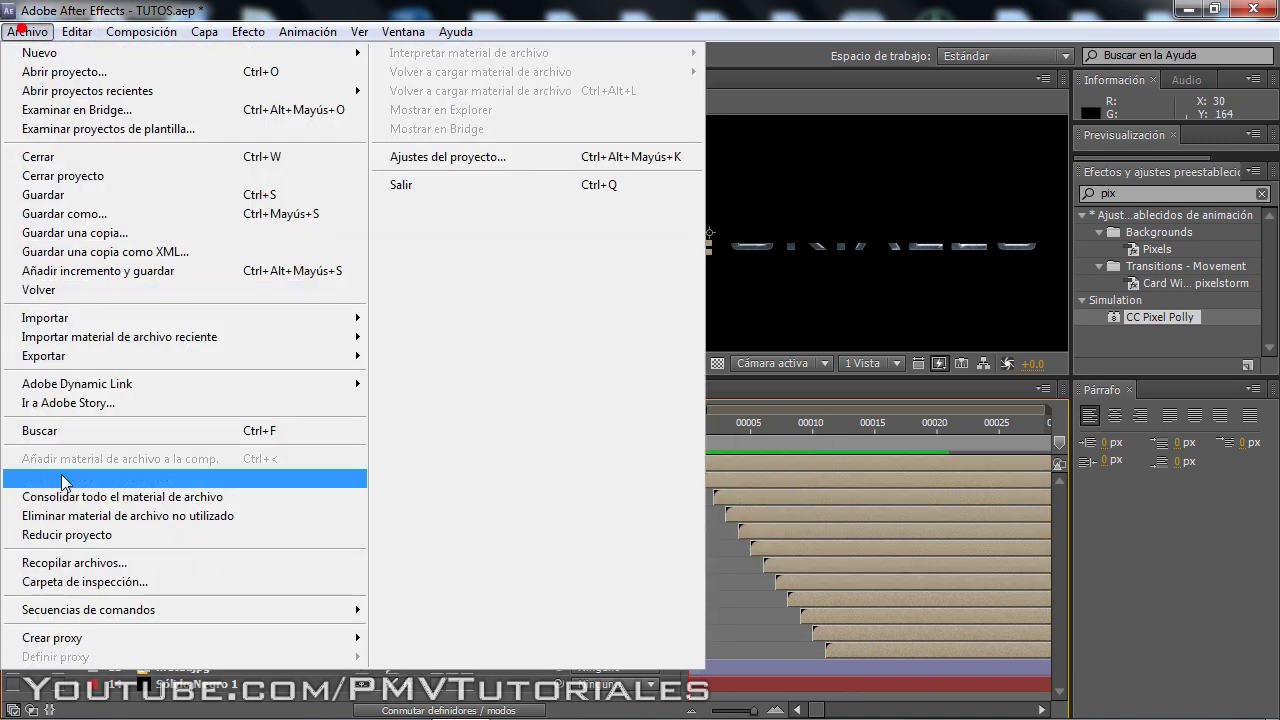
{"action": "mouse_move", "coordinate": [85, 610]}
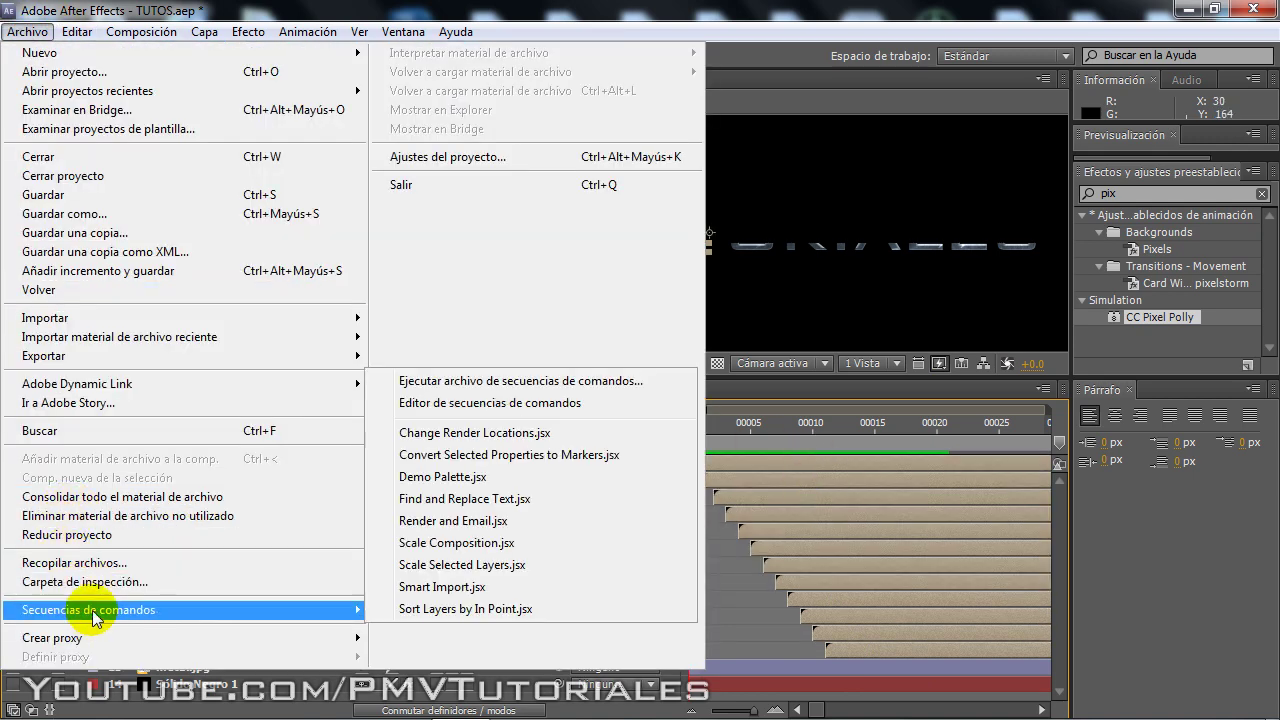
{"action": "left_click", "coordinate": [461, 388]}
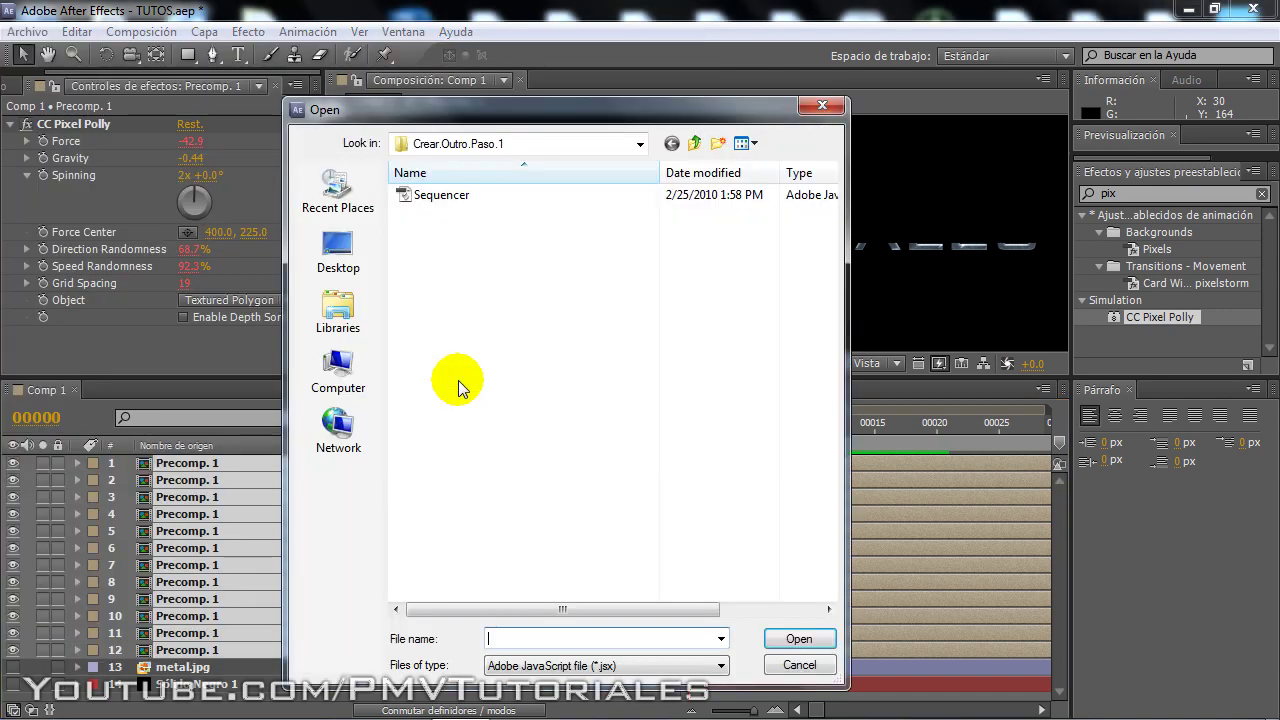
{"action": "double_click", "coordinate": [437, 195]}
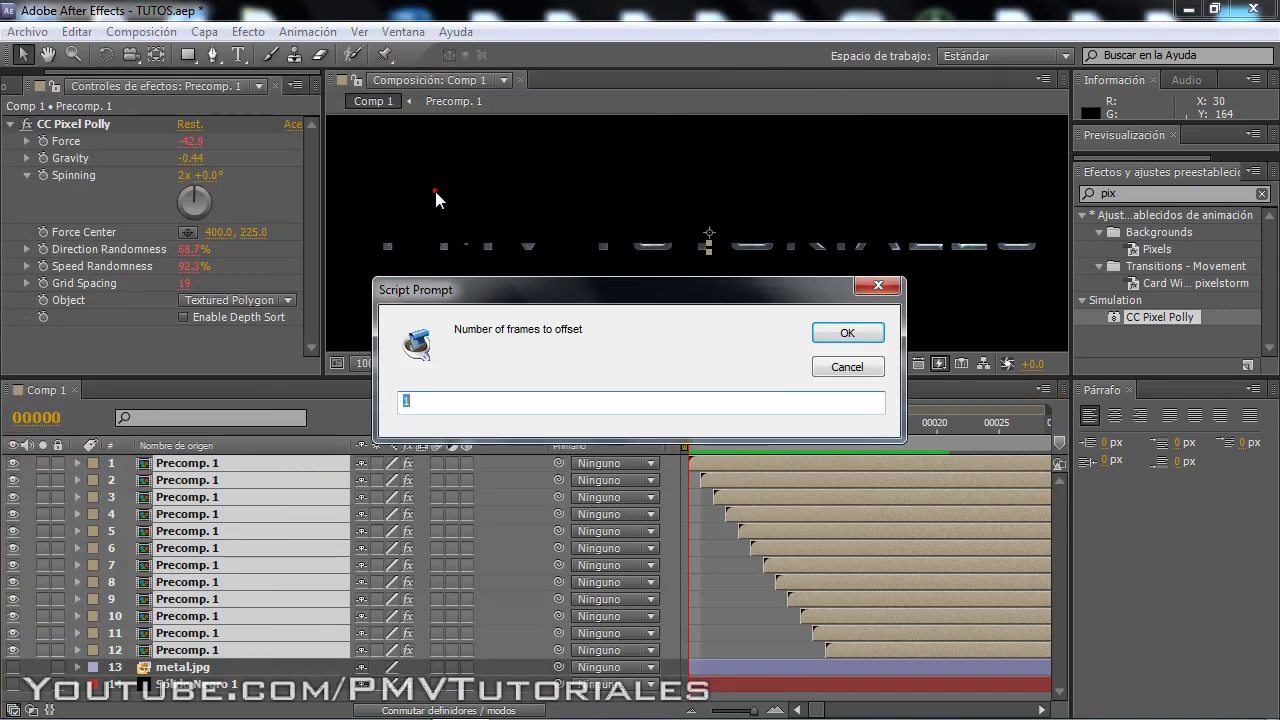
{"action": "left_click", "coordinate": [850, 333]}
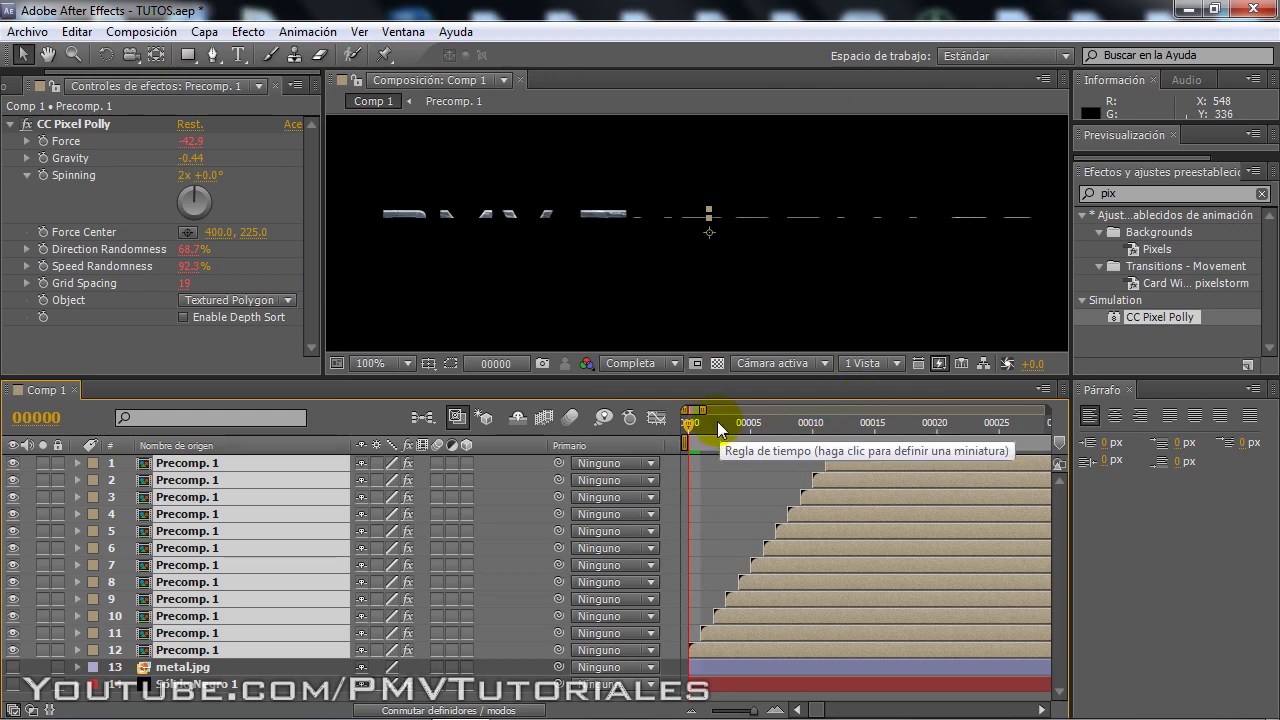
{"action": "key", "text": "KP_0"}
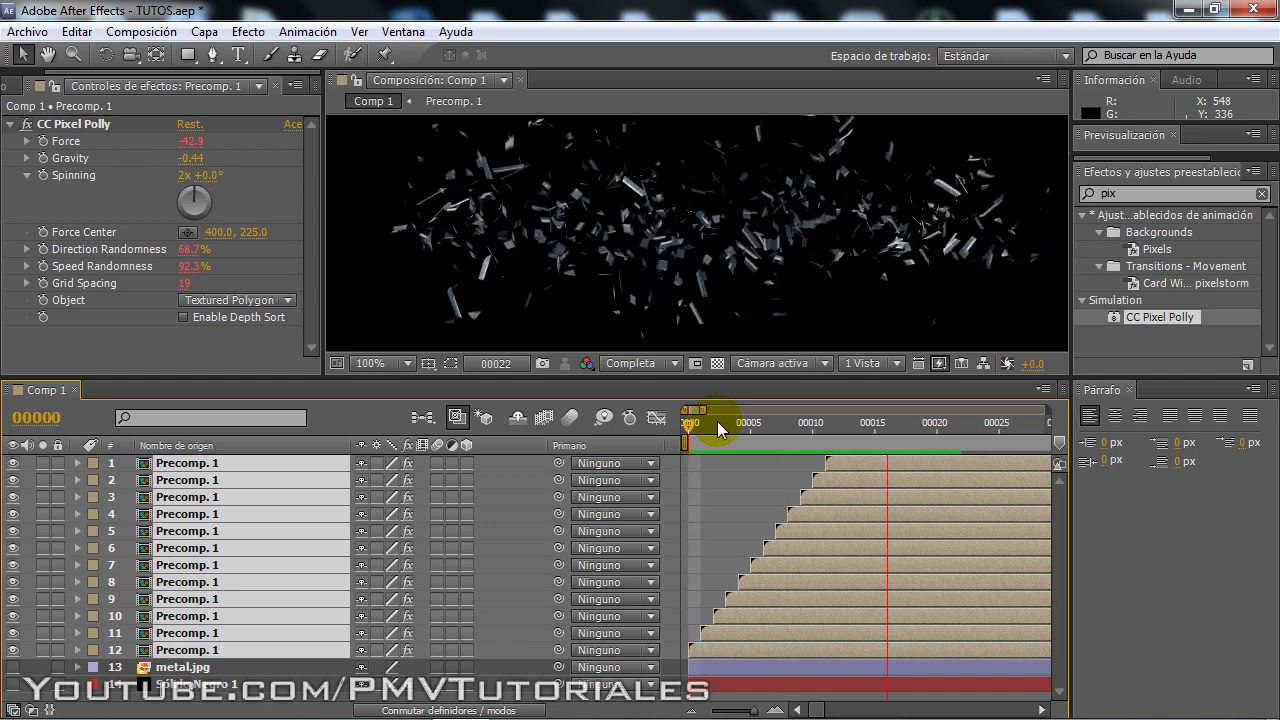
{"action": "key", "text": "space"}
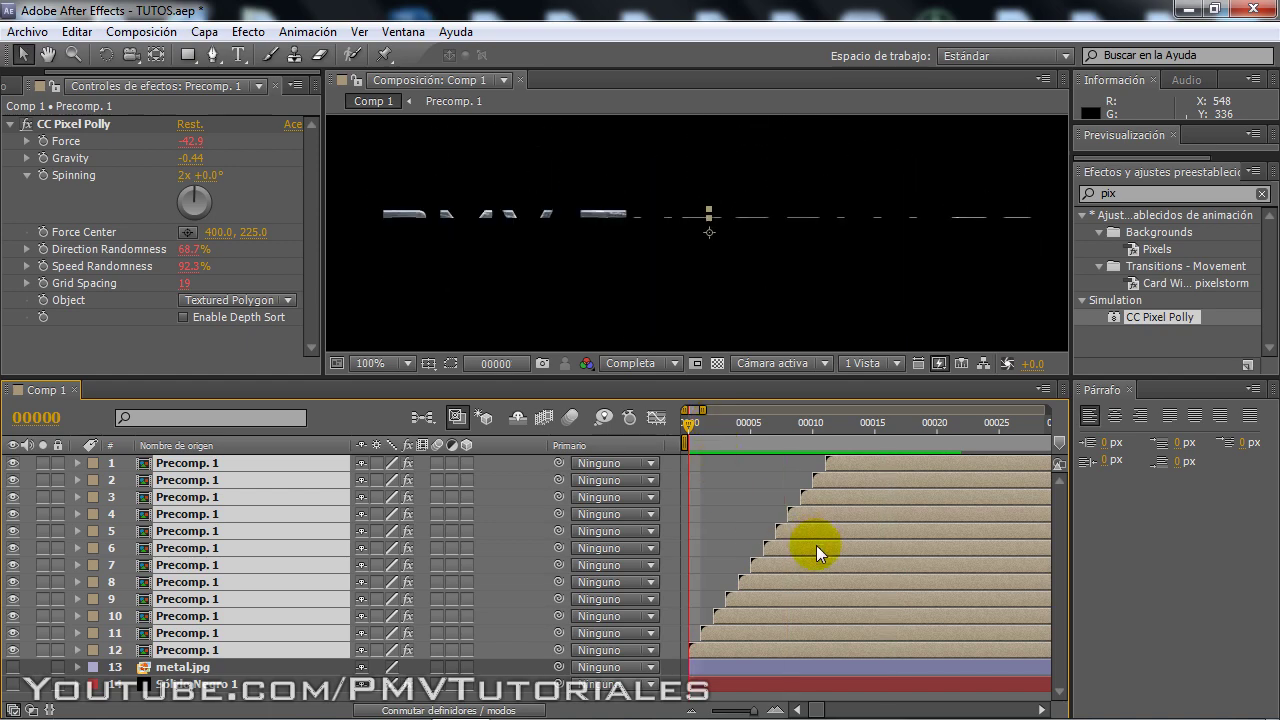
{"action": "left_click", "coordinate": [745, 503]}
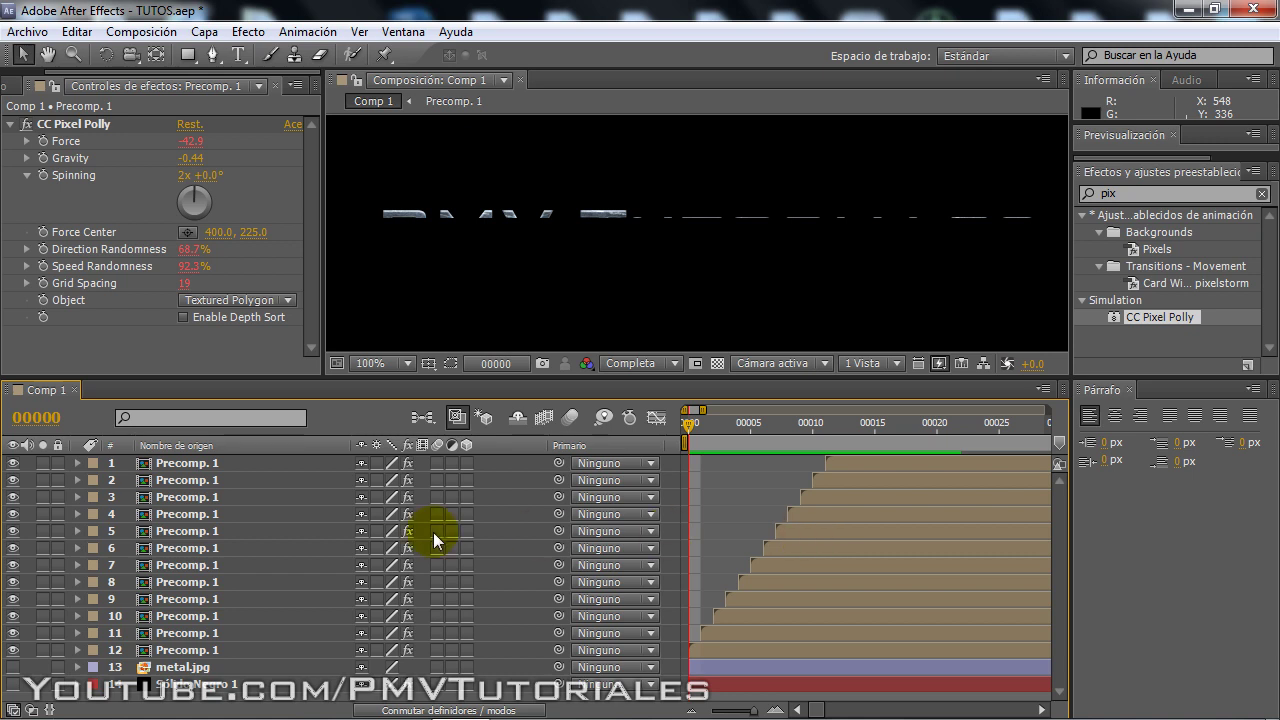
{"action": "left_click", "coordinate": [891, 466]}
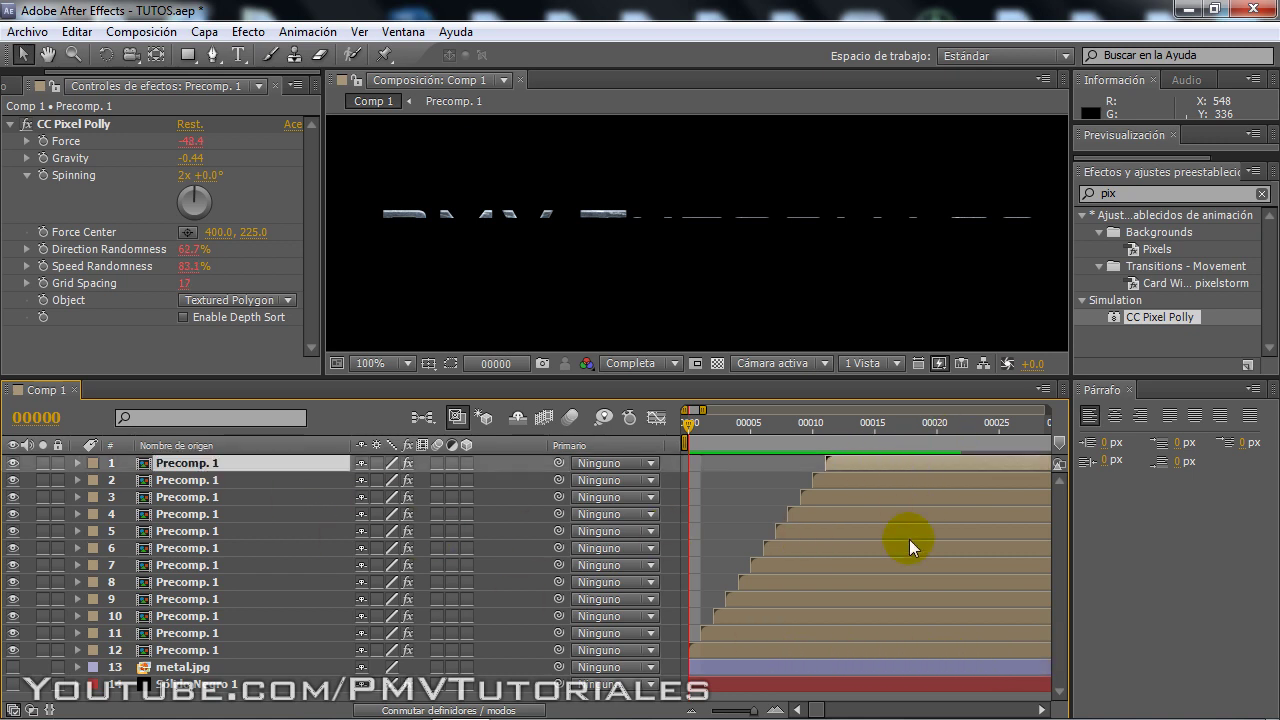
{"action": "left_click", "coordinate": [843, 649], "text": "shift"}
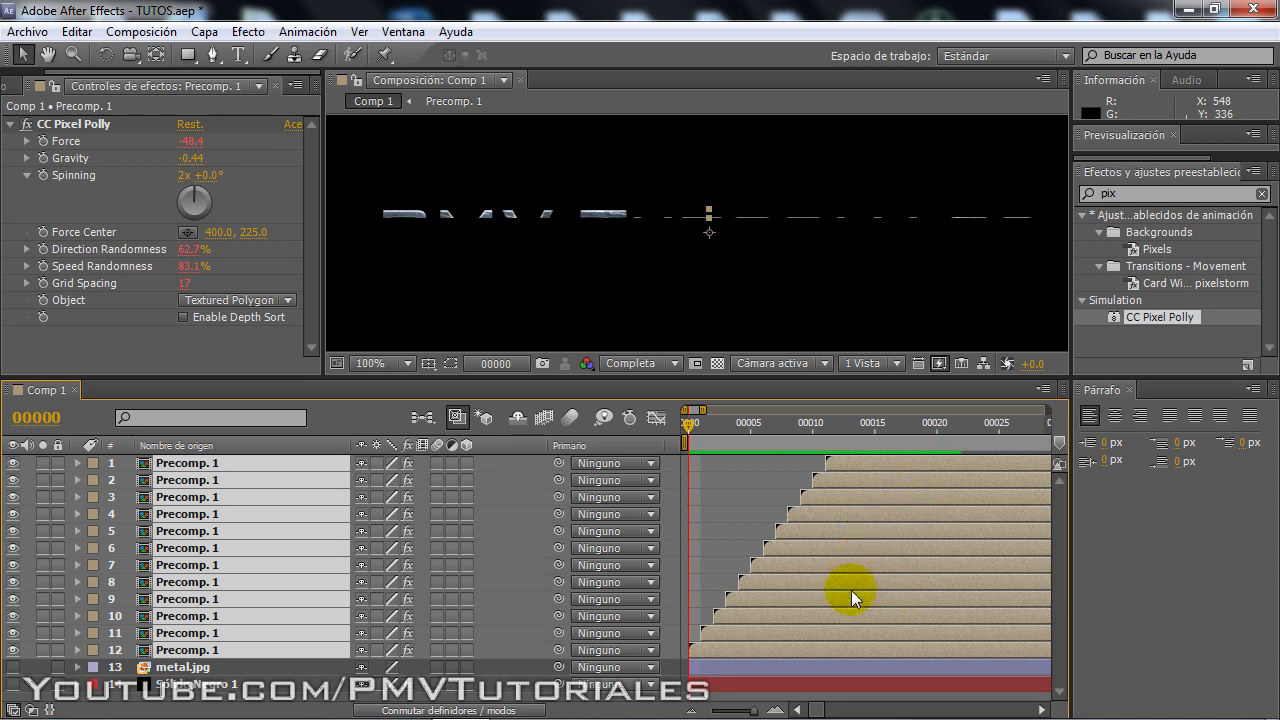
{"action": "left_click", "coordinate": [722, 521]}
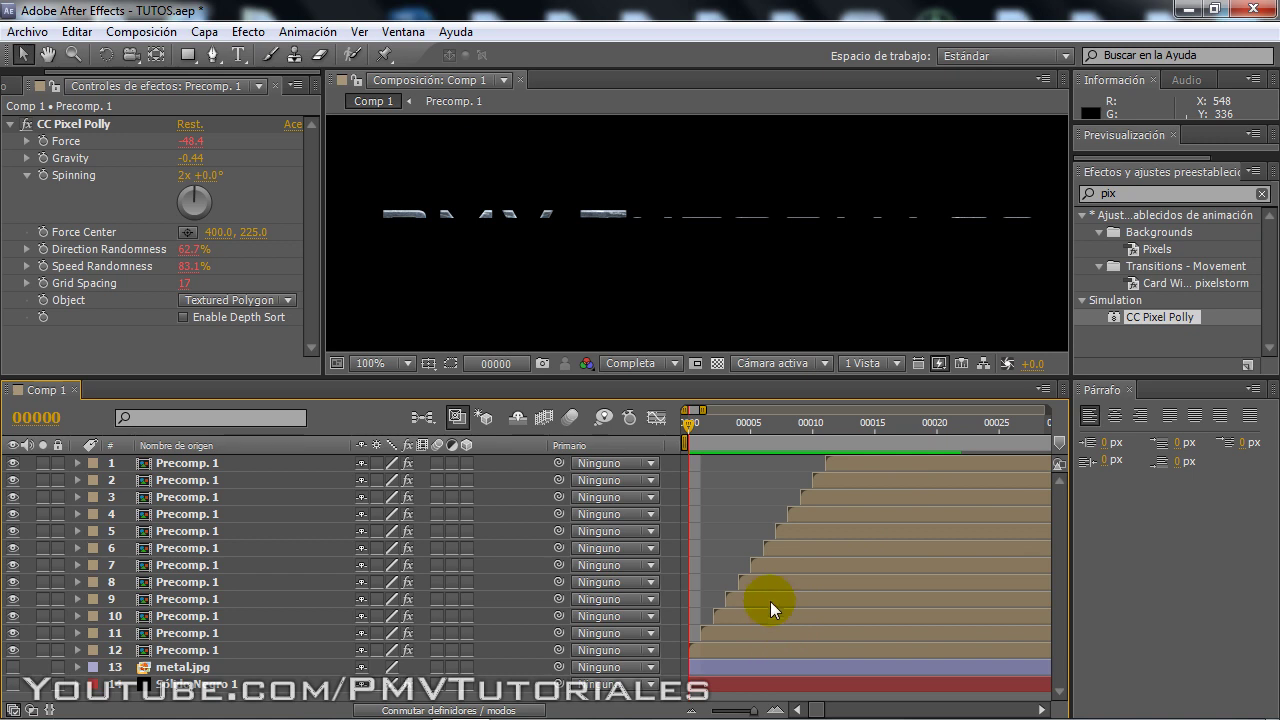
{"action": "mouse_move", "coordinate": [686, 419]}
{"action": "left_mouse_down"}
{"action": "mouse_move", "coordinate": [793, 421]}
{"action": "mouse_move", "coordinate": [677, 425]}
{"action": "left_mouse_up"}
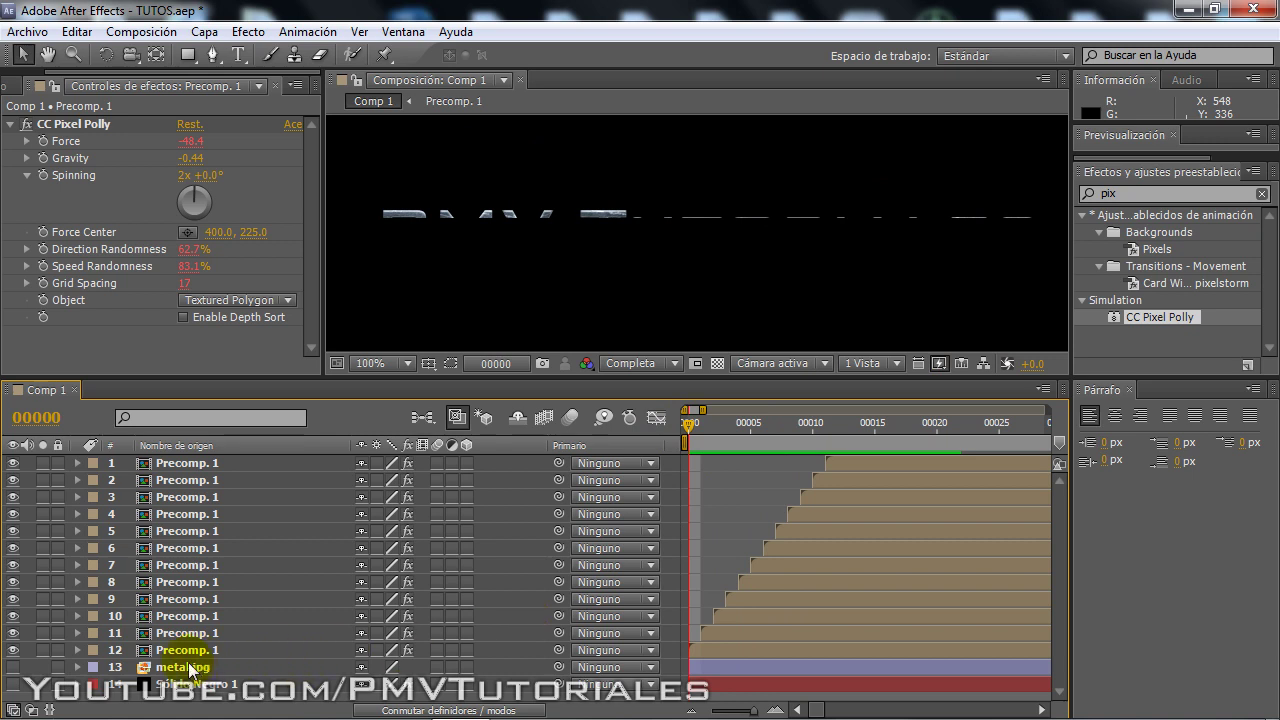
{"action": "left_click", "coordinate": [165, 652]}
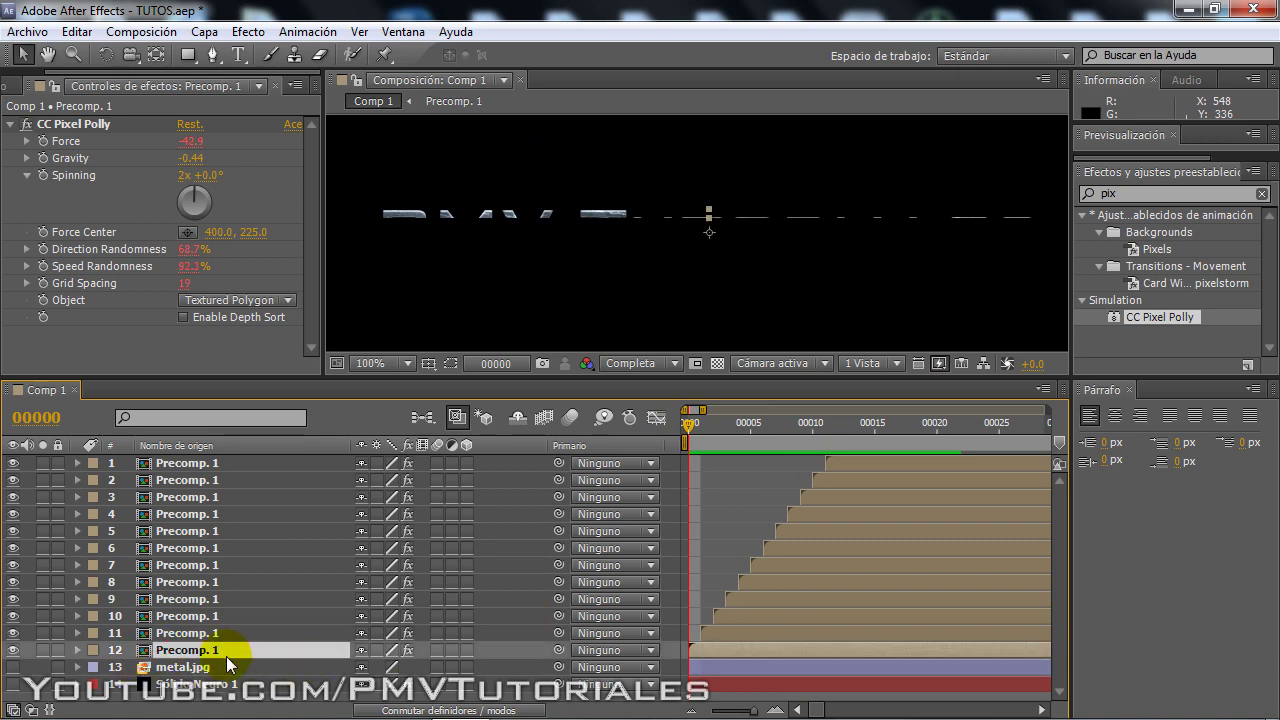
Duplicate layer 12 with Ctrl+D and set the new layer 13's label to Rojo.
{"action": "key", "text": "ctrl+d"}
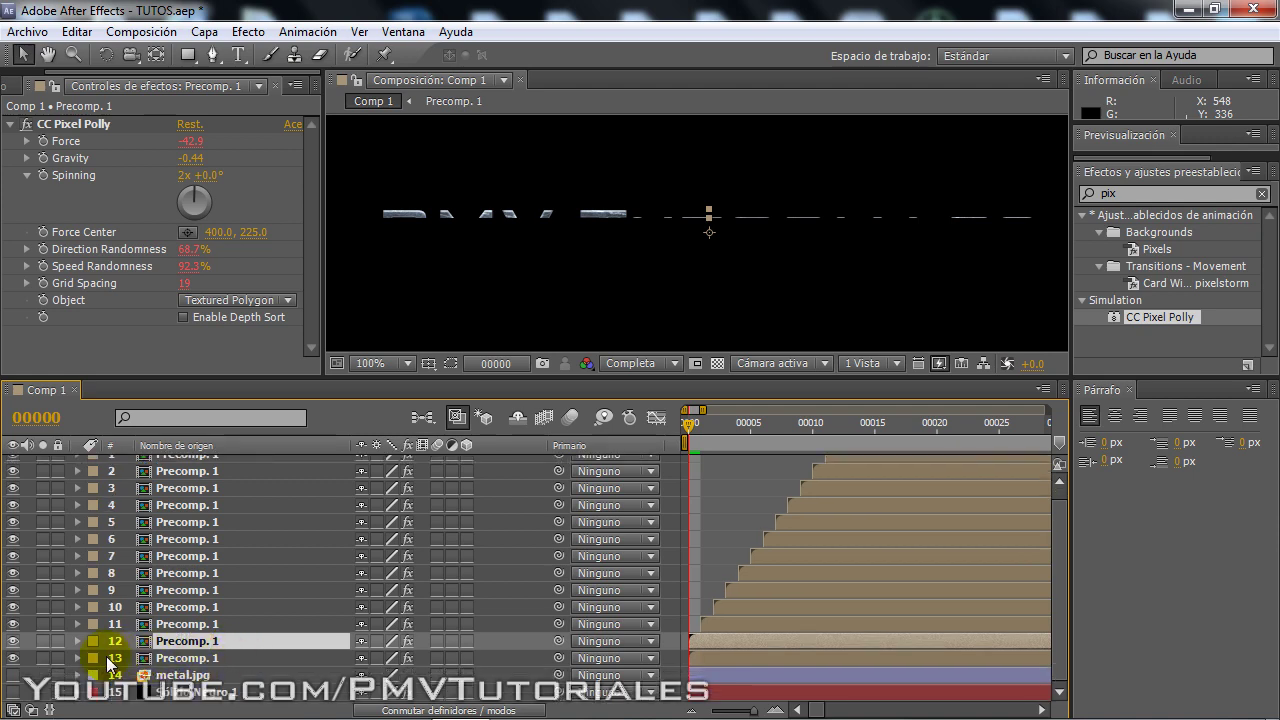
{"action": "left_click", "coordinate": [93, 658]}
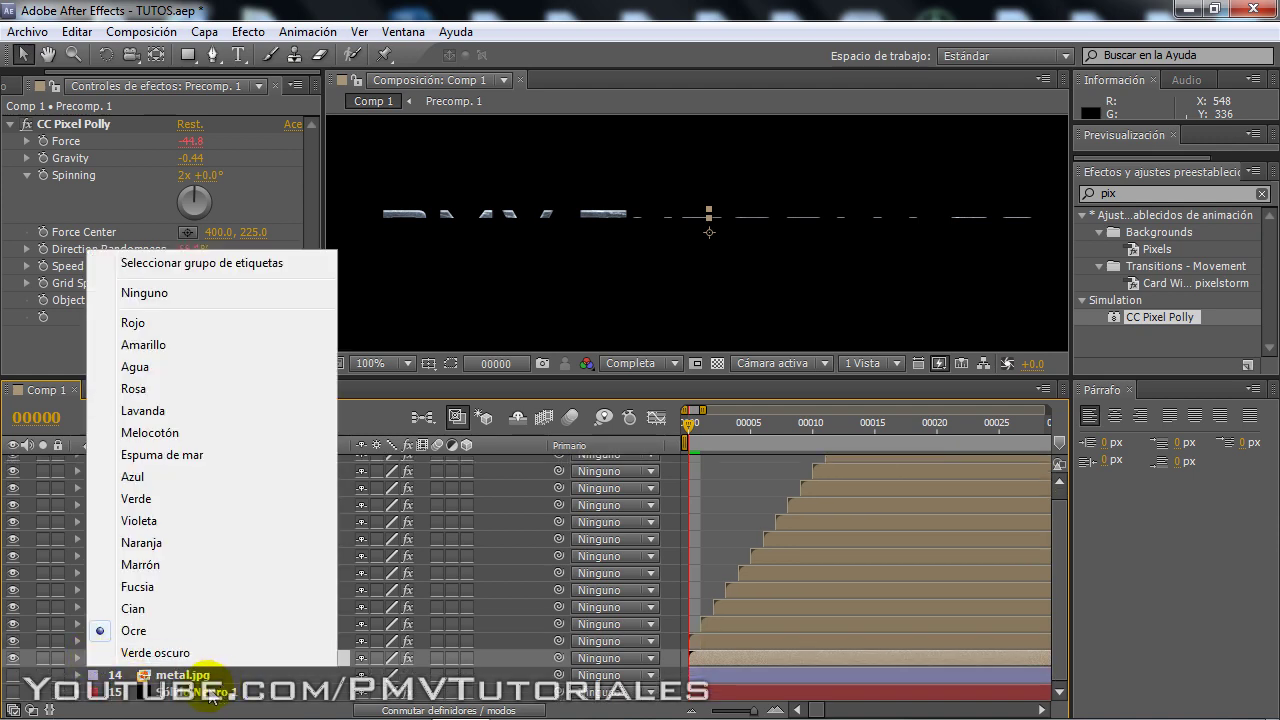
{"action": "left_click", "coordinate": [210, 695]}
{"action": "left_click", "coordinate": [193, 697]}
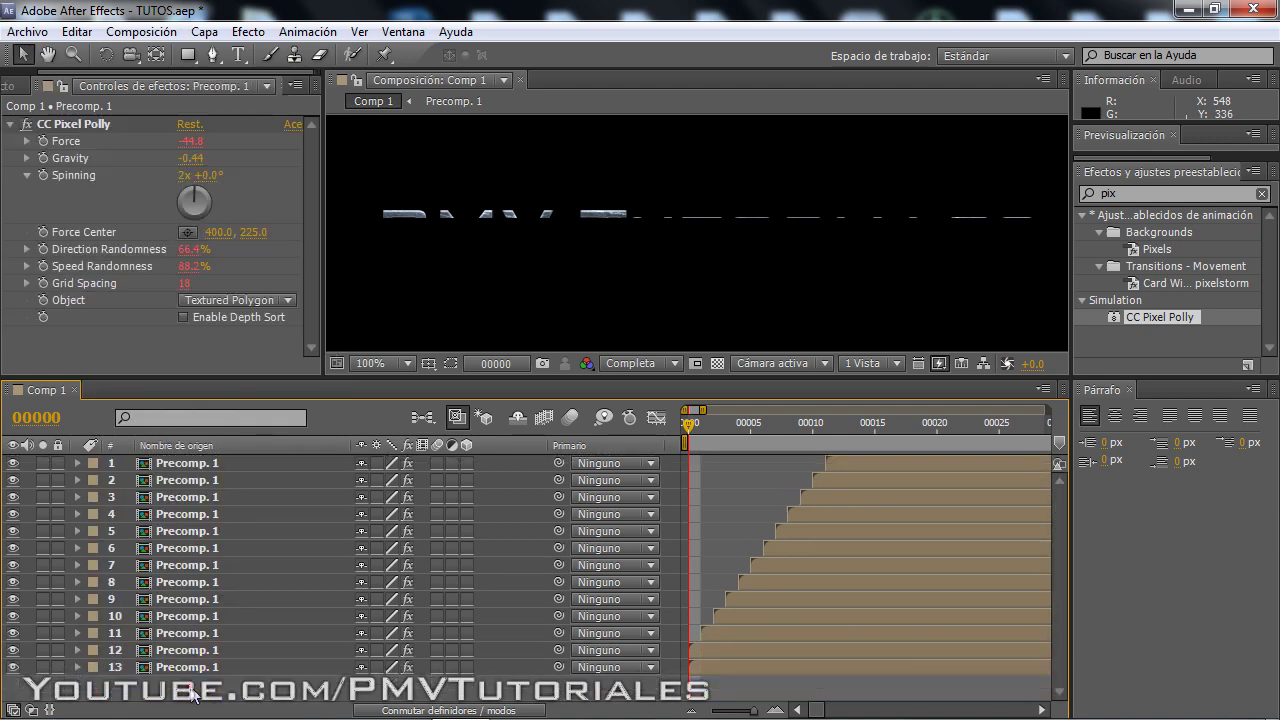
{"action": "left_click", "coordinate": [93, 667]}
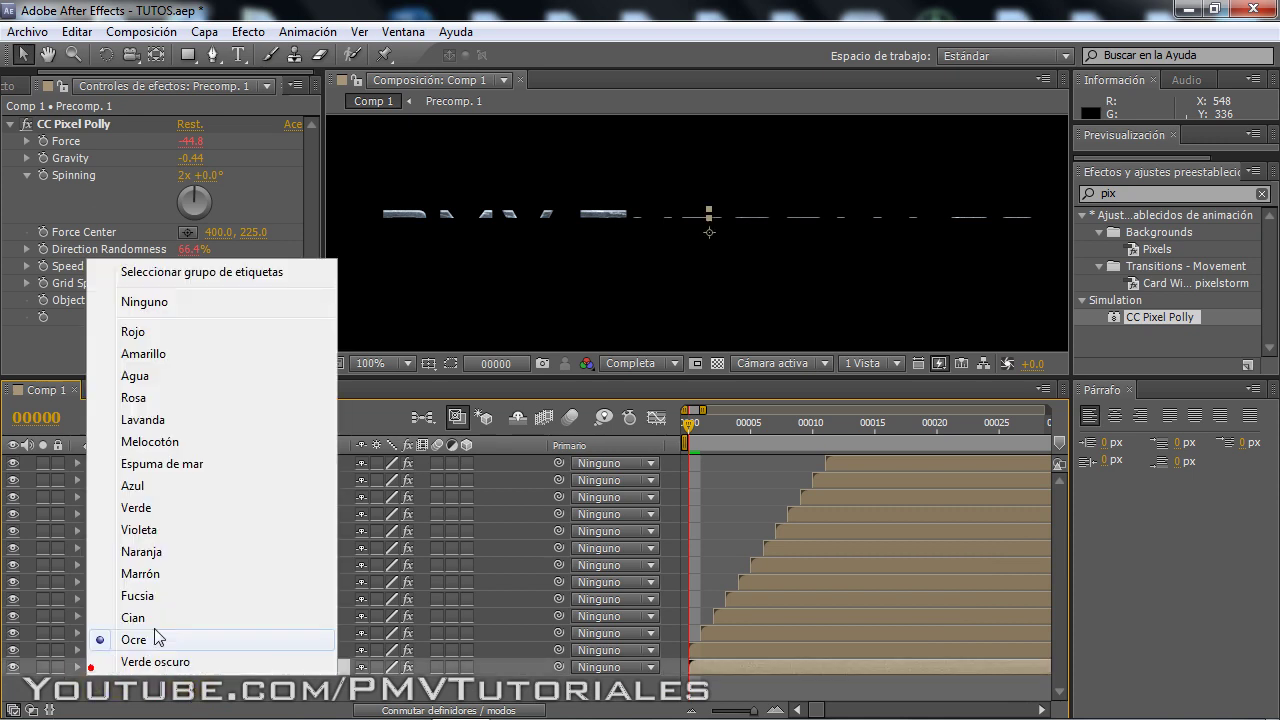
{"action": "left_click", "coordinate": [172, 332]}
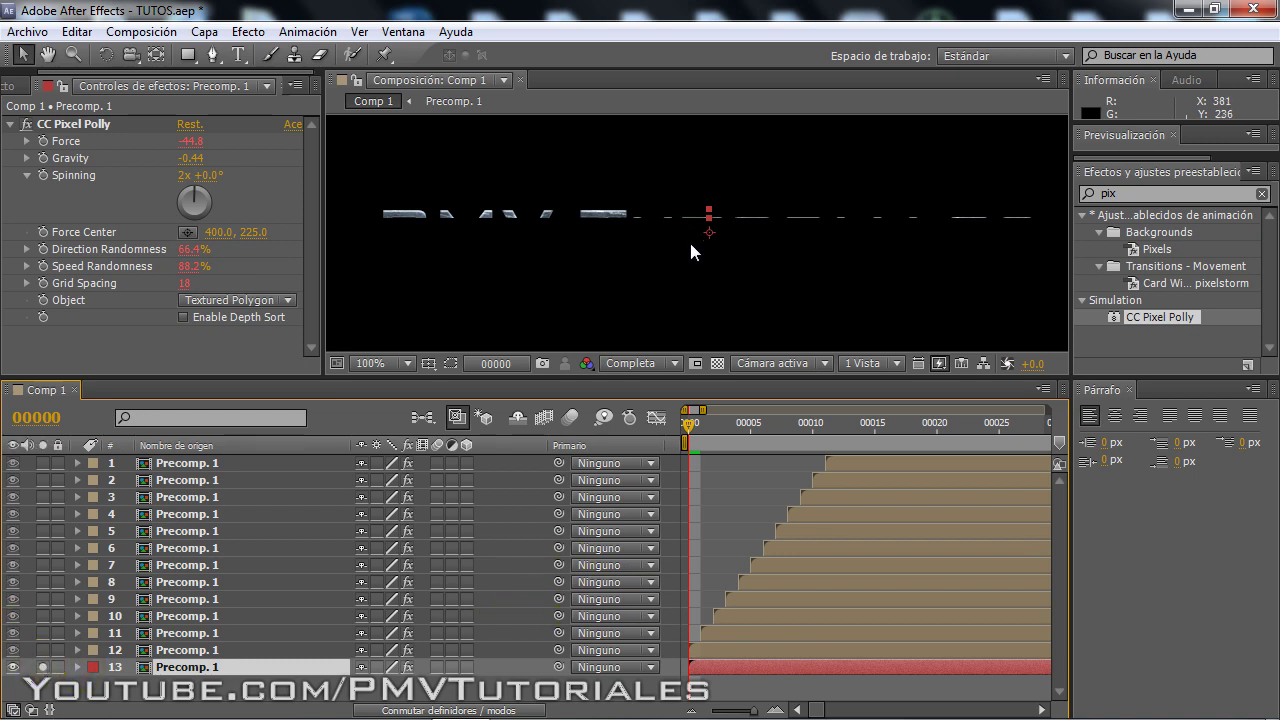
Draw a rectangle mask over the PMV-TUTORIALES title on layer 13 and keyframe its path.
{"action": "left_click", "coordinate": [489, 364]}
{"action": "left_click", "coordinate": [450, 362]}
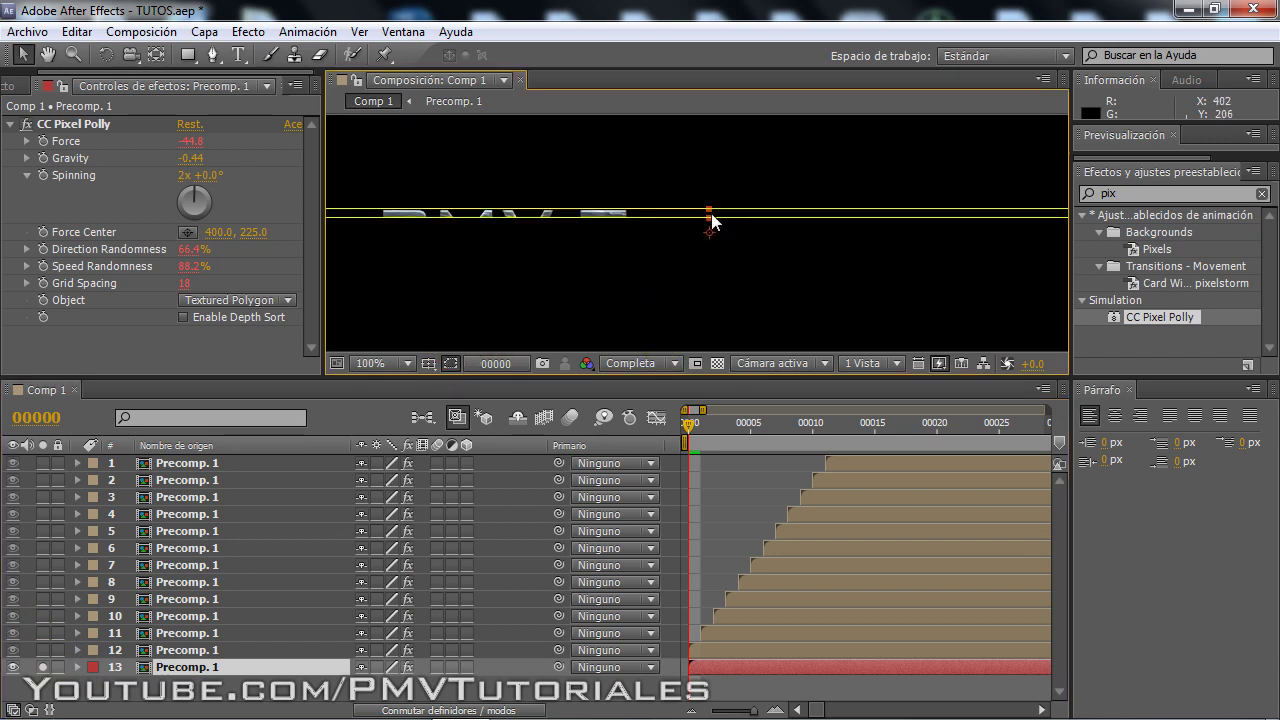
{"action": "left_click_drag", "start_coordinate": [707, 212], "coordinate": [713, 253]}
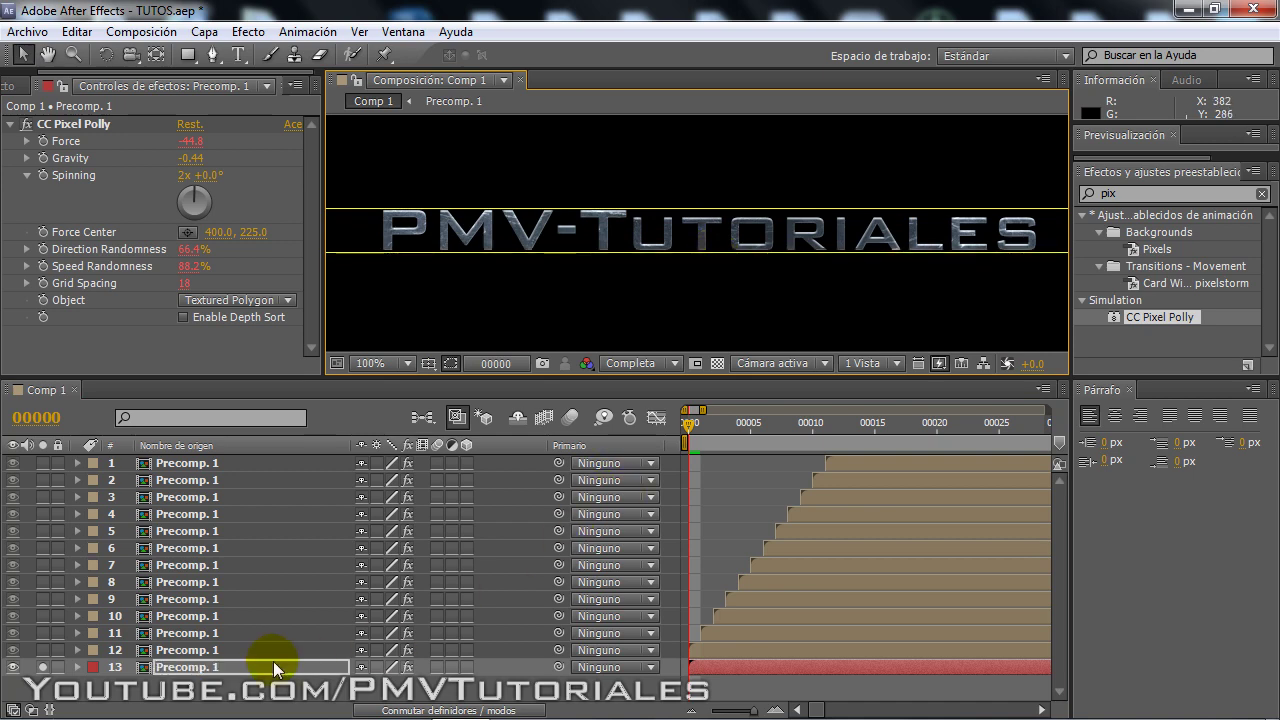
{"action": "left_click", "coordinate": [214, 667]}
{"action": "key", "text": "m"}
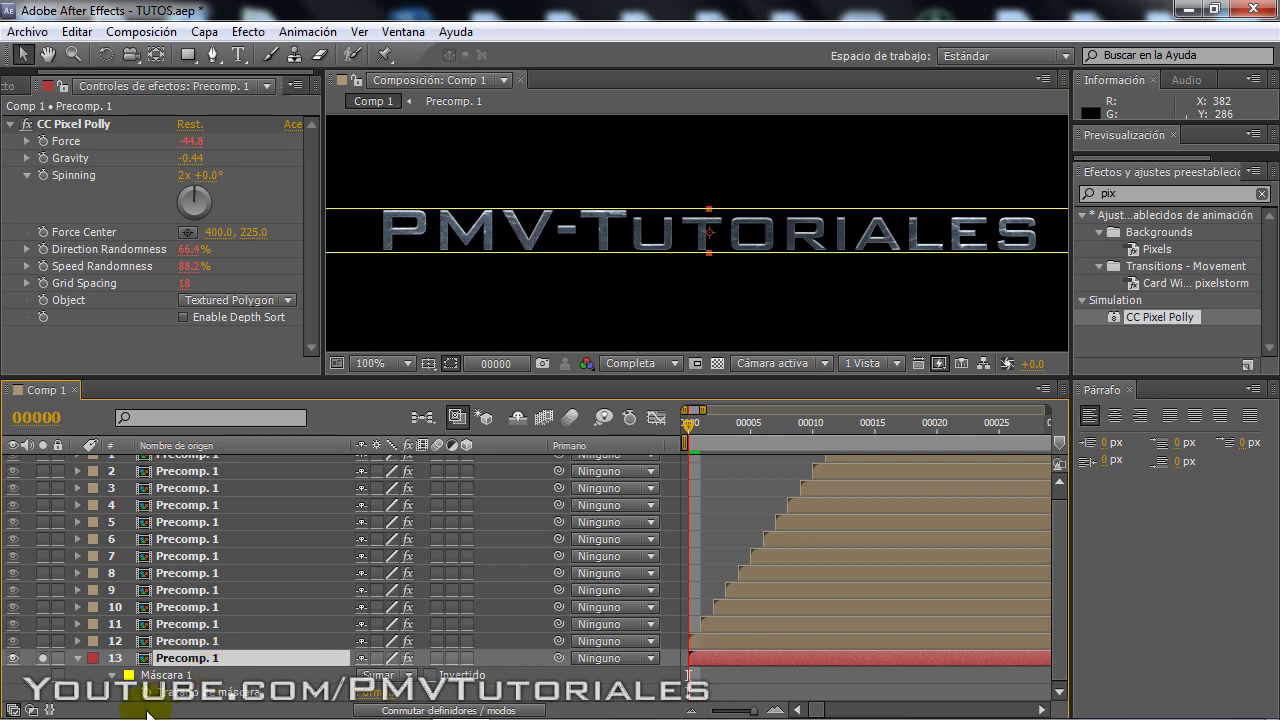
{"action": "left_click", "coordinate": [146, 697]}
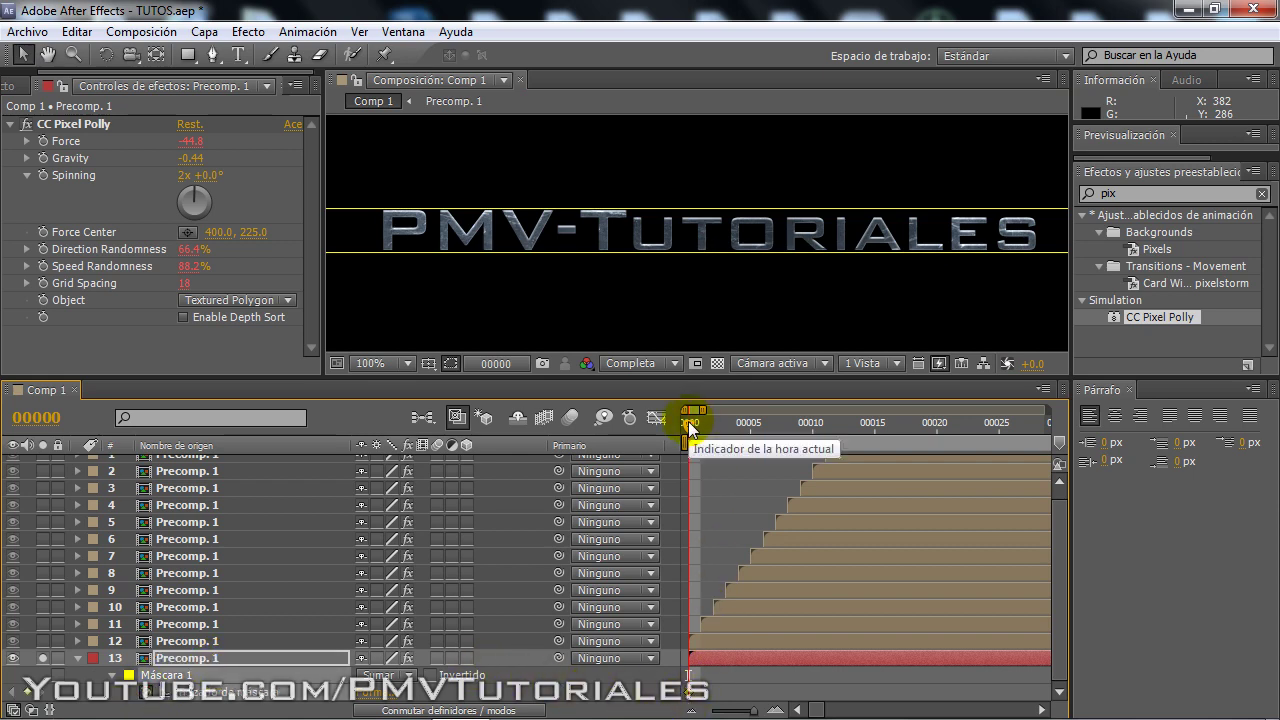
Turn off layer 13's shatter effect and slide its mask down off the title by frame 11.
{"action": "left_click_drag", "start_coordinate": [688, 421], "coordinate": [825, 426]}
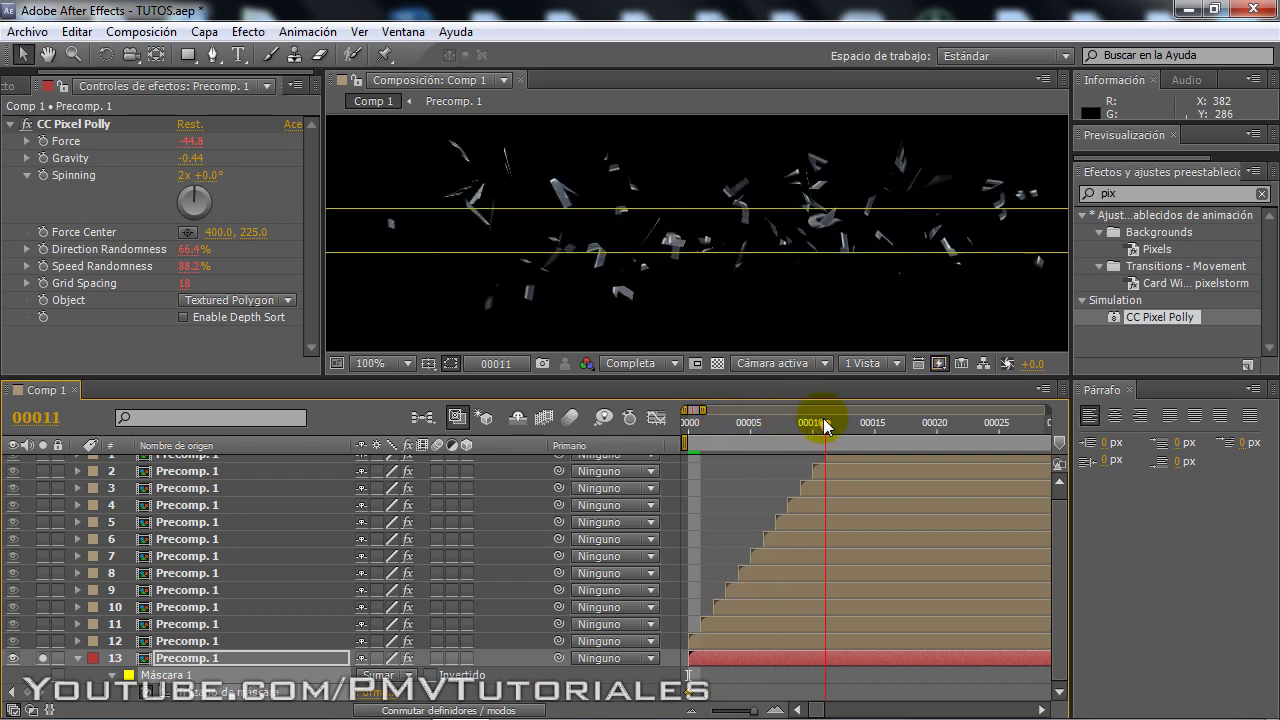
{"action": "left_click", "coordinate": [407, 659]}
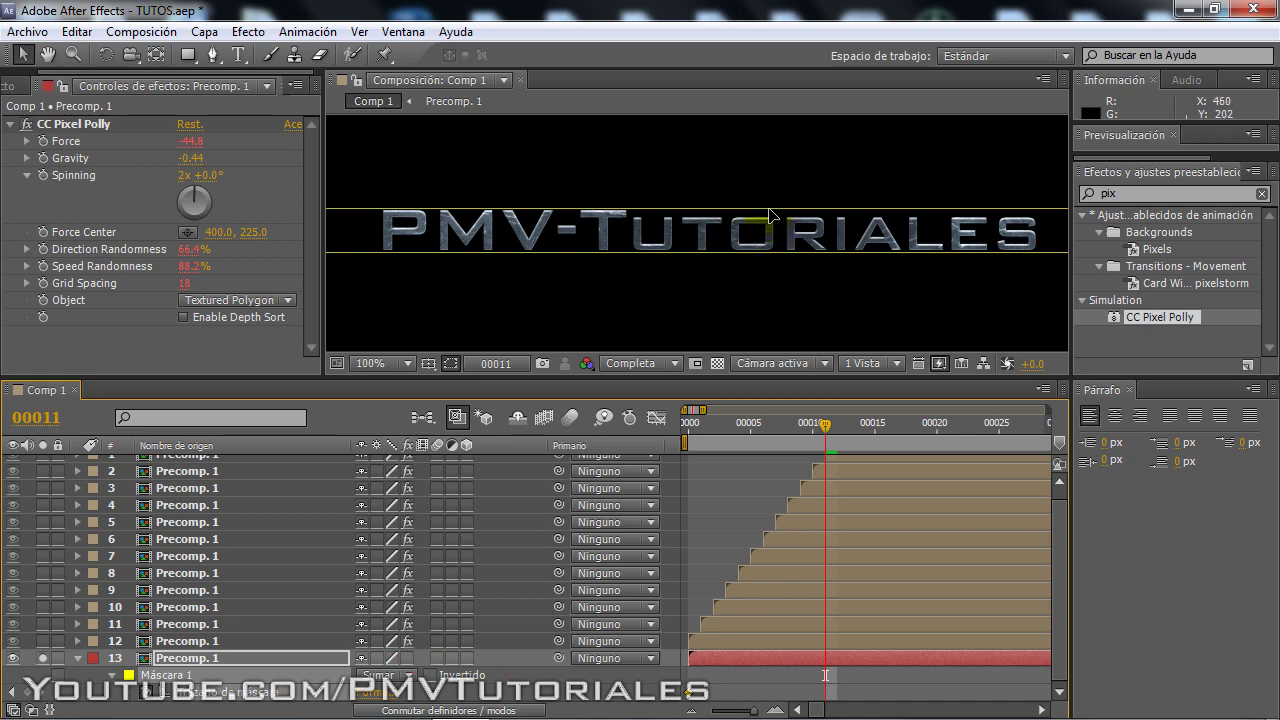
{"action": "left_click", "coordinate": [769, 212]}
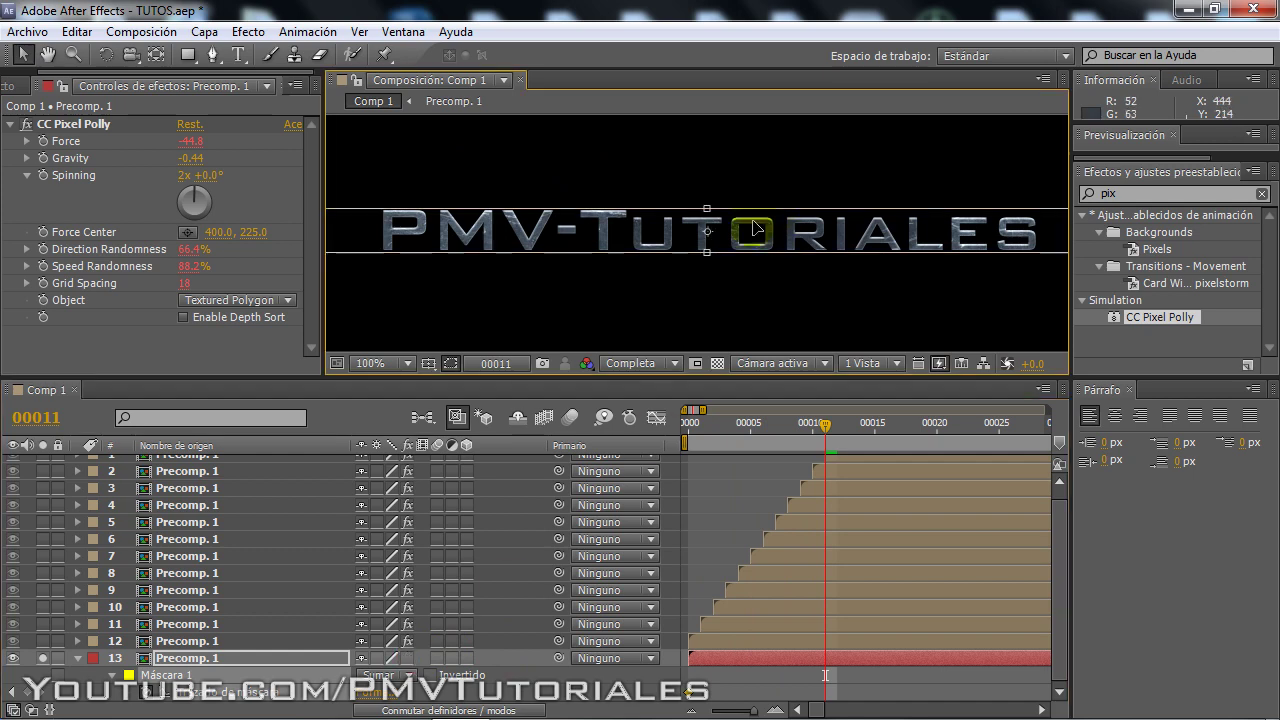
{"action": "left_click_drag", "start_coordinate": [754, 236], "coordinate": [757, 276]}
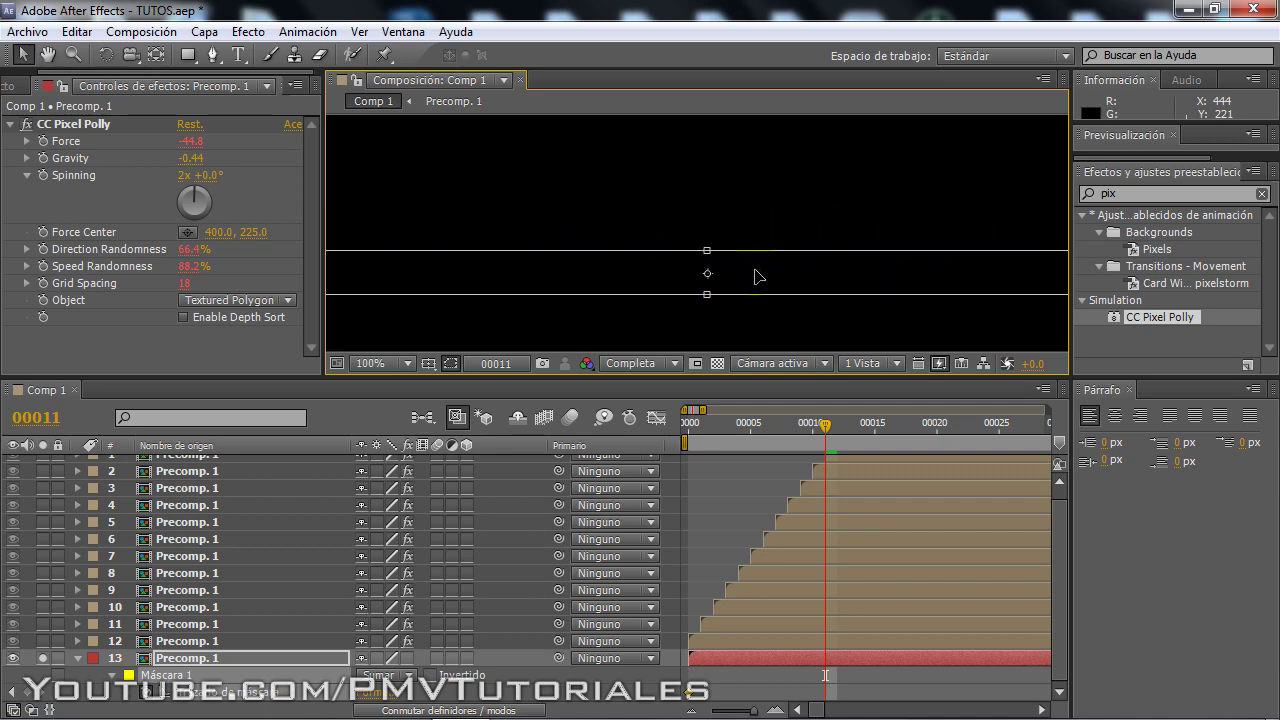
{"action": "left_click", "coordinate": [829, 458]}
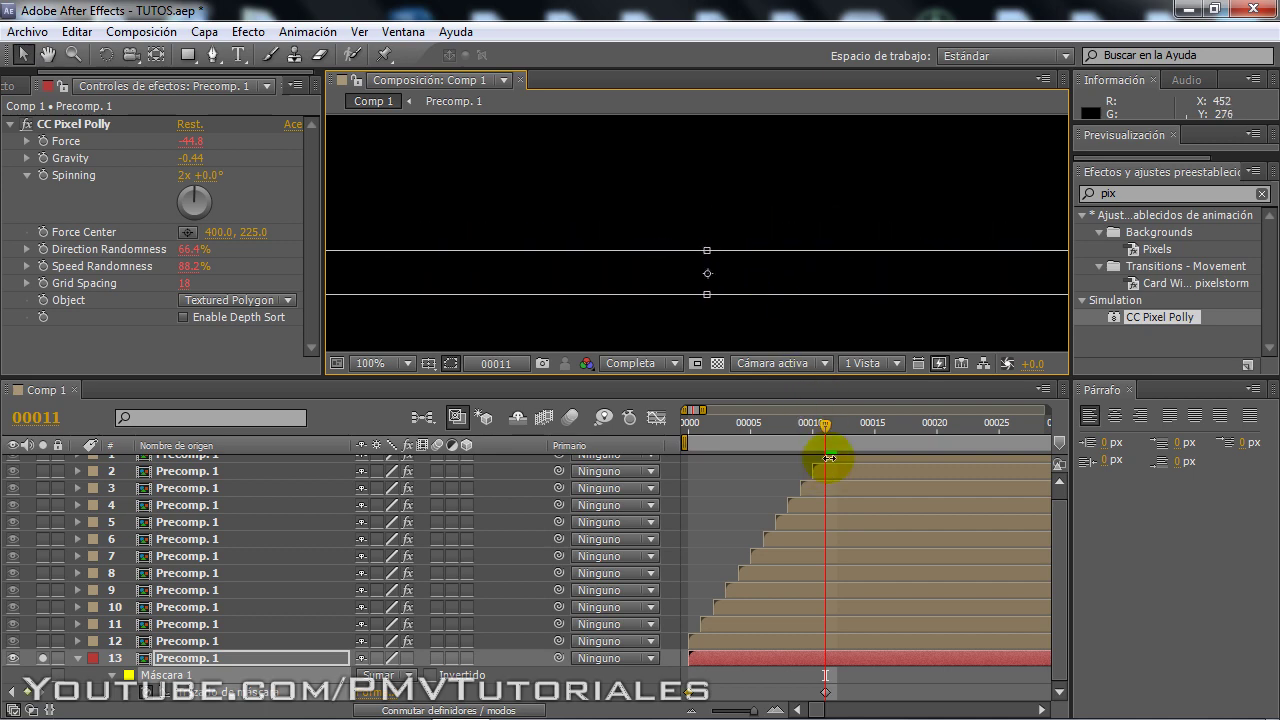
{"action": "mouse_move", "coordinate": [826, 426]}
{"action": "left_mouse_down"}
{"action": "mouse_move", "coordinate": [635, 432]}
{"action": "mouse_move", "coordinate": [826, 436]}
{"action": "mouse_move", "coordinate": [677, 444]}
{"action": "left_mouse_up"}
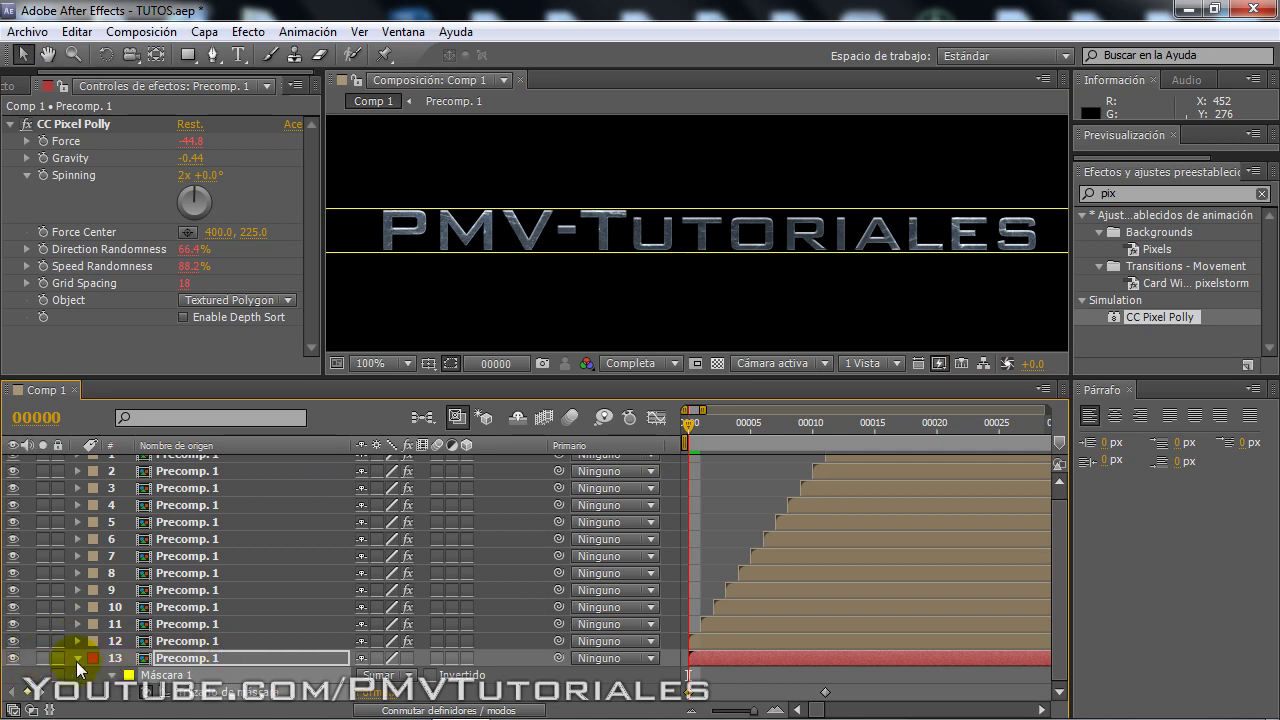
Hide layer 13's mask outlines, preview the shatter, and return to frame 0.
{"action": "left_click", "coordinate": [180, 658]}
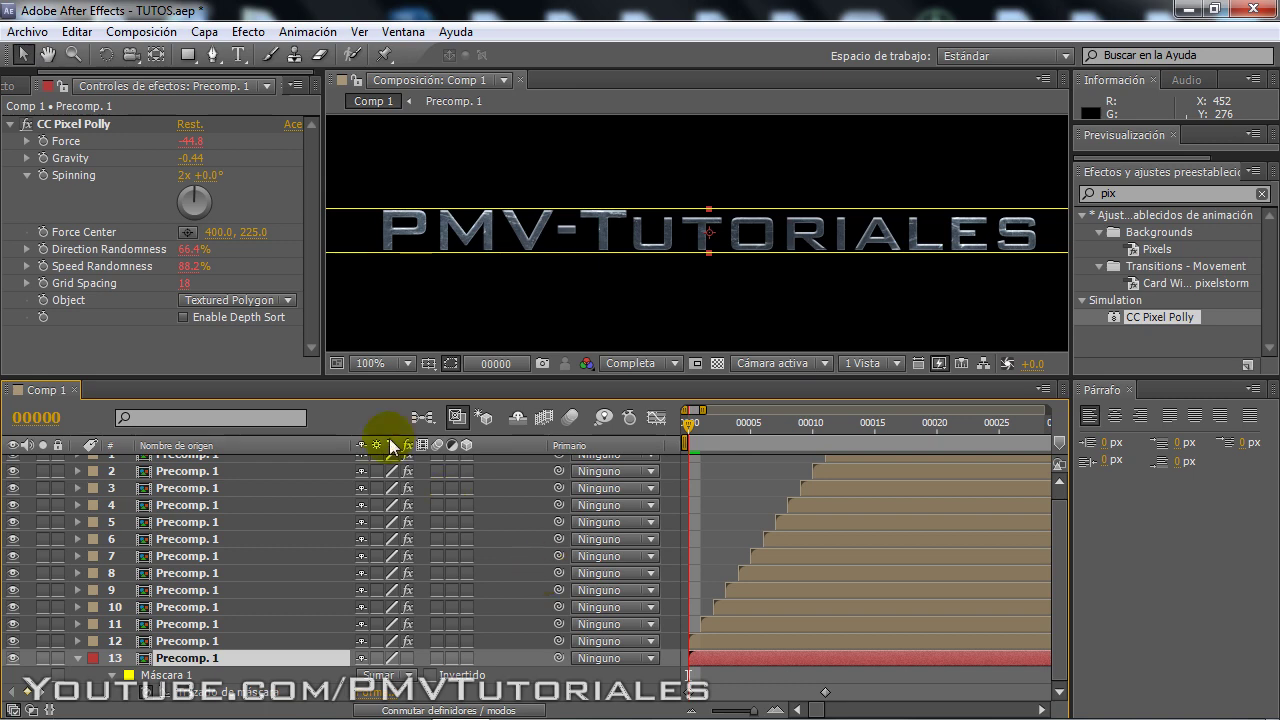
{"action": "left_click", "coordinate": [451, 363]}
{"action": "left_click", "coordinate": [436, 395]}
{"action": "key", "text": "space"}
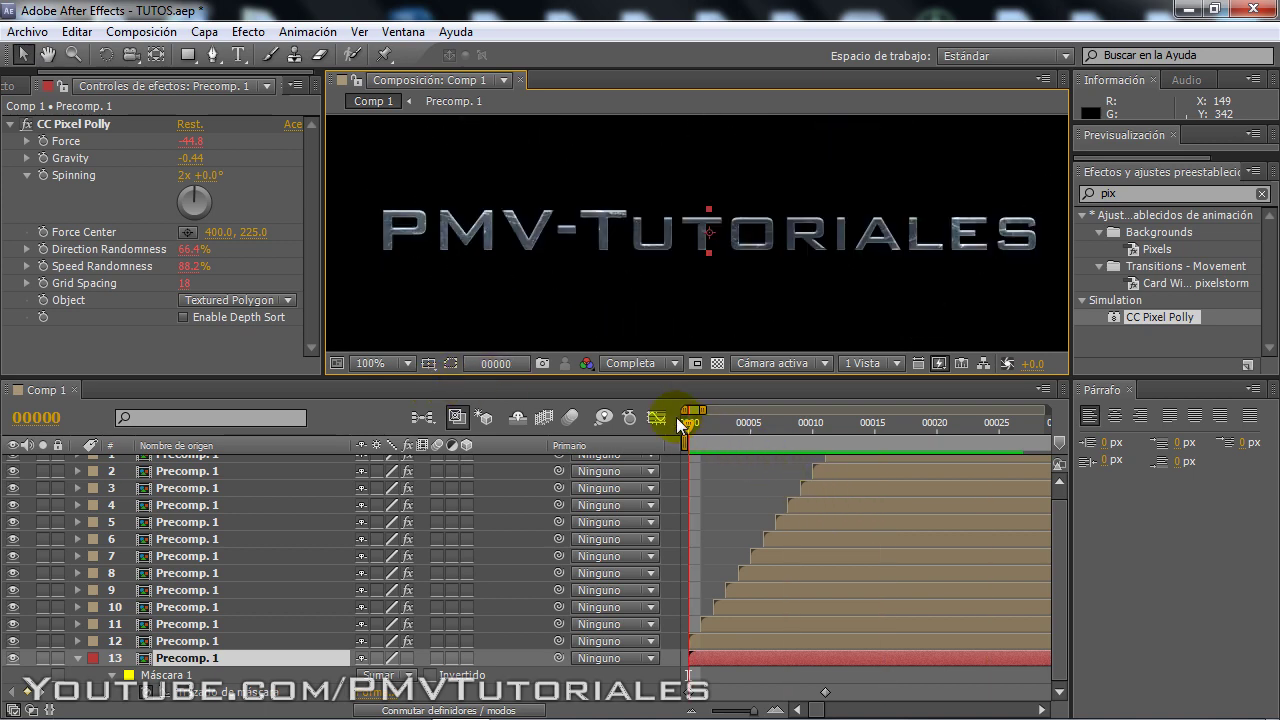
{"action": "left_click_drag", "start_coordinate": [686, 424], "coordinate": [771, 423]}
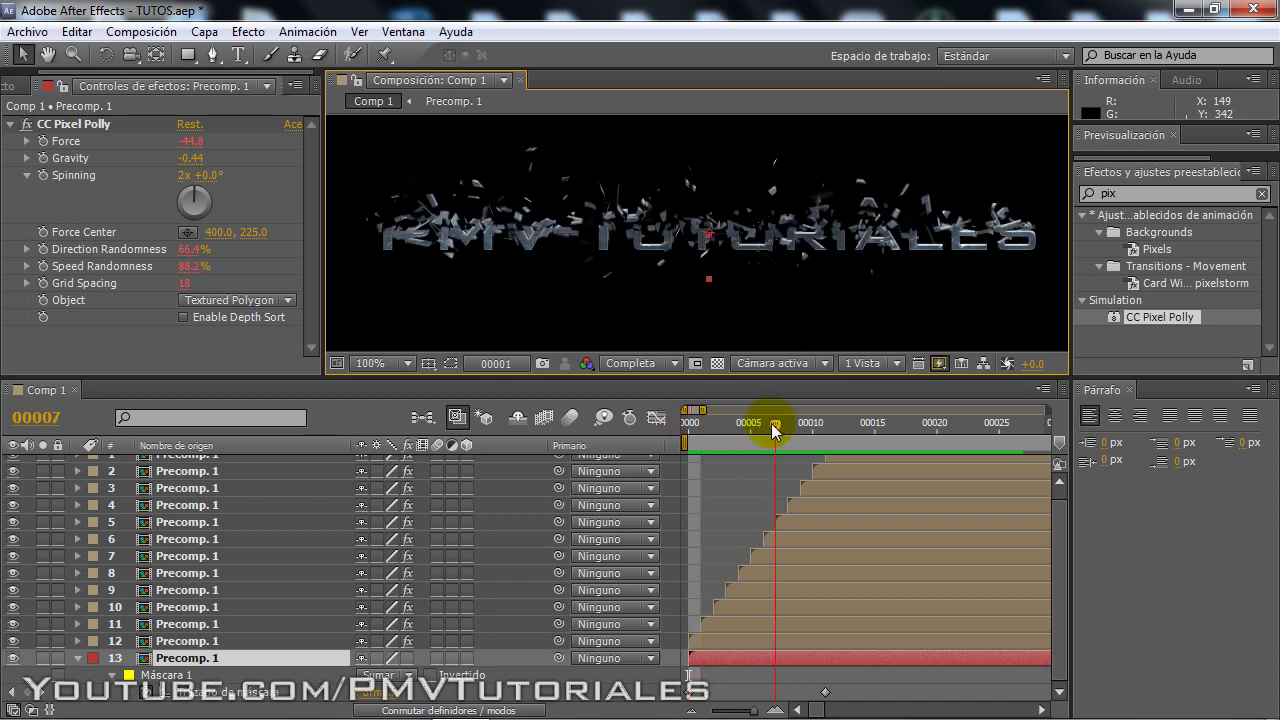
{"action": "key", "text": "KP_0"}
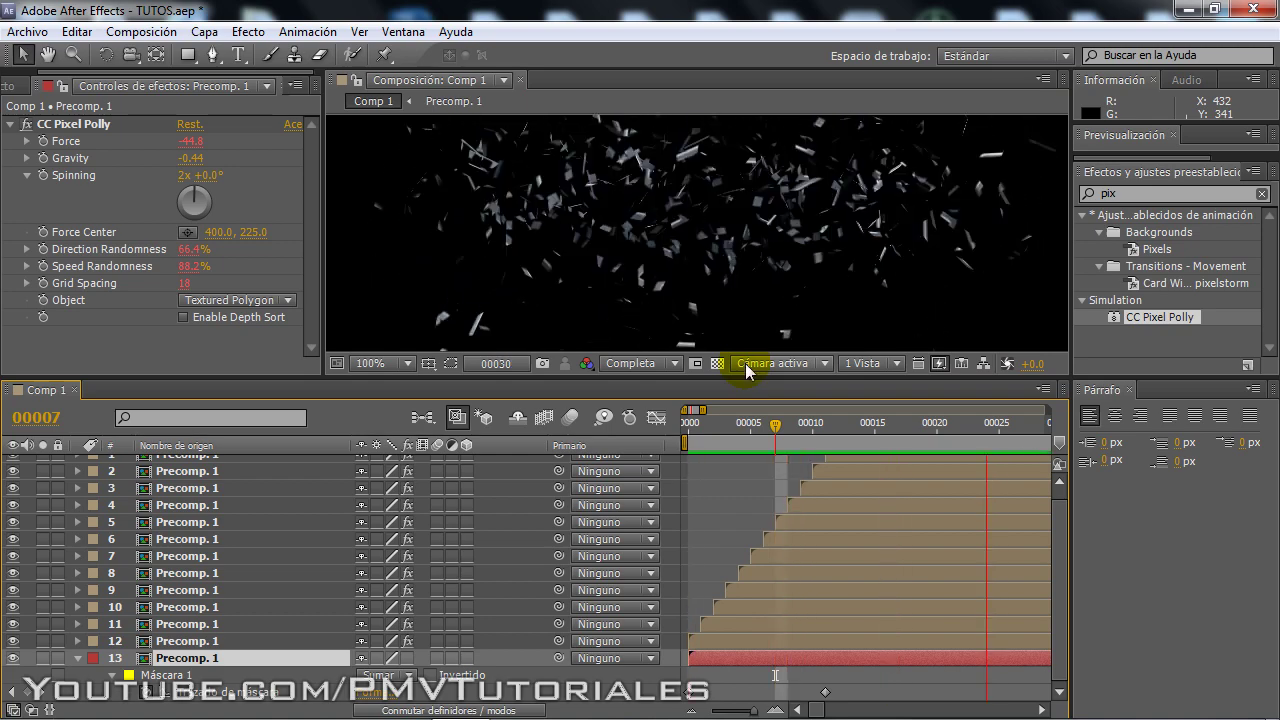
{"action": "key", "text": "space"}
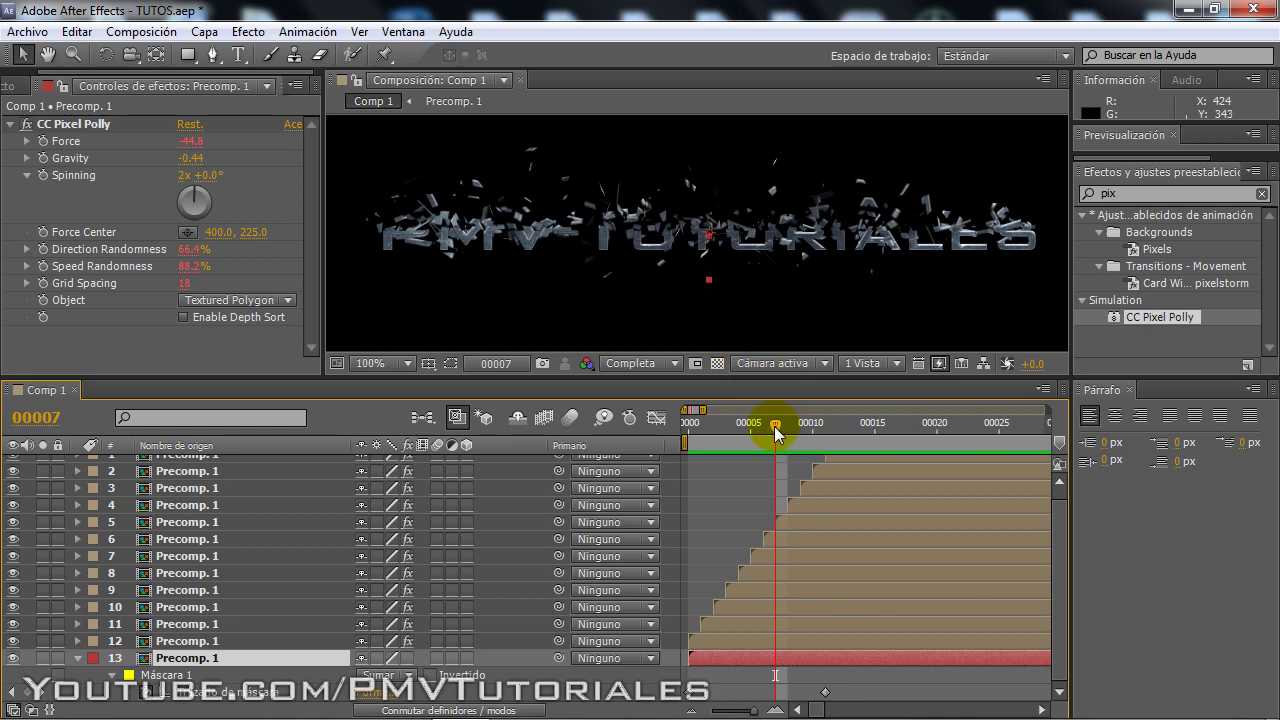
{"action": "left_click_drag", "start_coordinate": [774, 426], "coordinate": [664, 440]}
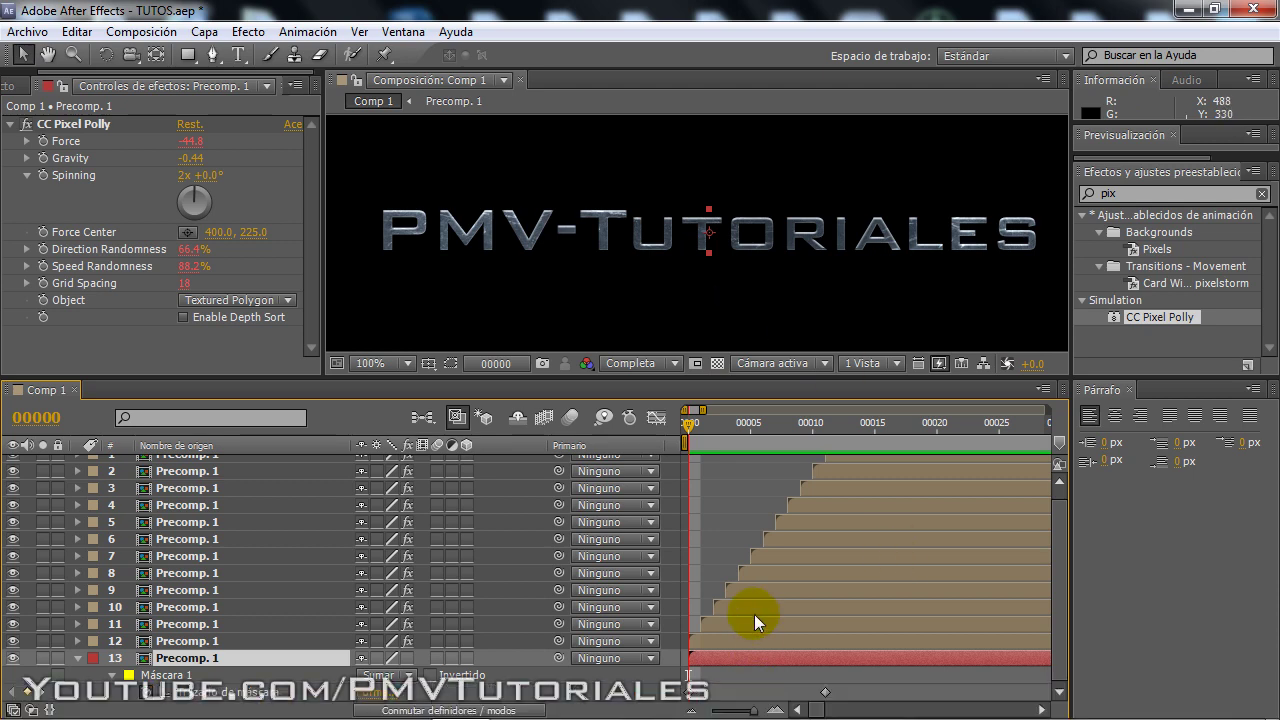
Pull the work-area end near the start and trim the comp with Separar comp. del entorno de trabajo.
{"action": "left_click_drag", "start_coordinate": [758, 711], "coordinate": [711, 712]}
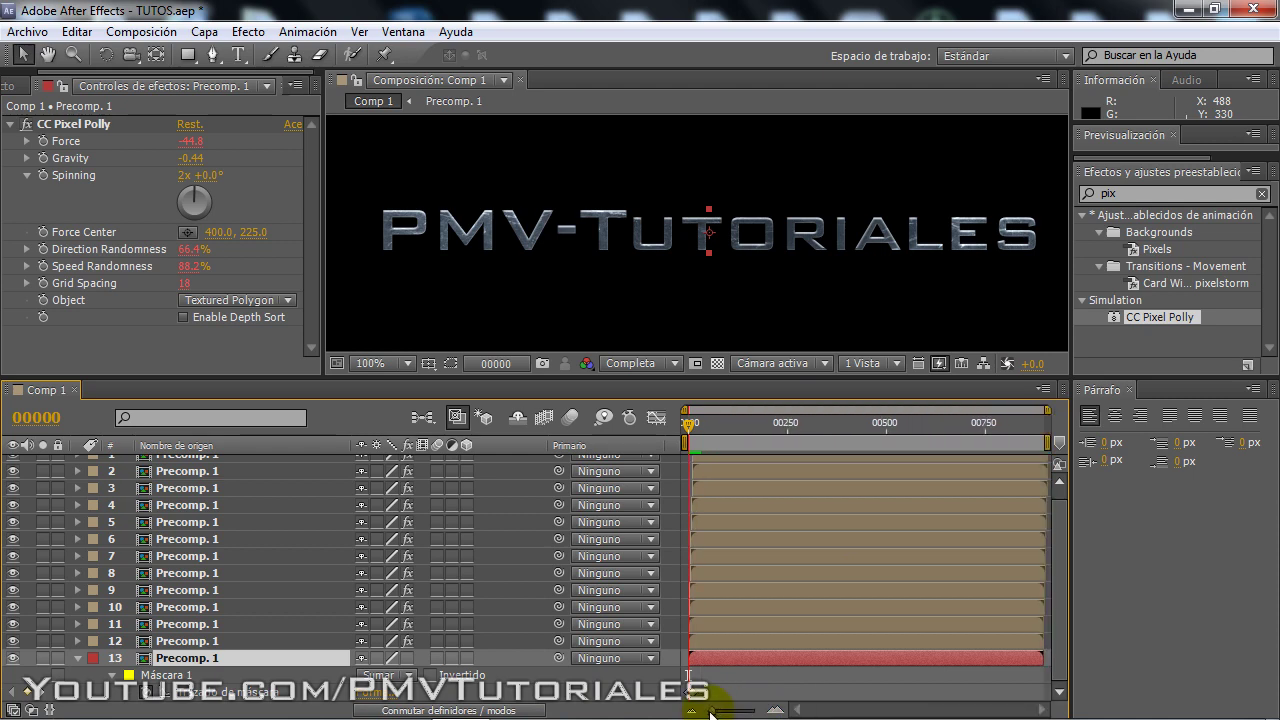
{"action": "left_click_drag", "start_coordinate": [1044, 440], "coordinate": [722, 441]}
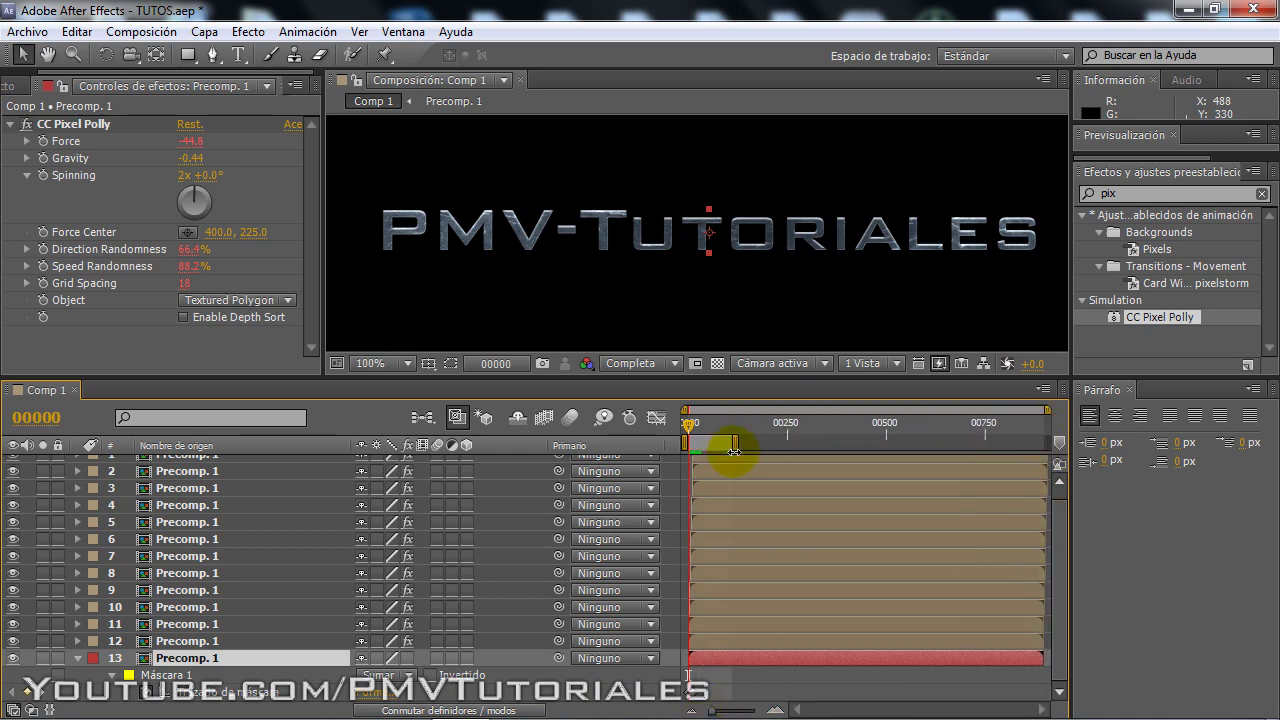
{"action": "right_click", "coordinate": [708, 447]}
{"action": "left_click", "coordinate": [740, 500]}
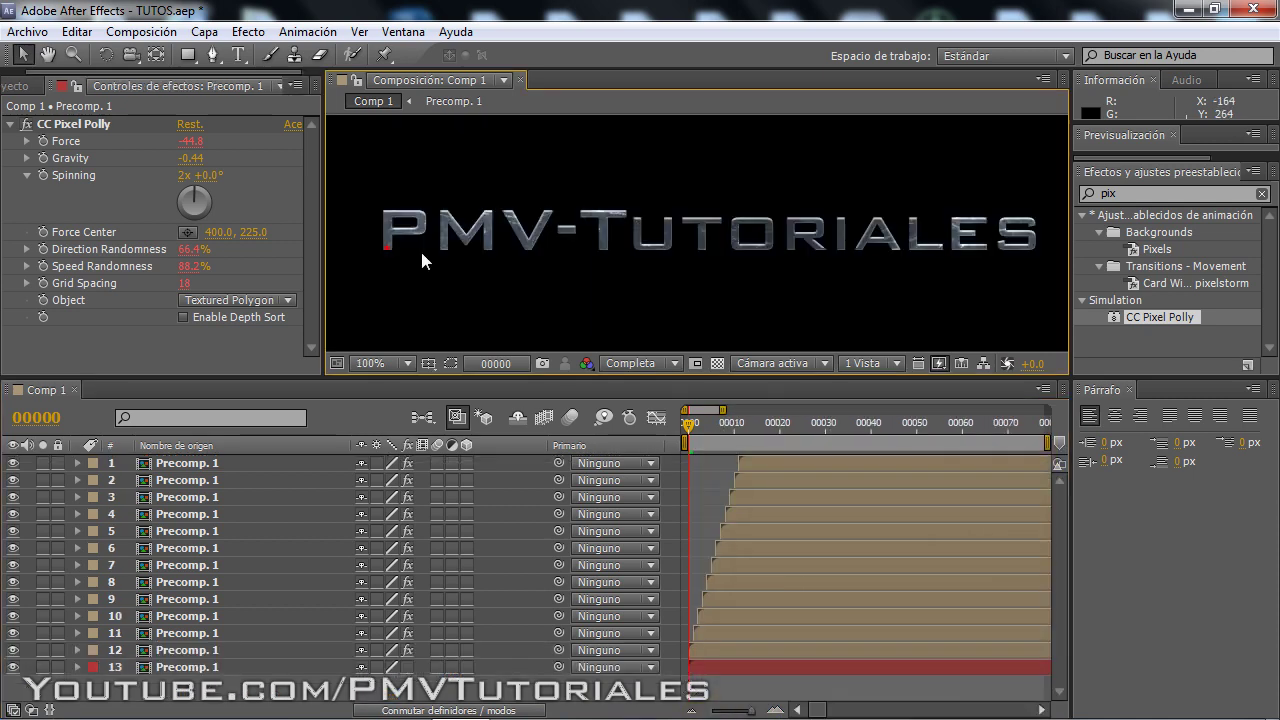